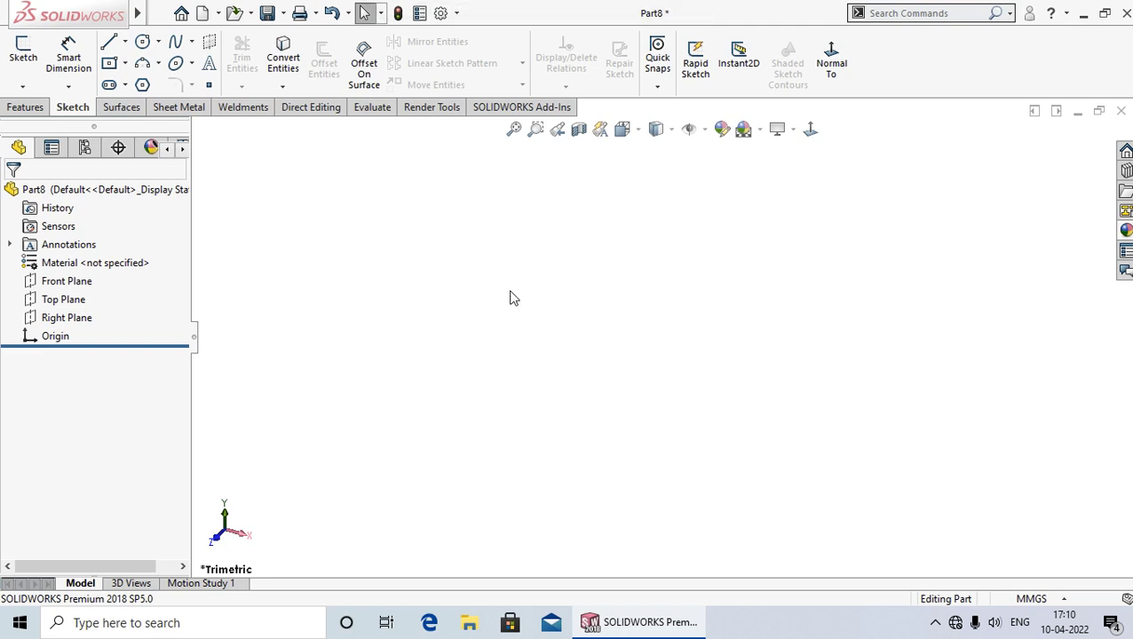
Start a sketch on the Top Plane and draw a circle centred on the origin.
left_click(53, 299)
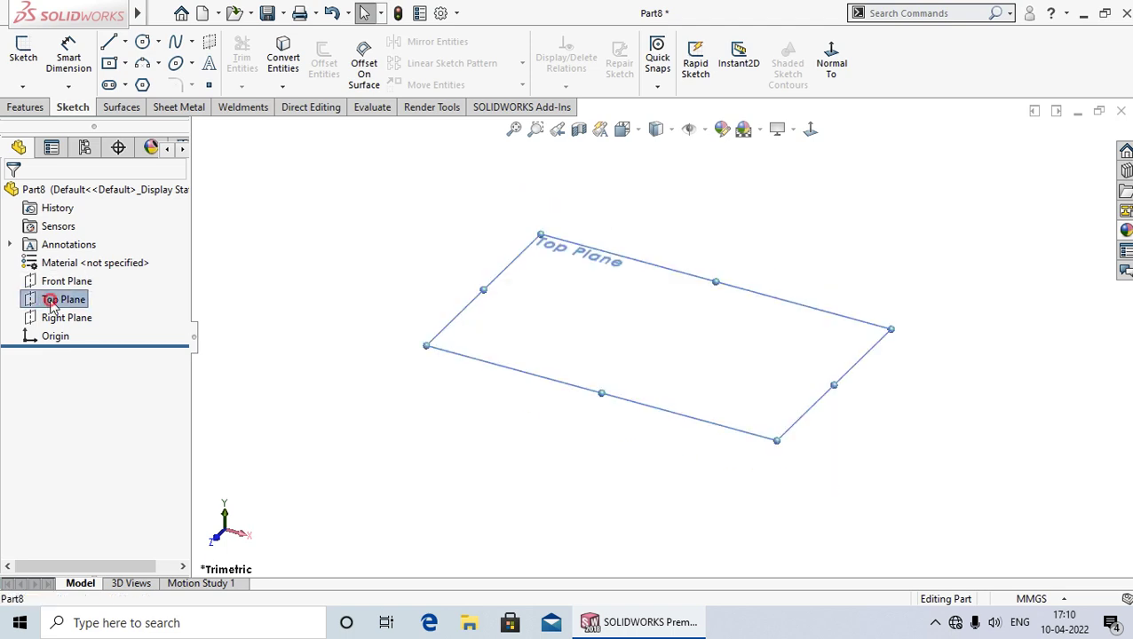
left_click(60, 270)
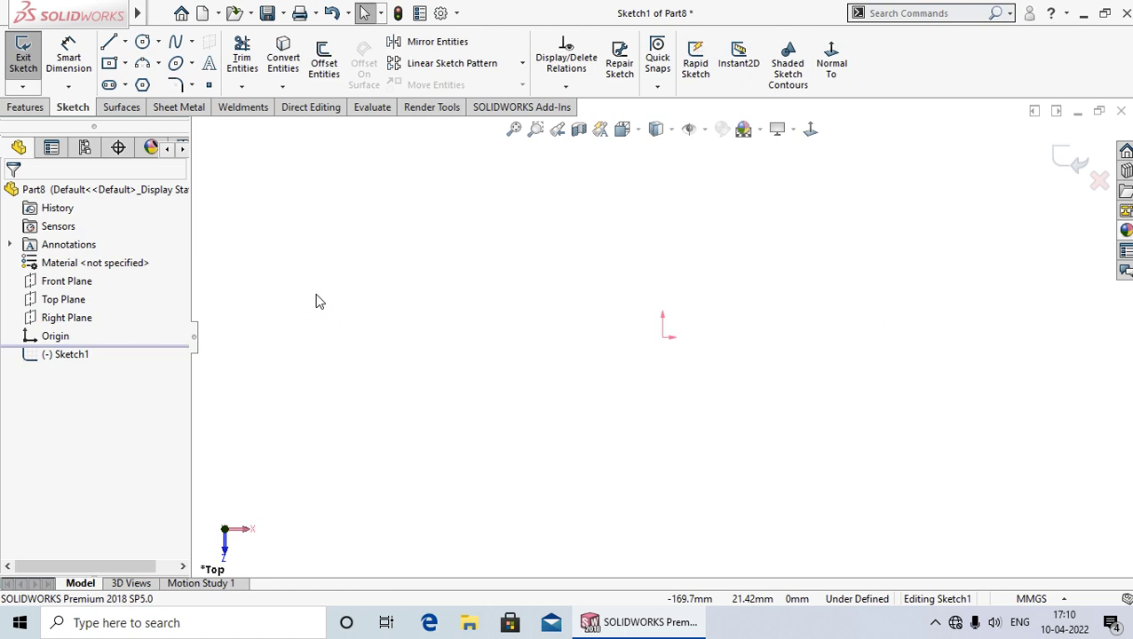
left_click(143, 42)
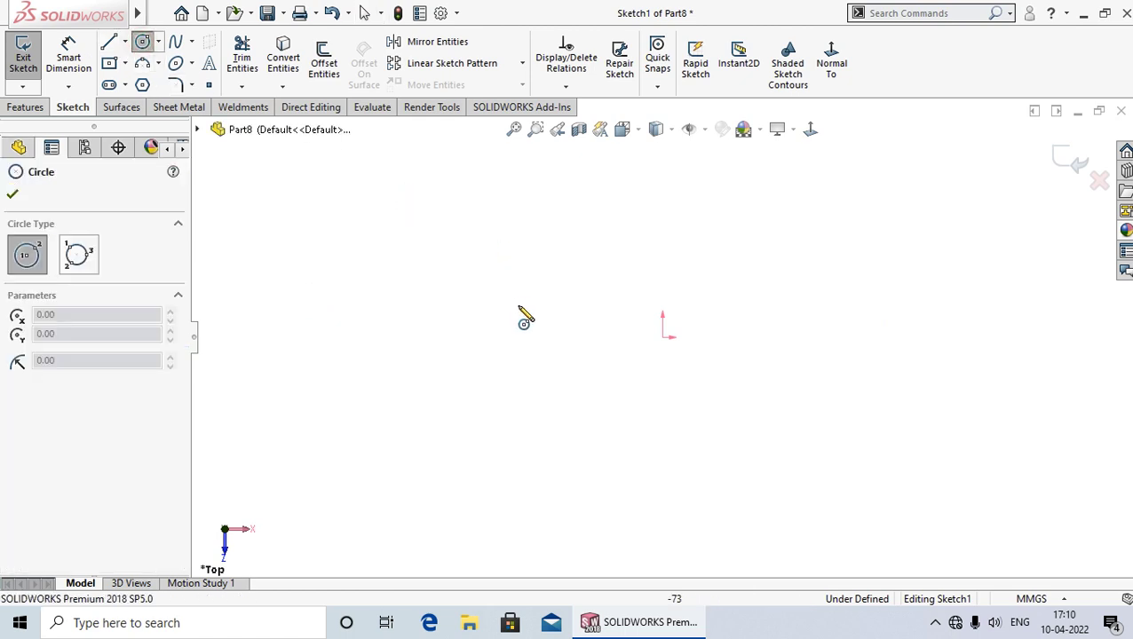
left_click(662, 336)
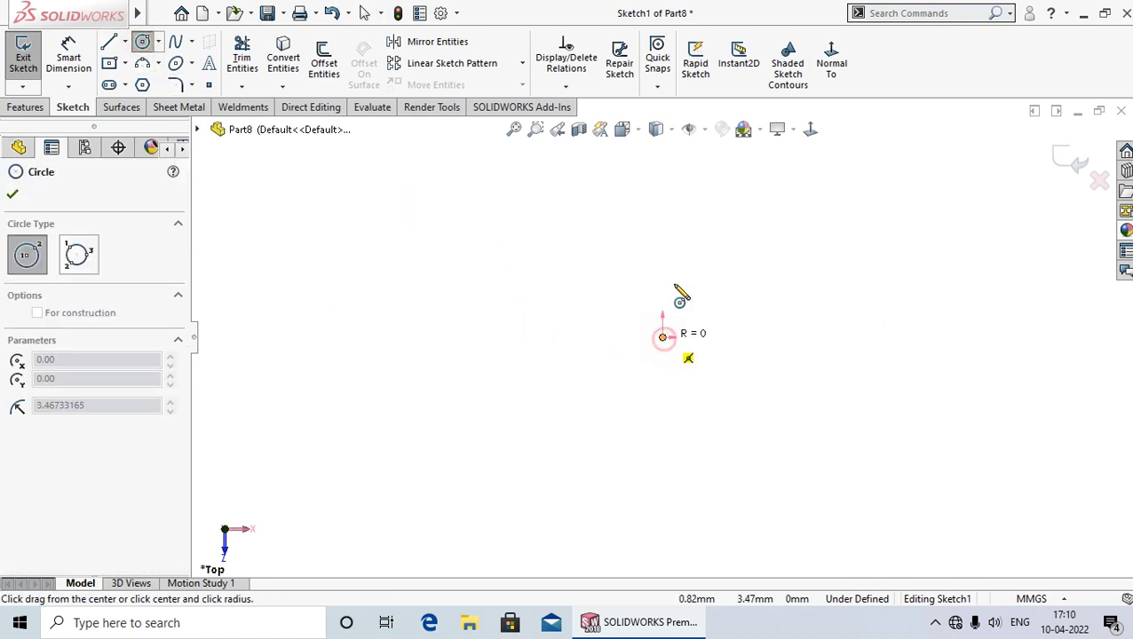
left_click(707, 222)
key("s")
Dimension the circle to a 50 mm diameter and exit the sketch.
left_click(829, 354)
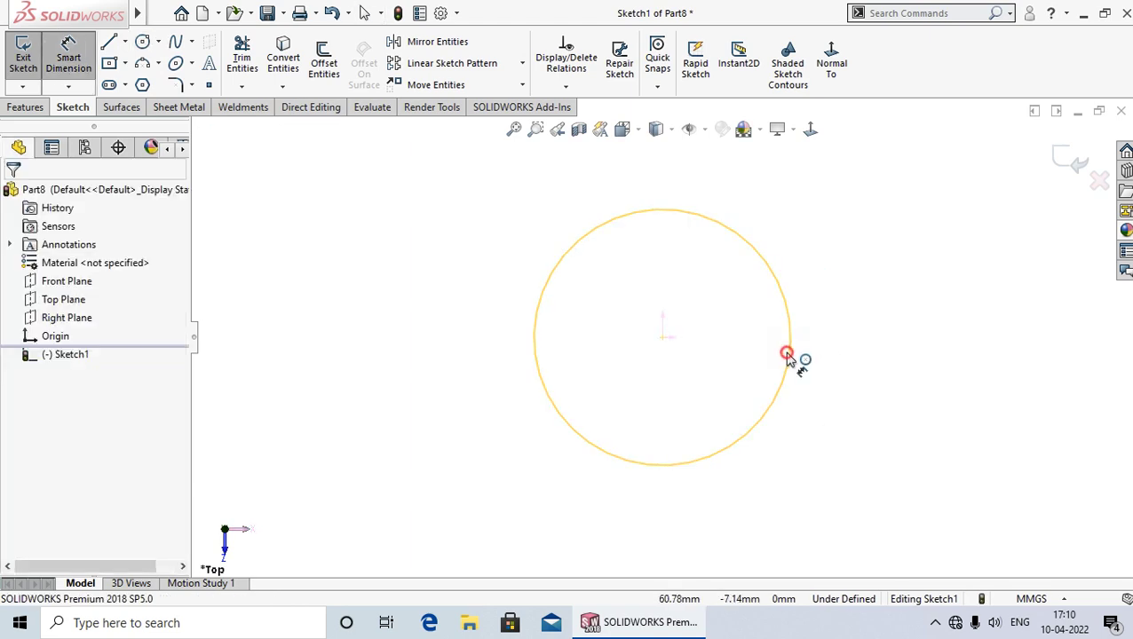
left_click(787, 355)
left_click(971, 391)
type("5")
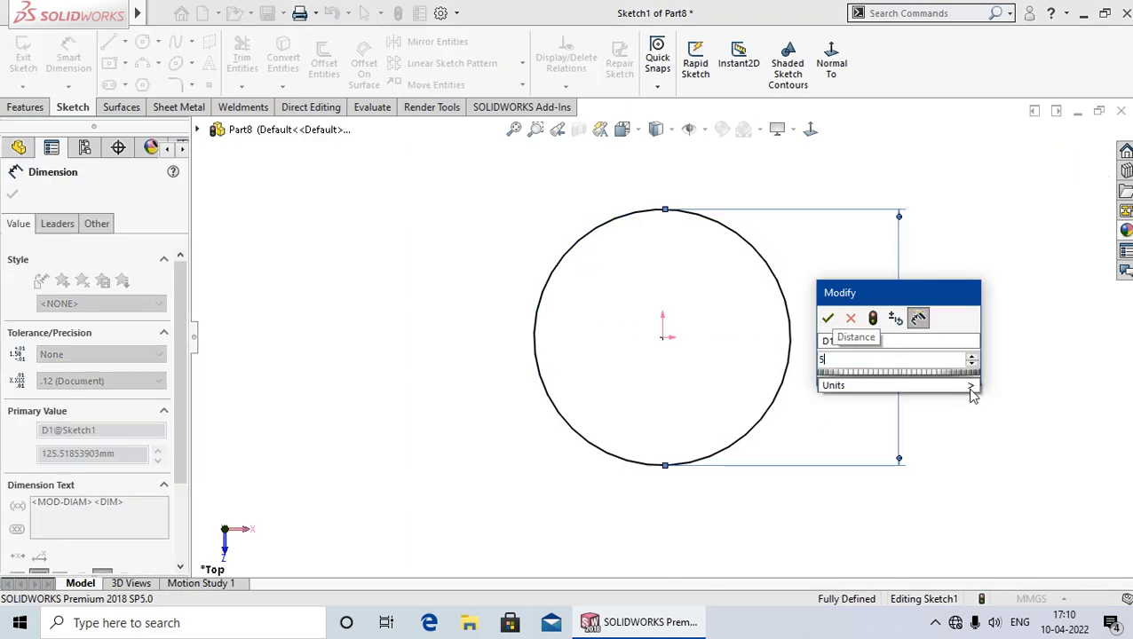
type("0")
key("Return")
left_click(988, 397)
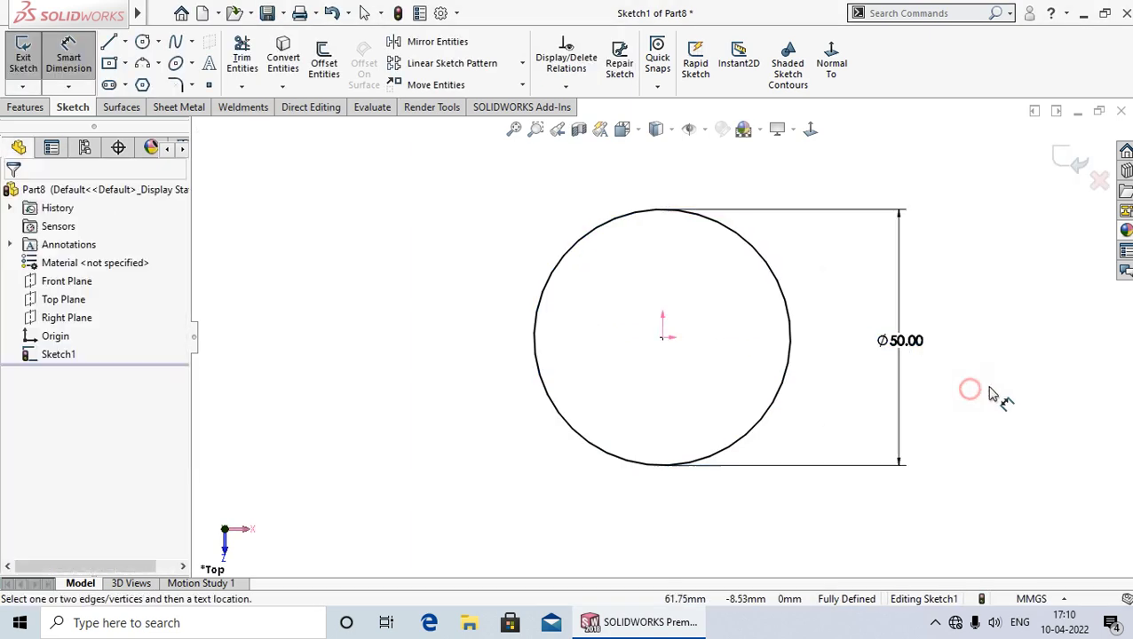
key("Escape")
left_click(1068, 161)
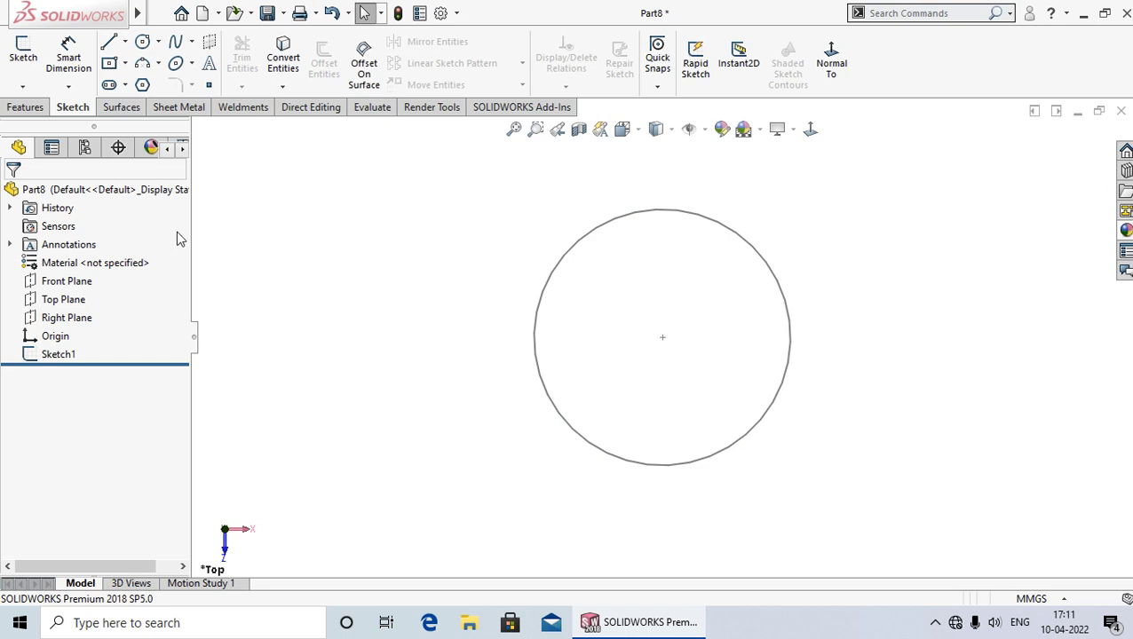
Start a reference plane based on the Top Plane with a 45 mm offset.
left_click(25, 108)
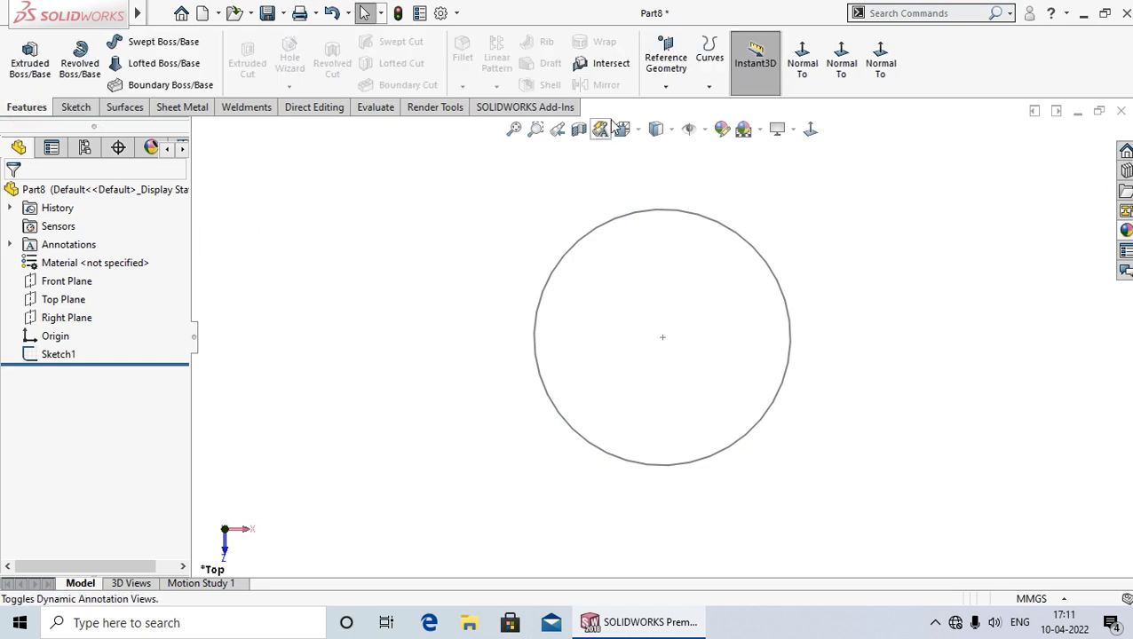
left_click(665, 89)
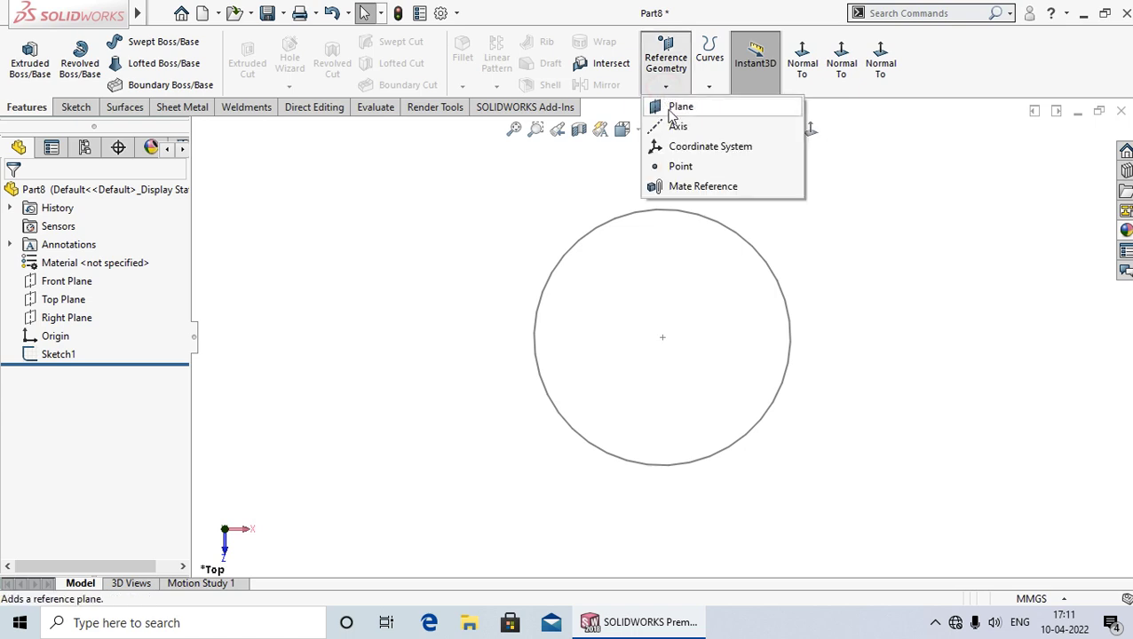
left_click(683, 110)
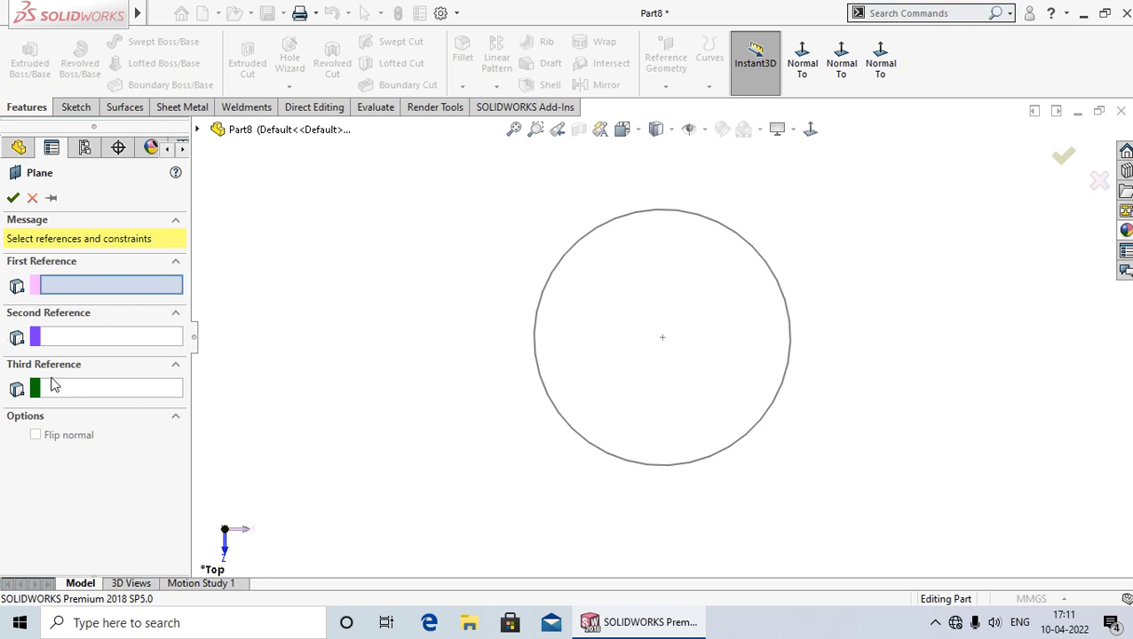
left_click(285, 372)
left_click(198, 131)
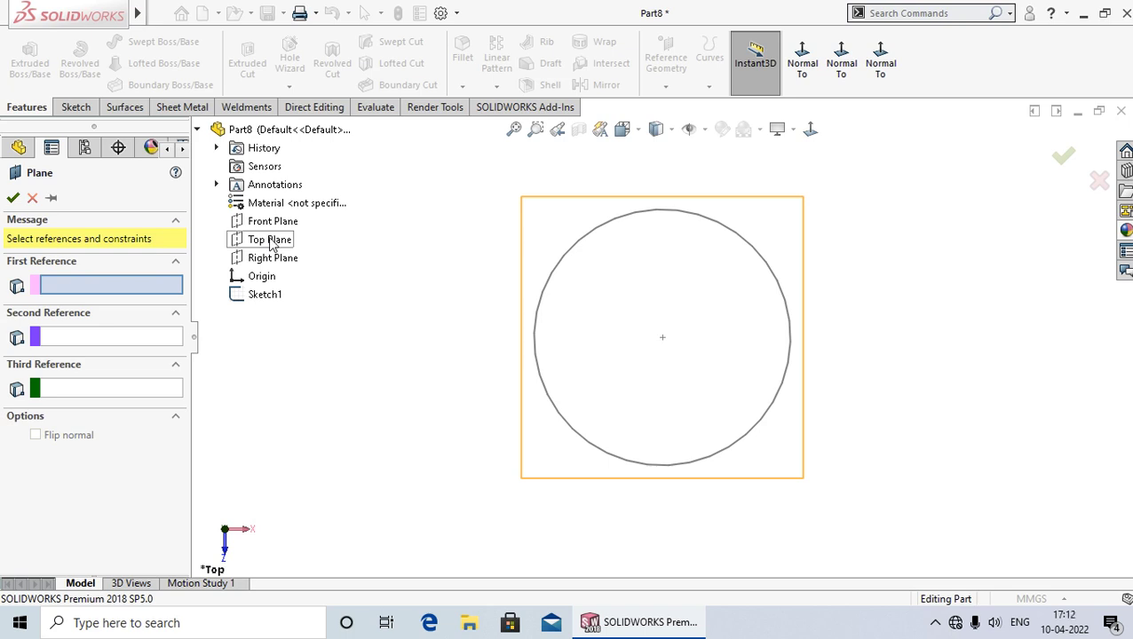
left_click(269, 242)
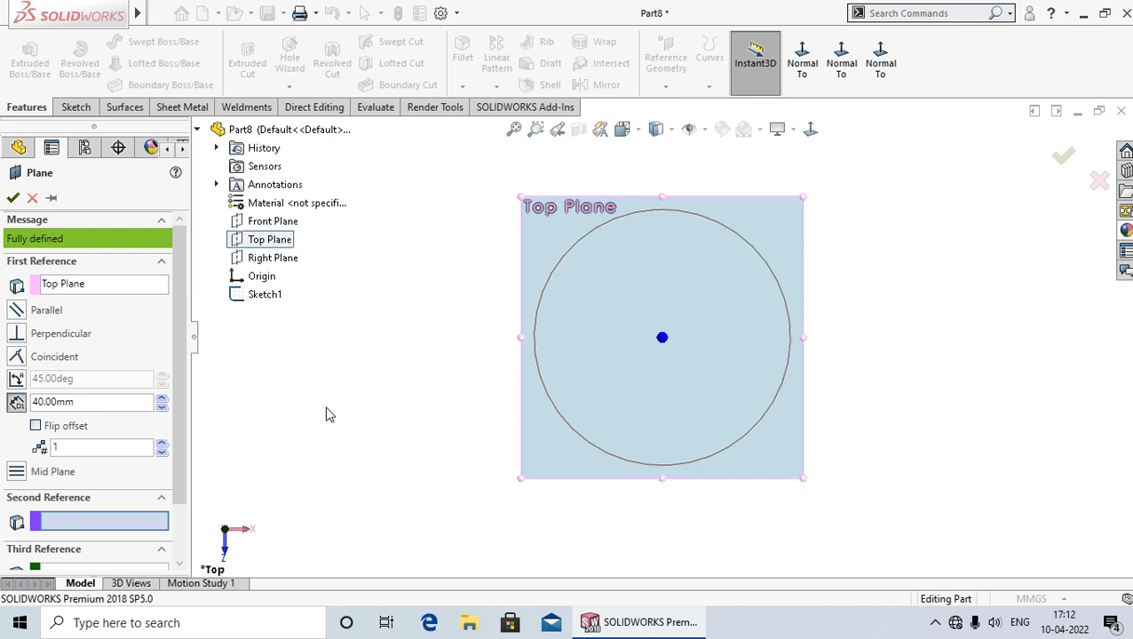
double_click(63, 405)
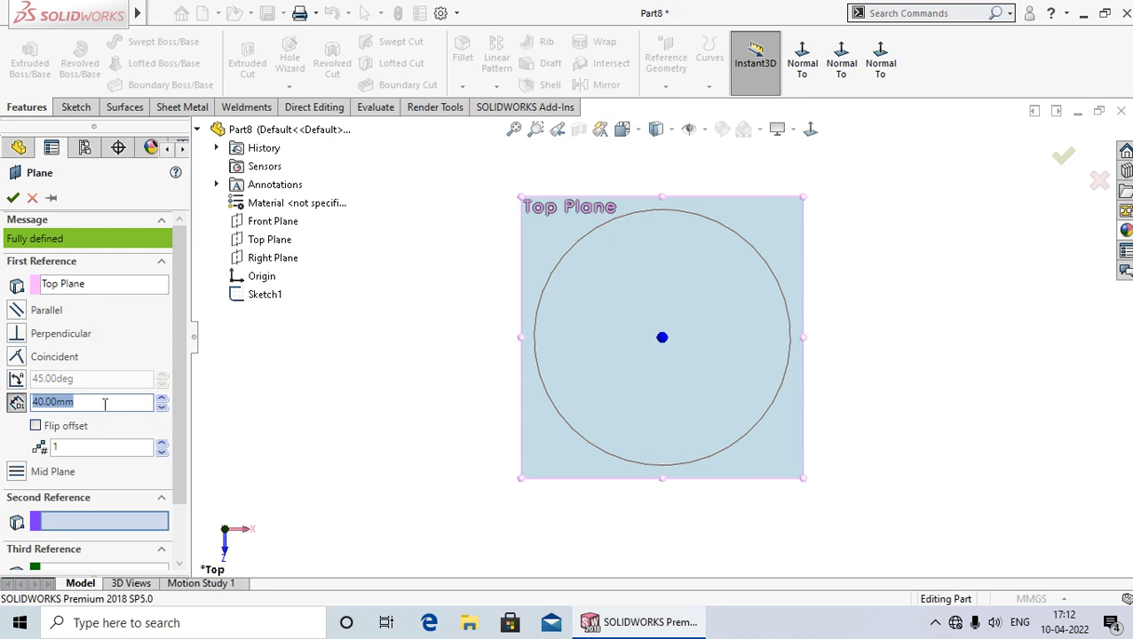
type("4")
type("5")
key("Return")
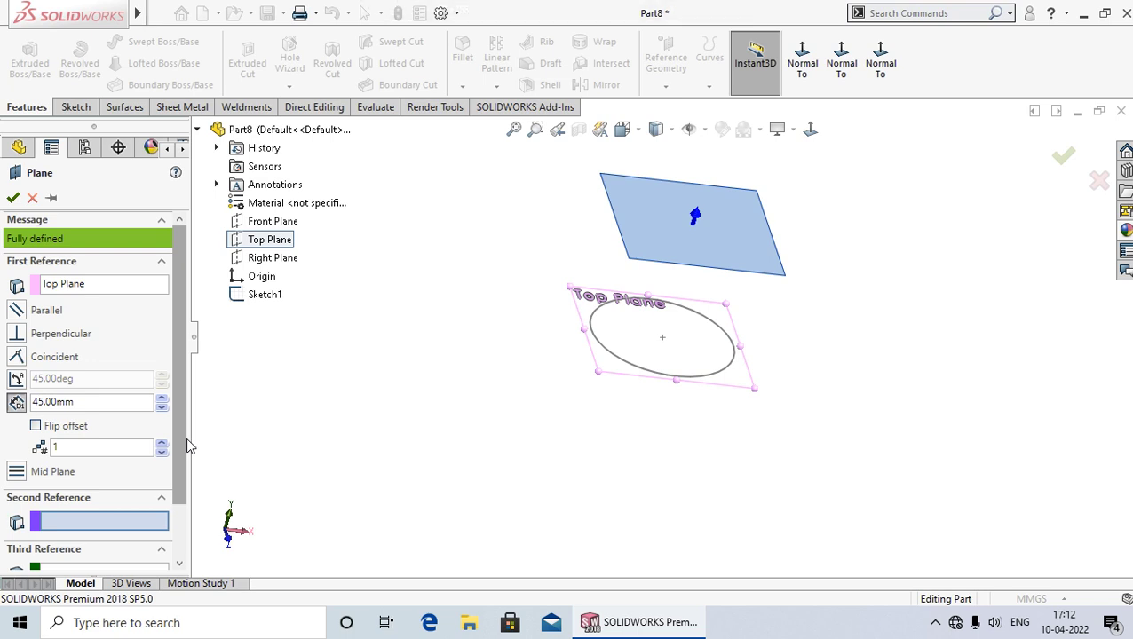
Set the number of planes to 4 and create Plane1 through Plane4.
left_click(86, 444)
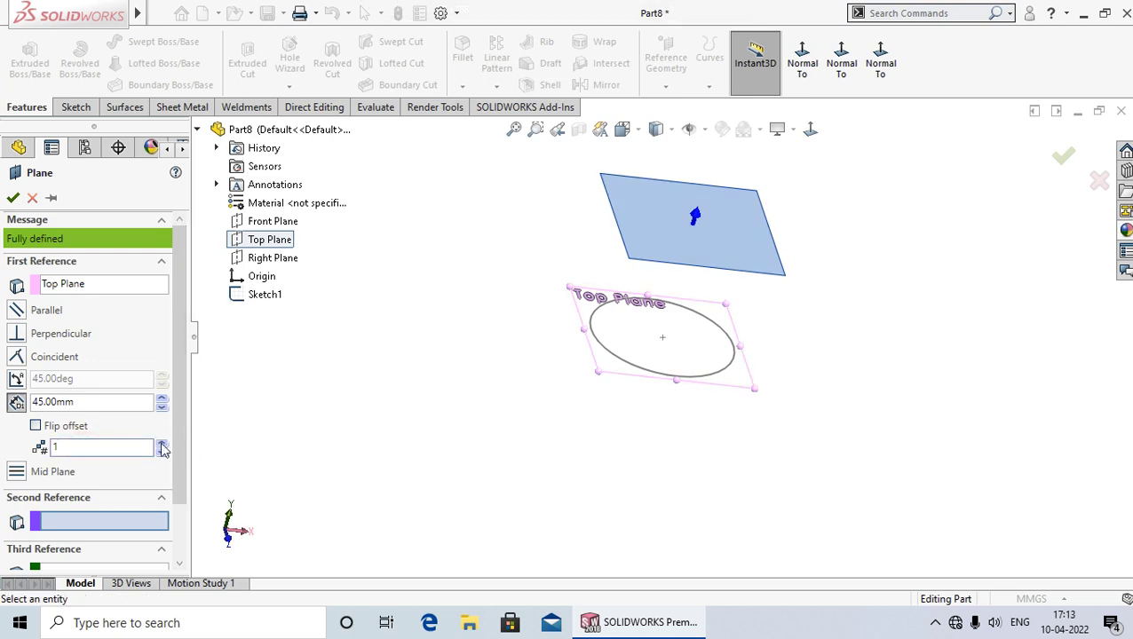
left_click(163, 444)
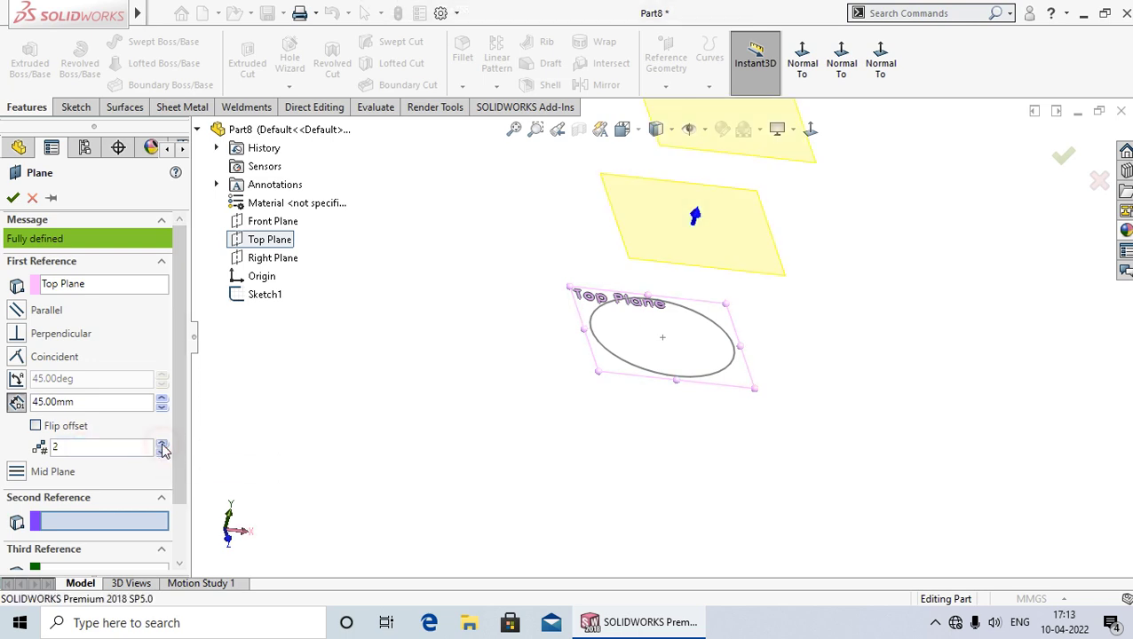
left_click(163, 444)
left_click(162, 444)
scroll(652, 295, "up", 3)
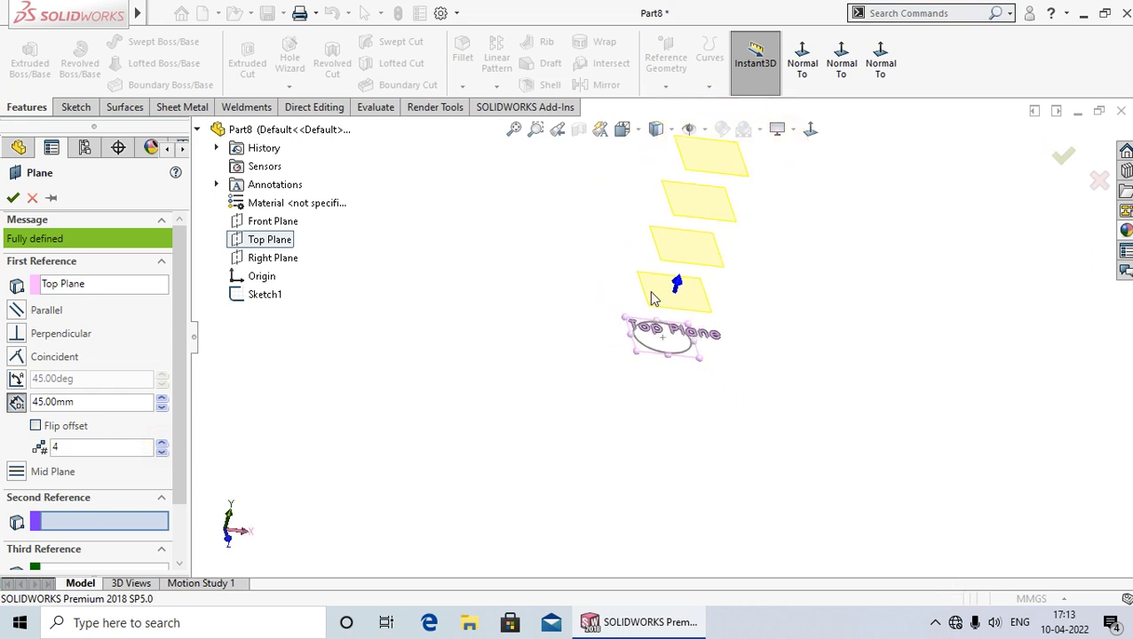
left_click(12, 200)
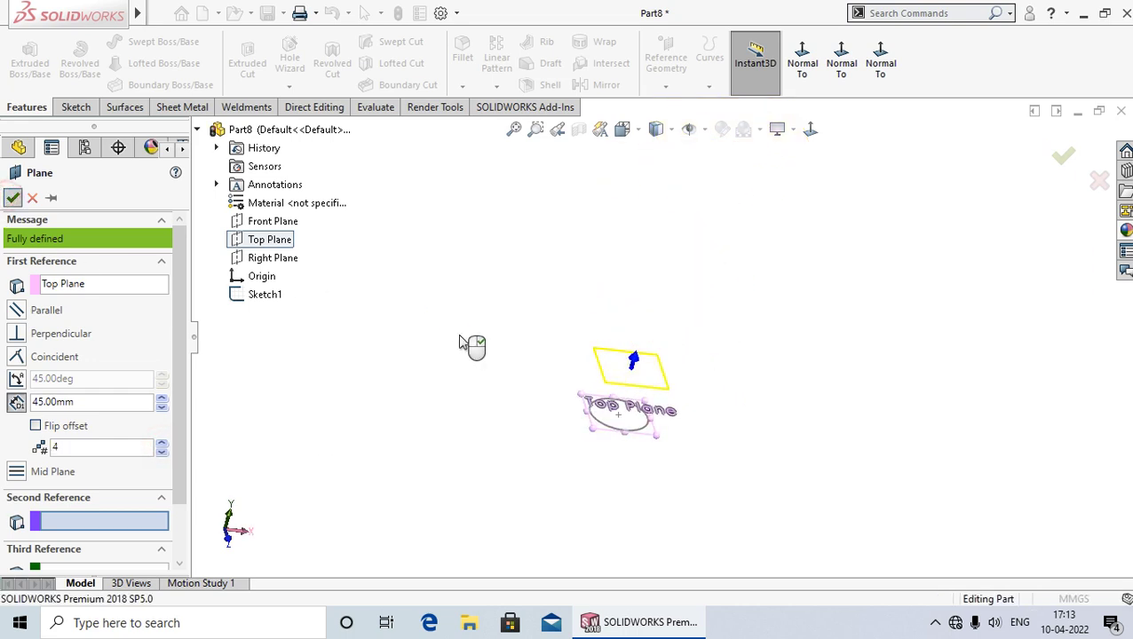
mouse_move(508, 394)
middle_mouse_down()
mouse_move(480, 445)
mouse_move(442, 393)
mouse_move(480, 423)
mouse_move(621, 346)
middle_mouse_up()
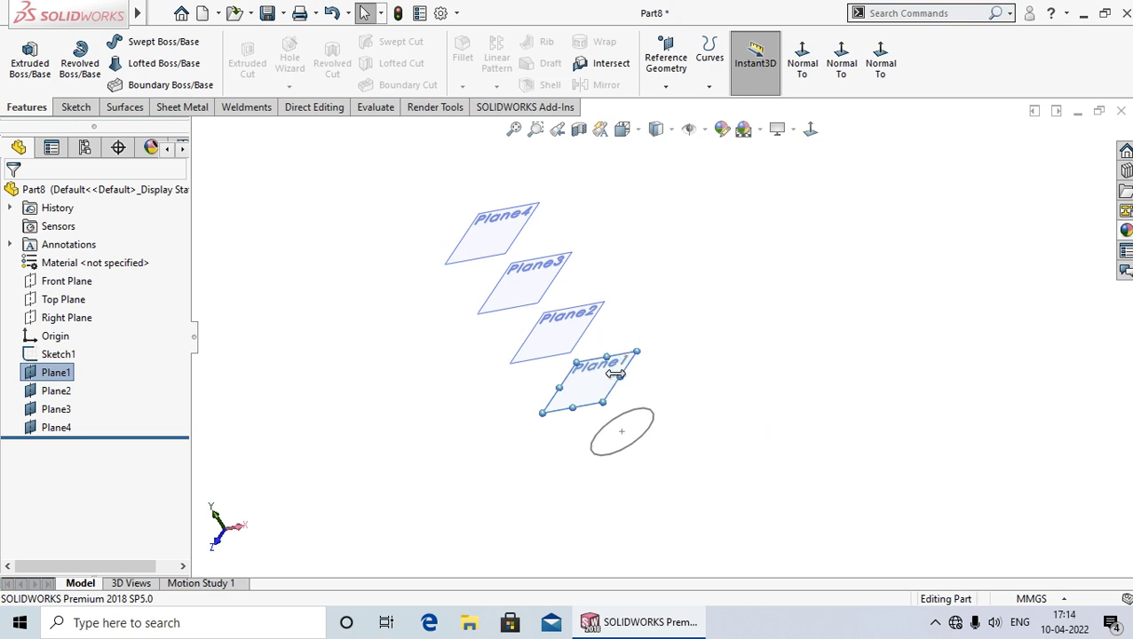
Zoom the view so all four planes and the base circle are visible.
scroll(617, 374, "down", 1)
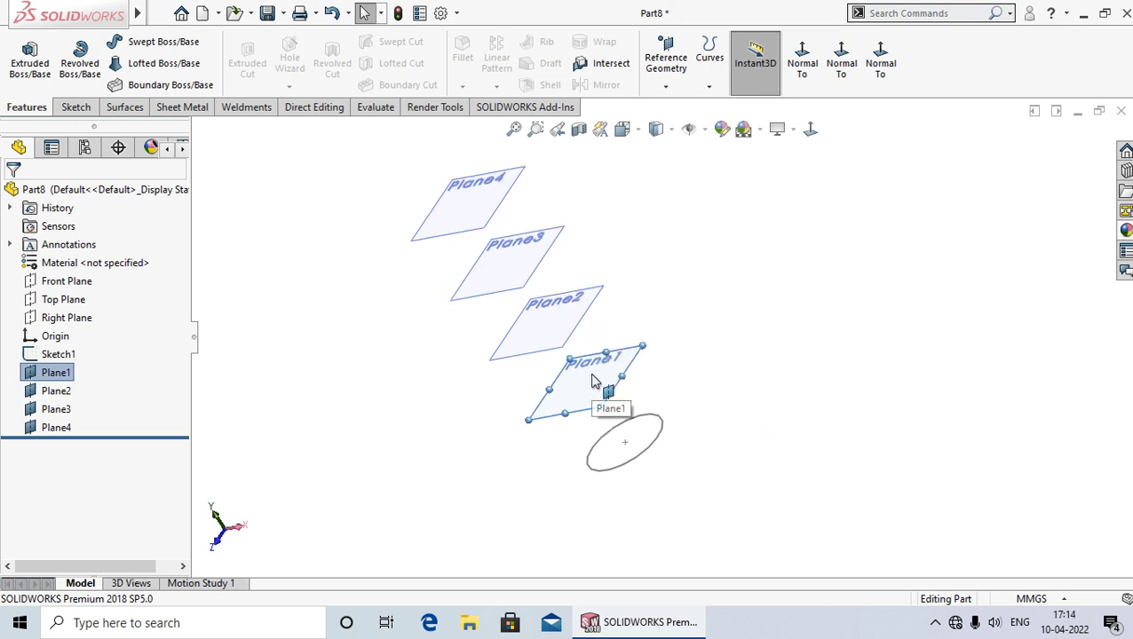
Start a sketch on Plane1, view it normal, and draw a circle at the origin.
left_click(593, 381)
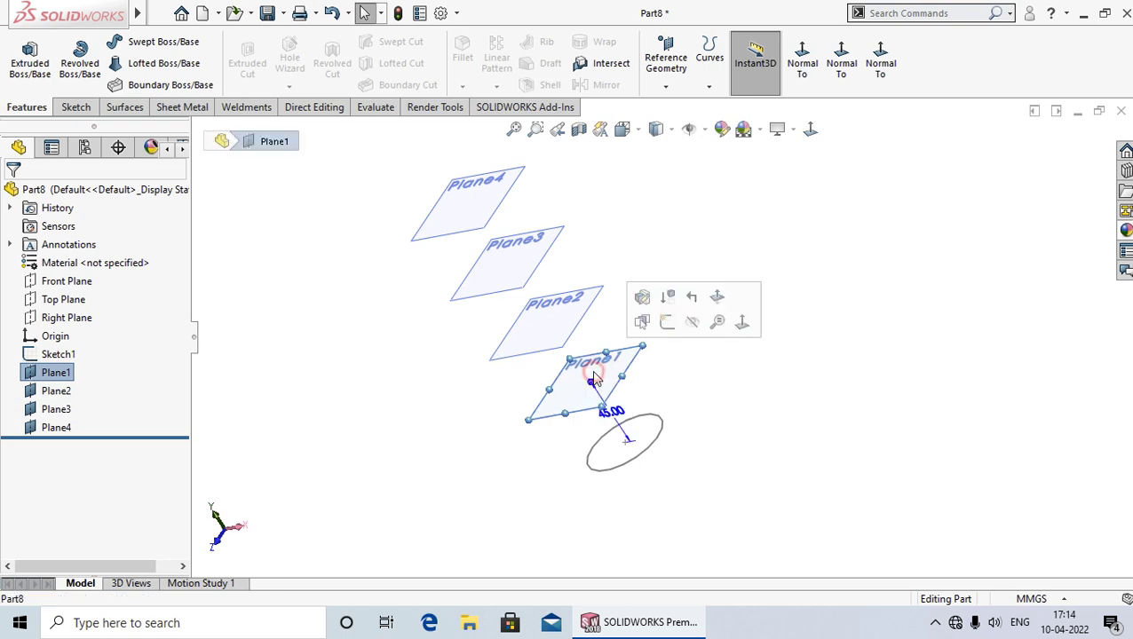
left_click(668, 324)
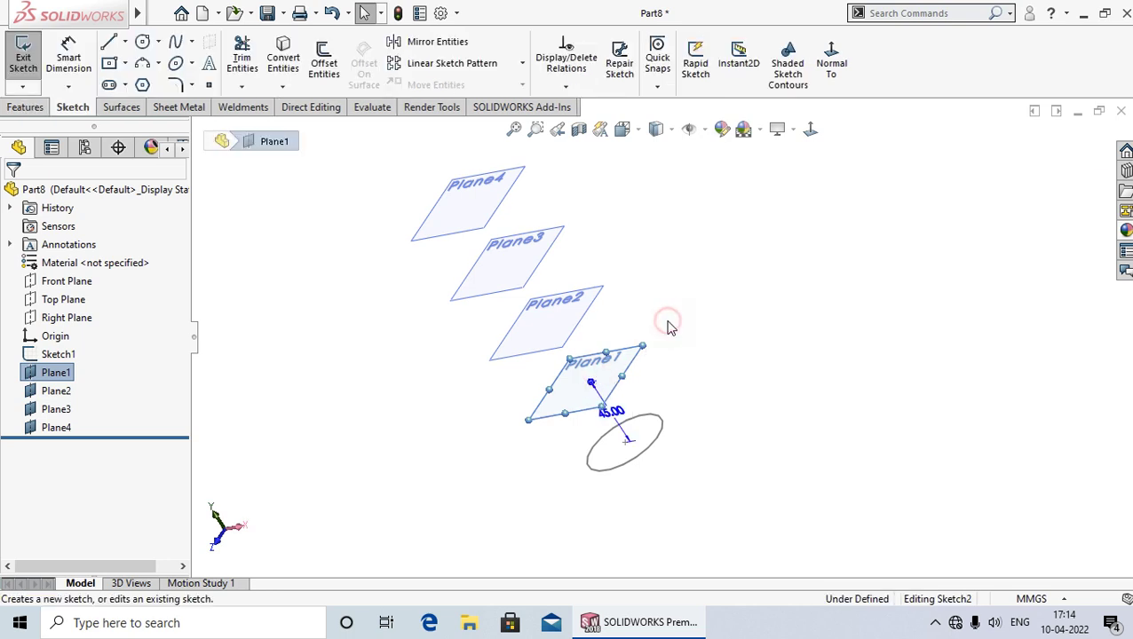
left_click(810, 130)
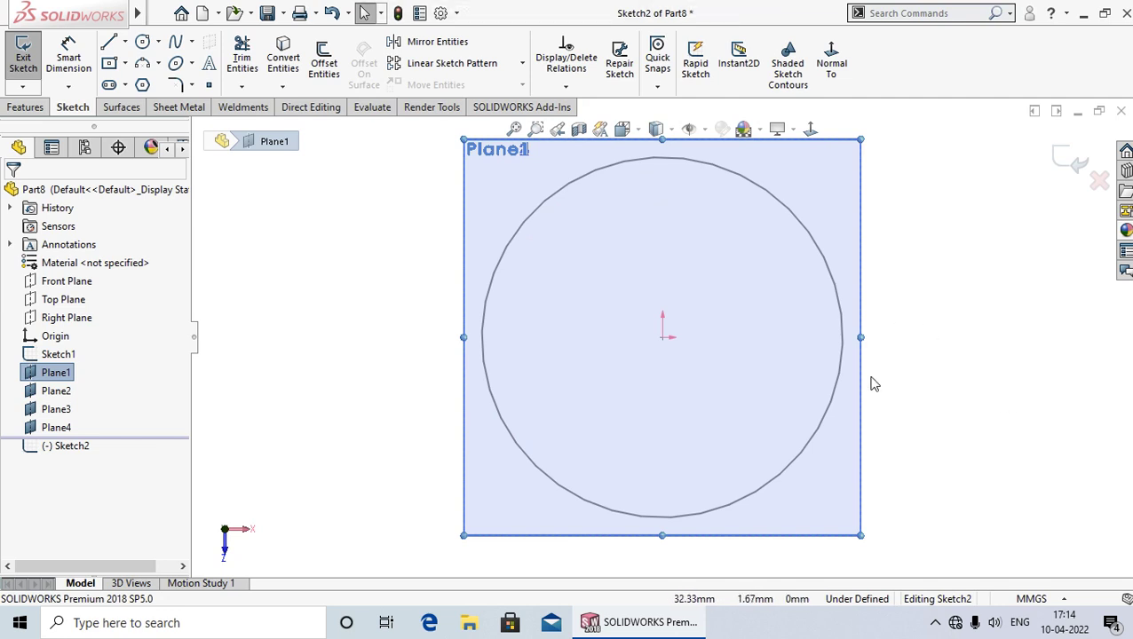
left_click(142, 42)
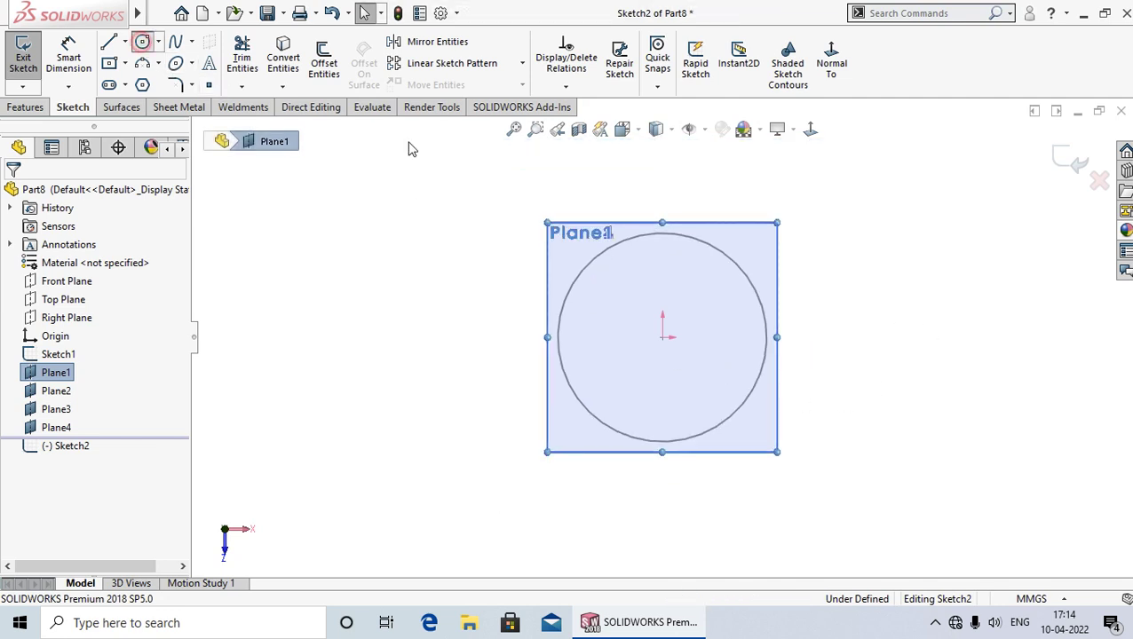
left_click(664, 339)
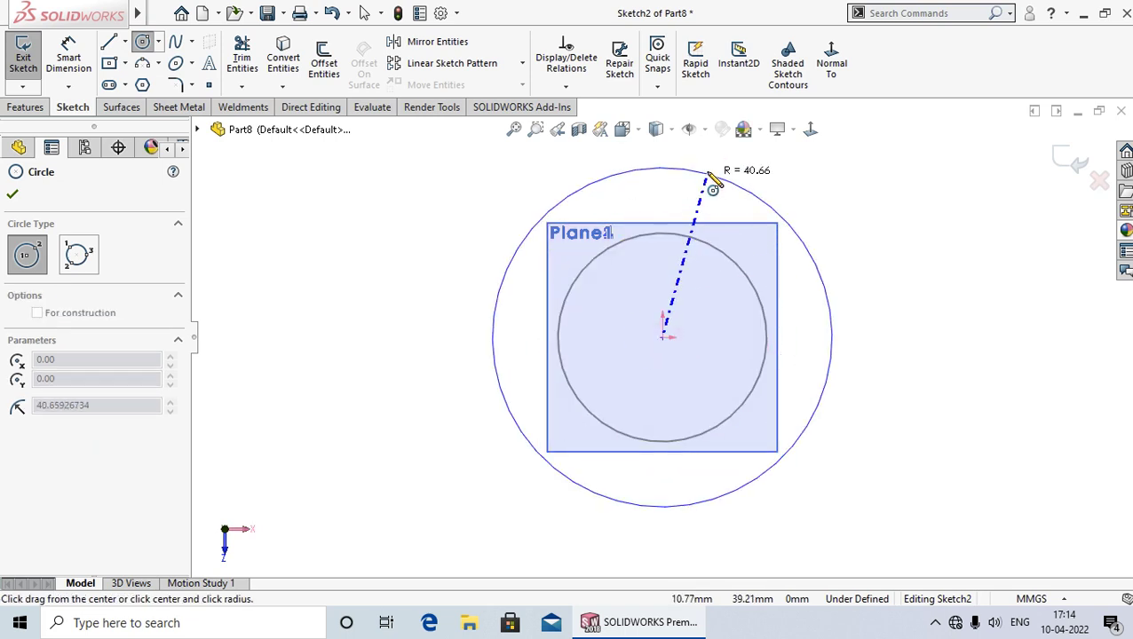
left_click(703, 178)
right_click(715, 188)
left_click(743, 194)
Dimension the circle to 65 mm diameter and exit Sketch2.
right_click_drag(897, 430, 889, 313)
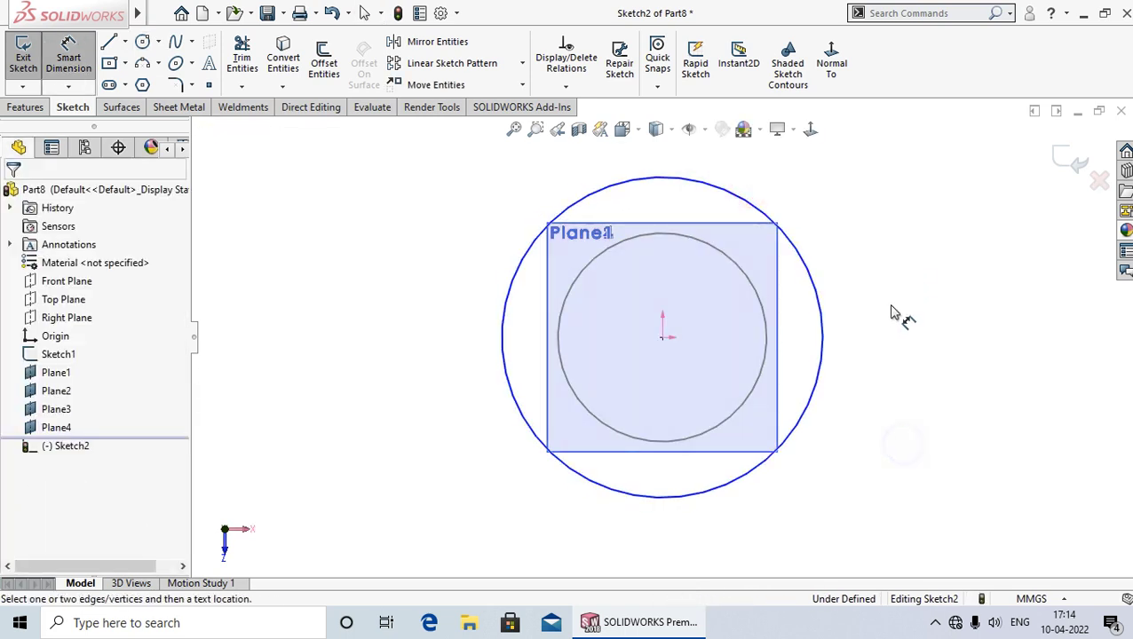
left_click(822, 355)
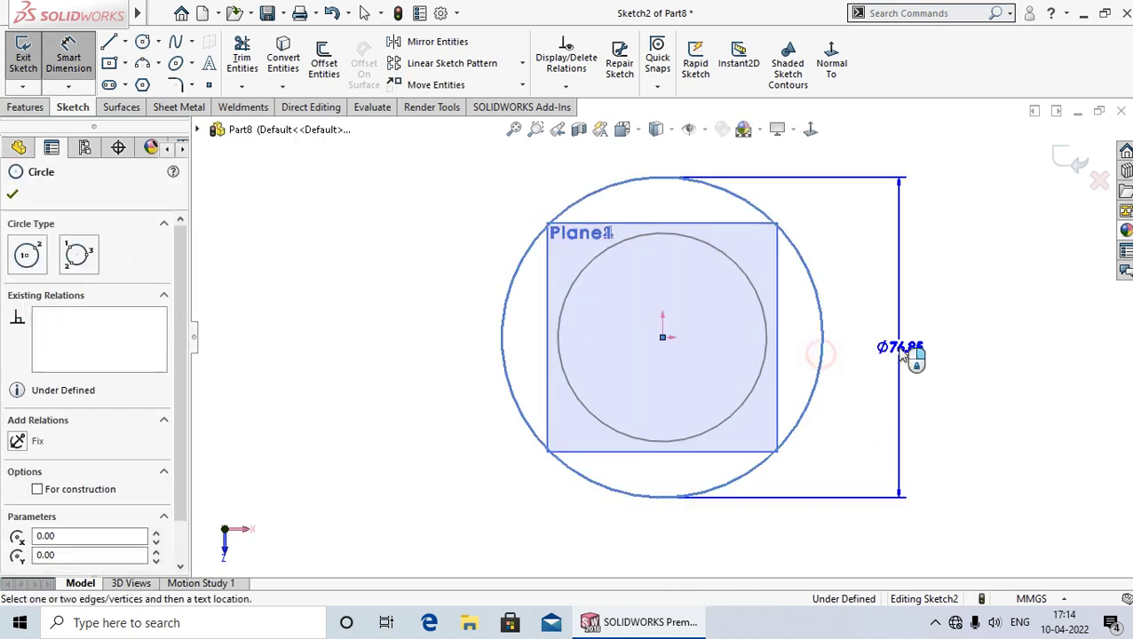
left_click(940, 400)
type("65")
key("Return")
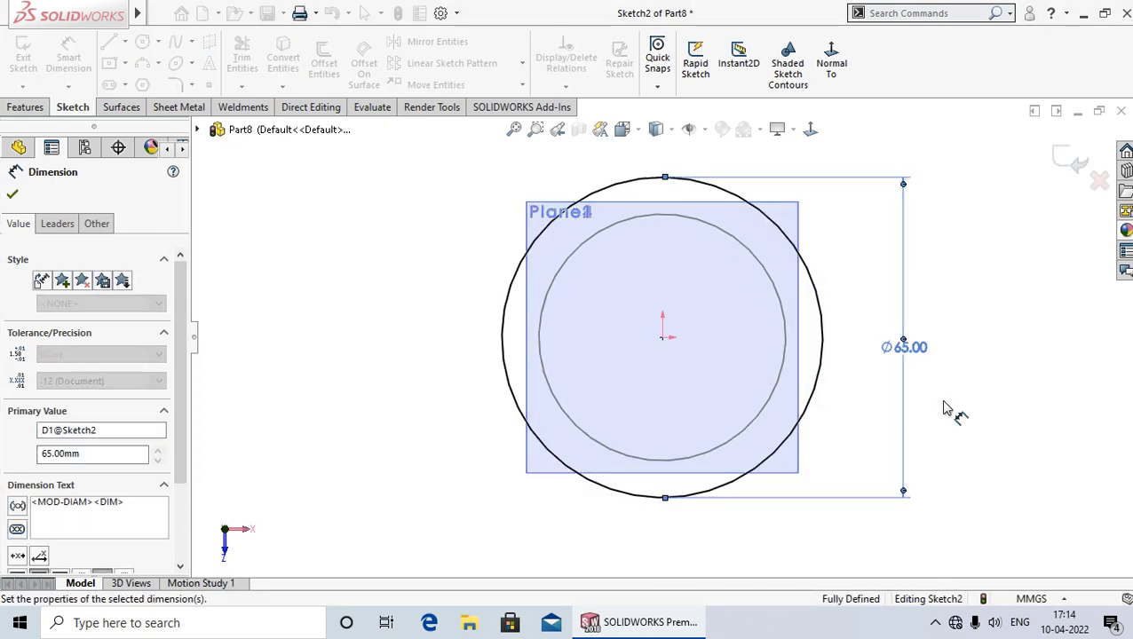
key("Escape")
key("Escape")
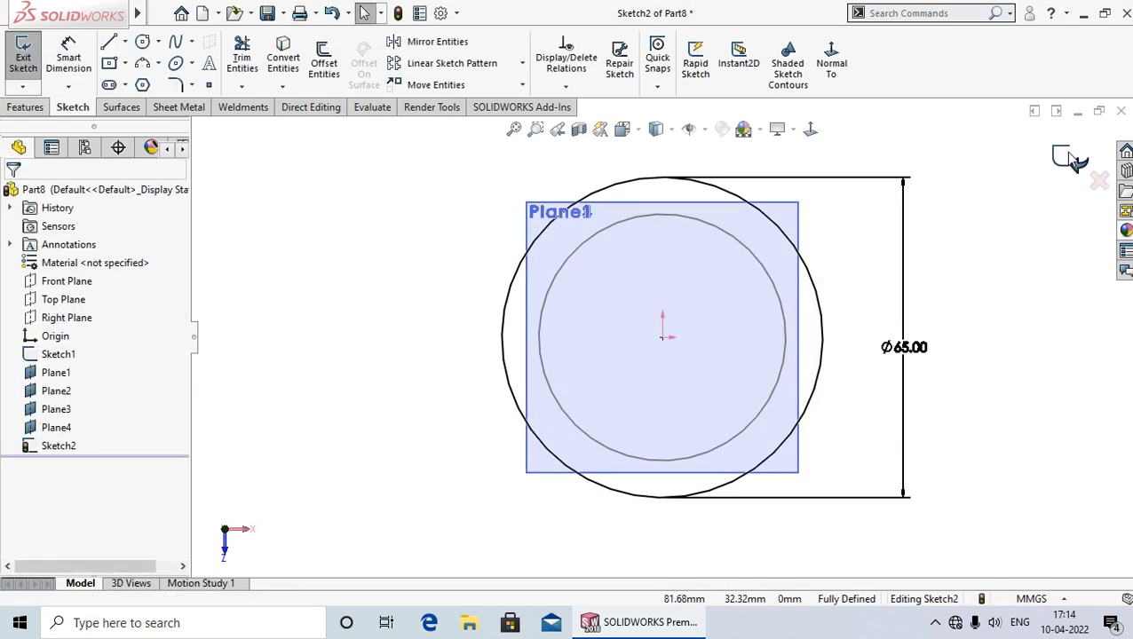
left_click(1071, 162)
middle_click_drag(815, 484, 688, 293)
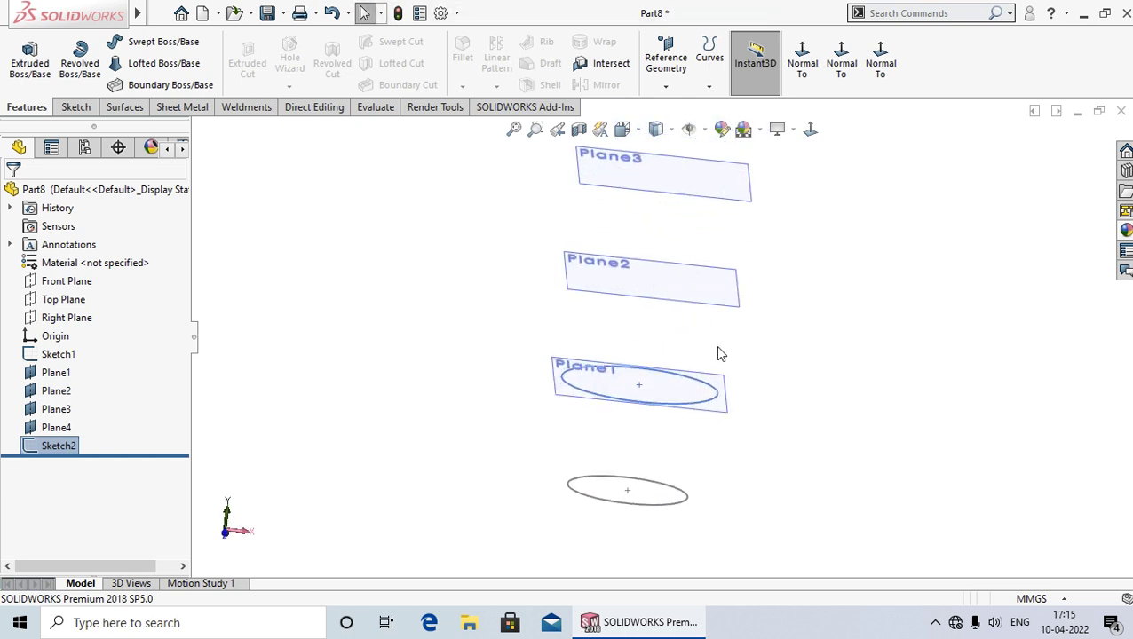
Start a sketch on Plane2, view it normal, and draw a circle at the origin.
scroll(630, 253, "down", 2)
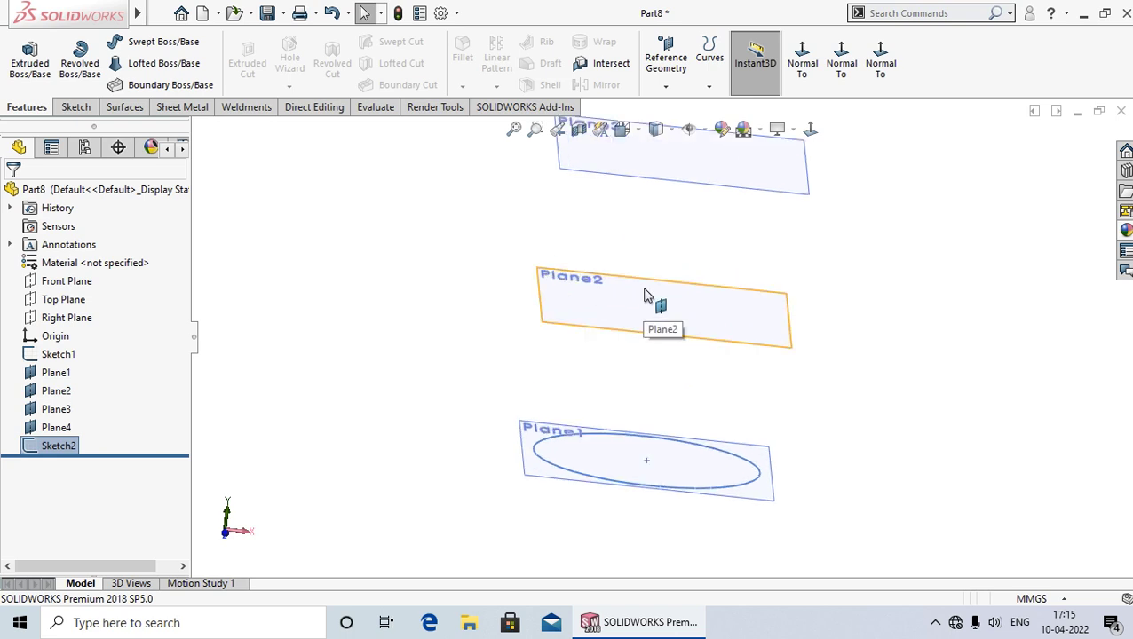
left_click(646, 297)
left_click(720, 239)
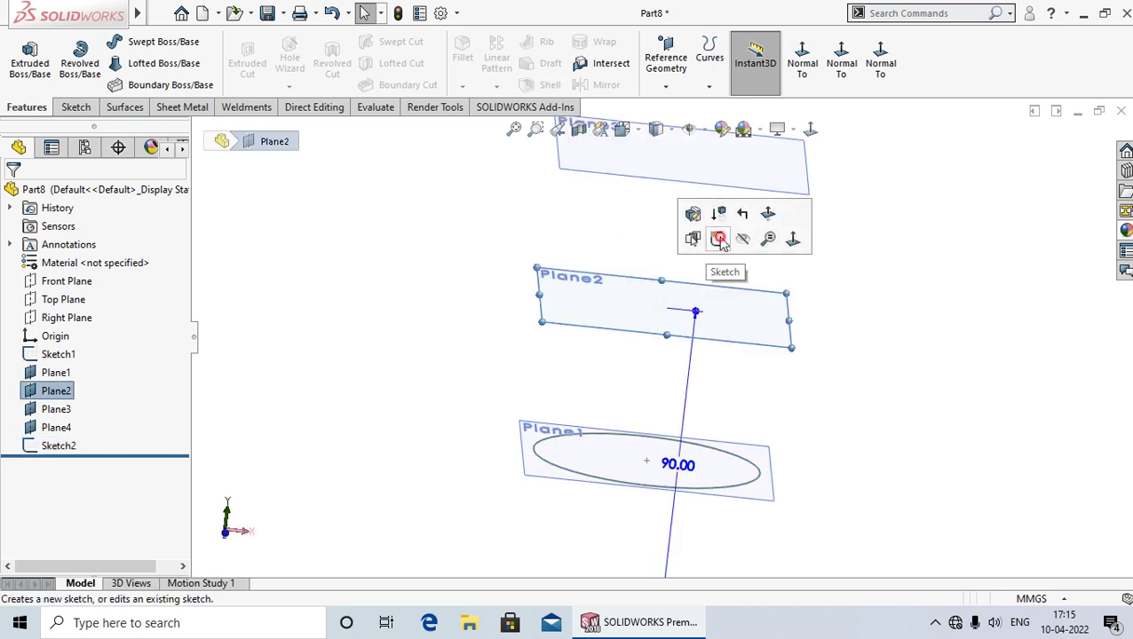
left_click(810, 168)
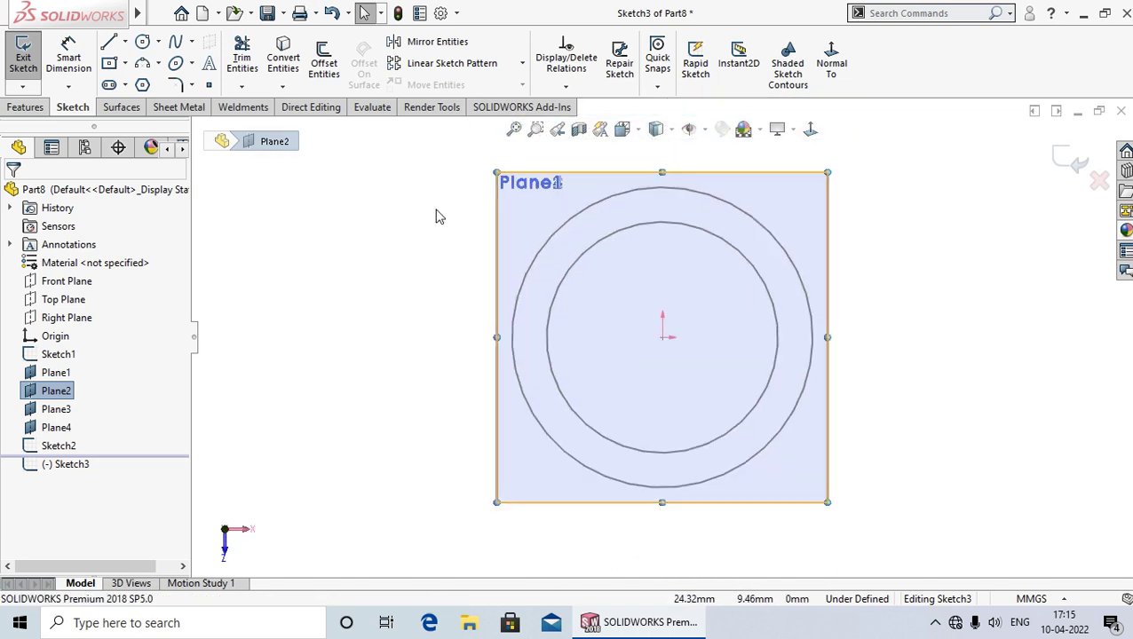
left_click(142, 41)
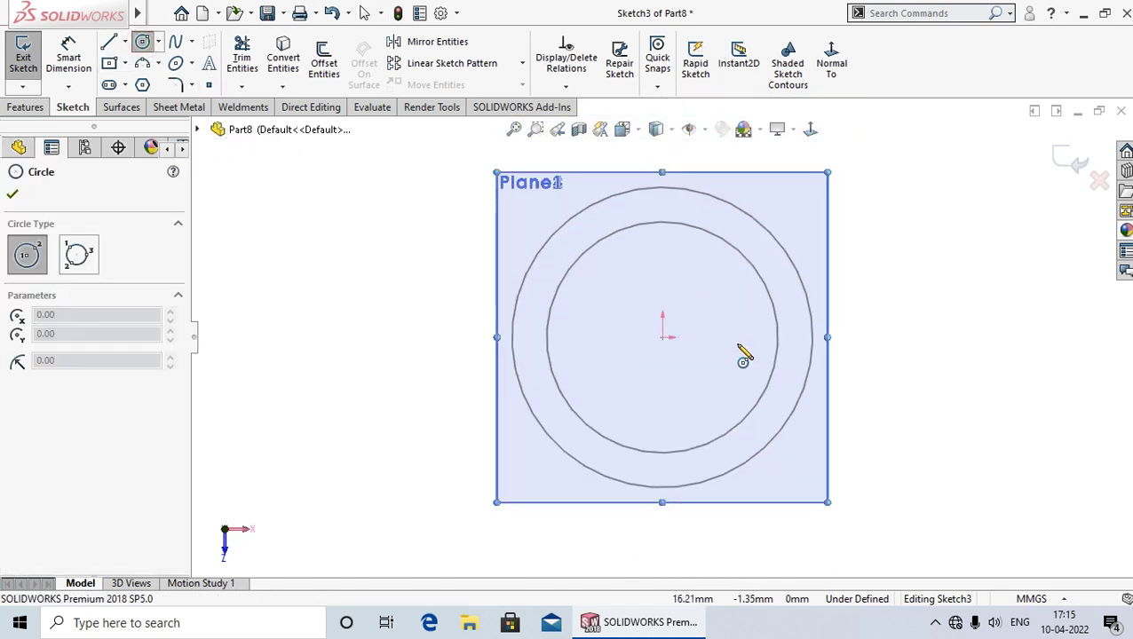
left_click(663, 337)
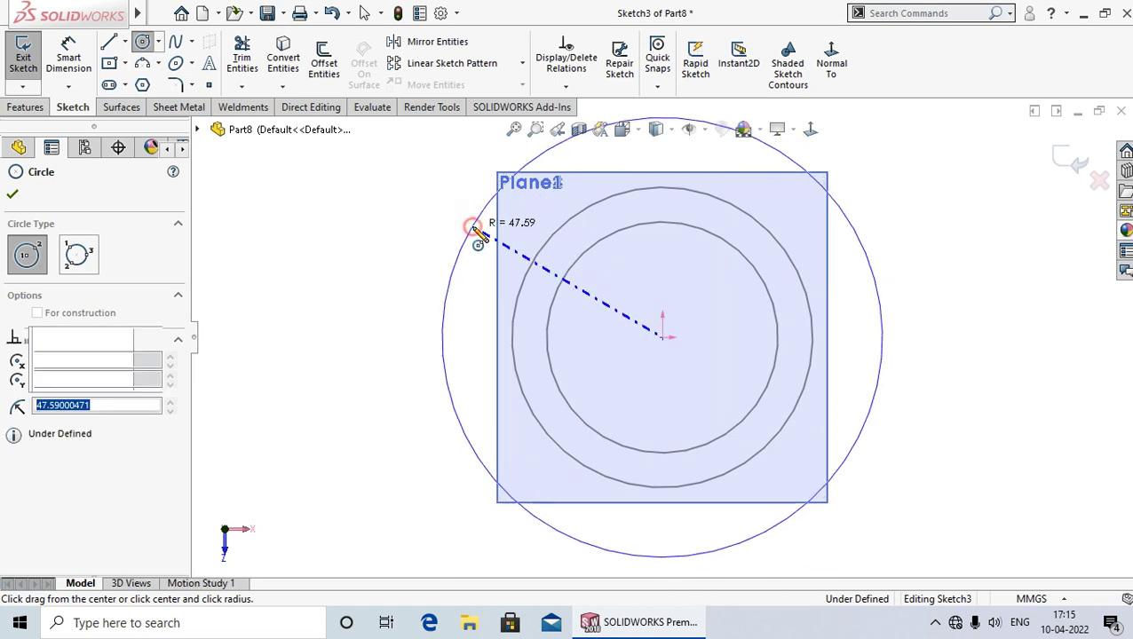
left_click(476, 233)
right_click(483, 235)
left_click(519, 236)
Dimension the new circle to an 85 mm diameter.
right_click_drag(1050, 493, 857, 336)
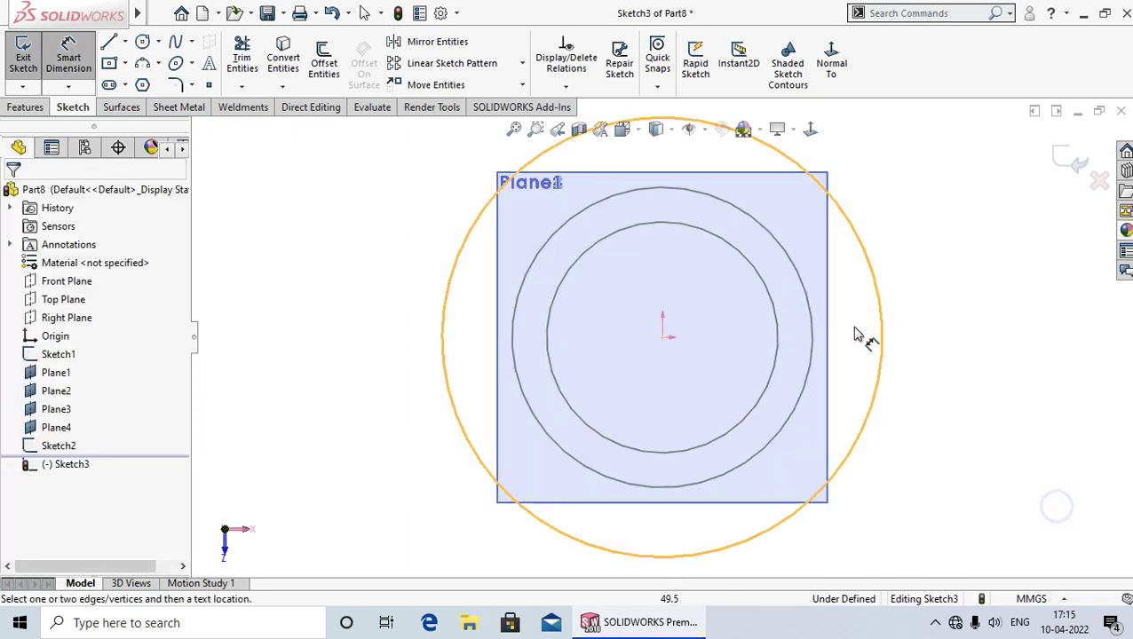
left_click(880, 359)
left_click(1010, 398)
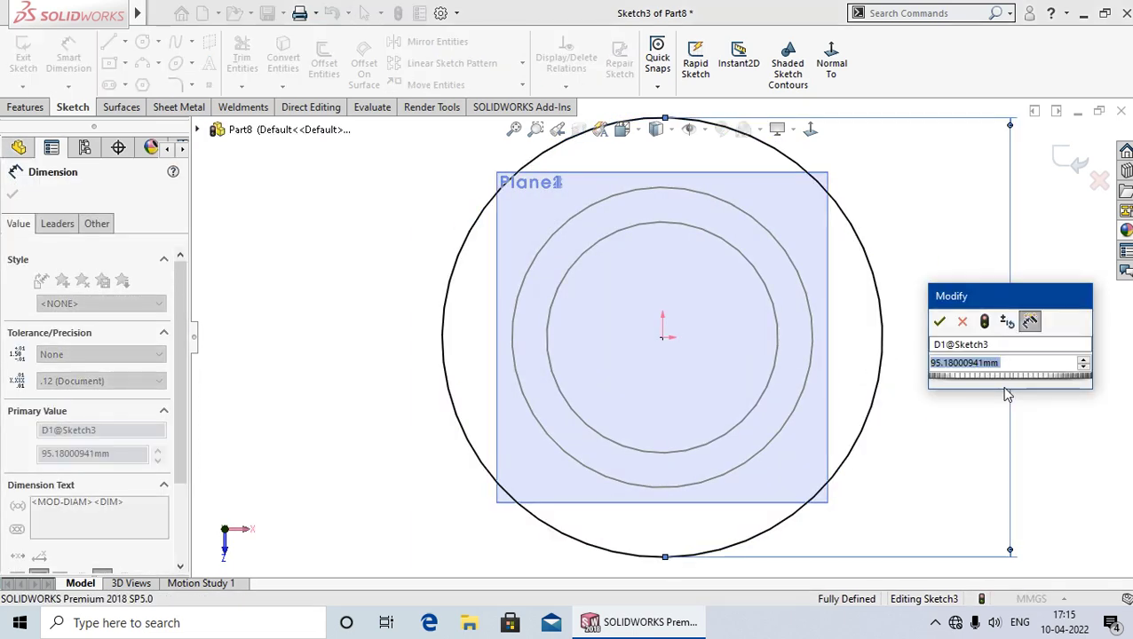
type("85")
key("Return")
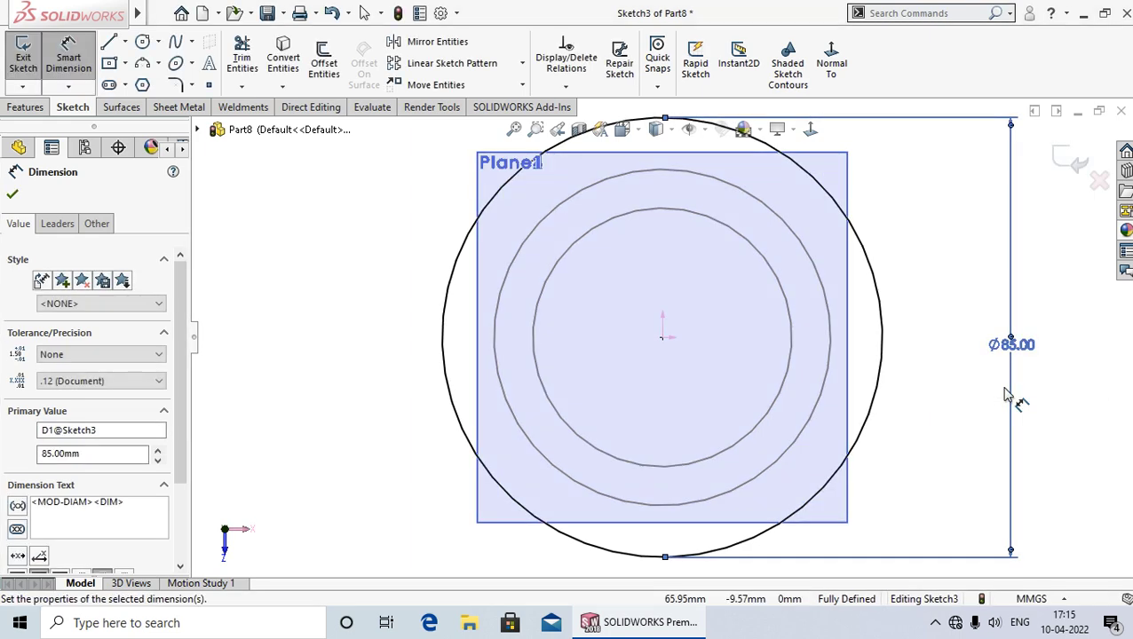
left_click(1052, 448)
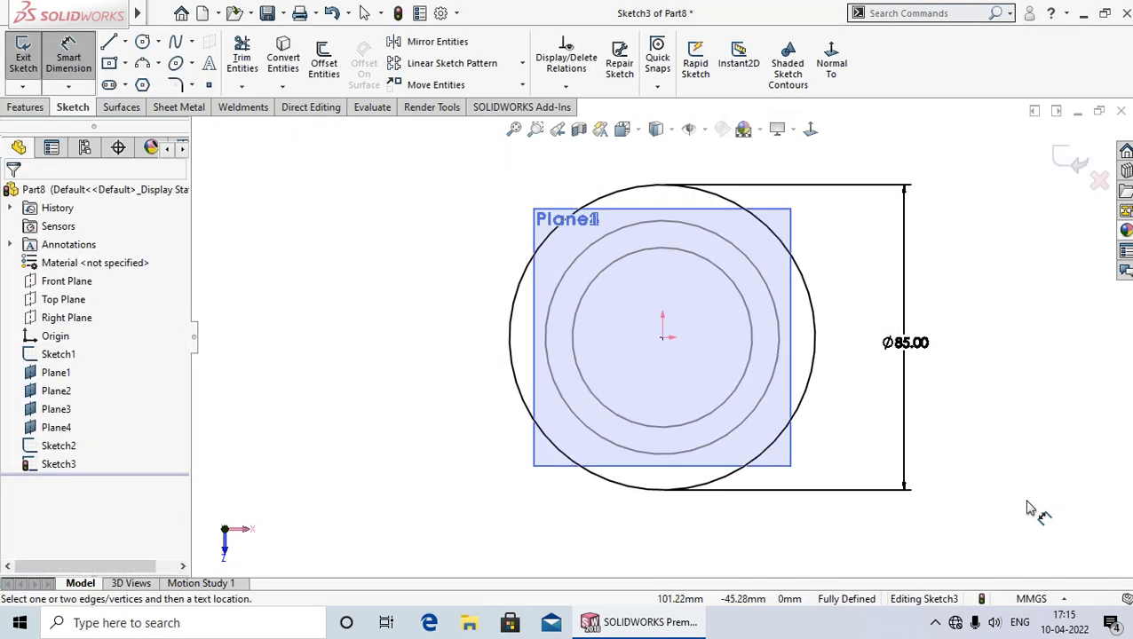
key("Escape")
Close Sketch3 and start a new sketch on Plane3, viewed normal to it.
left_click(1060, 164)
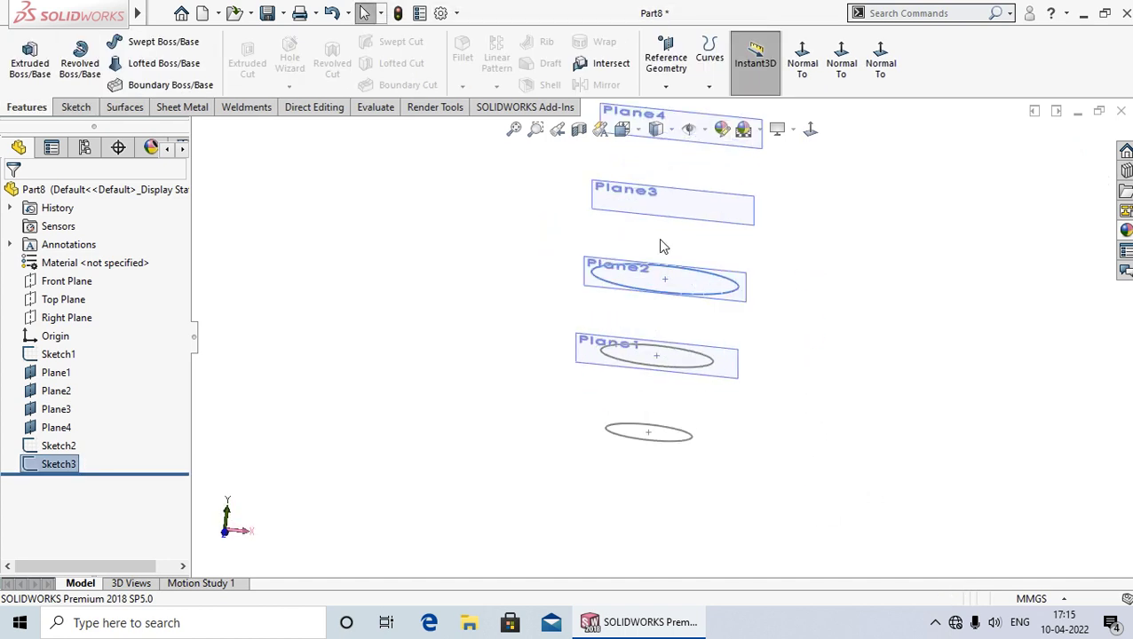
scroll(675, 241, "down", 1)
scroll(685, 231, "down", 1)
scroll(684, 235, "down", 2)
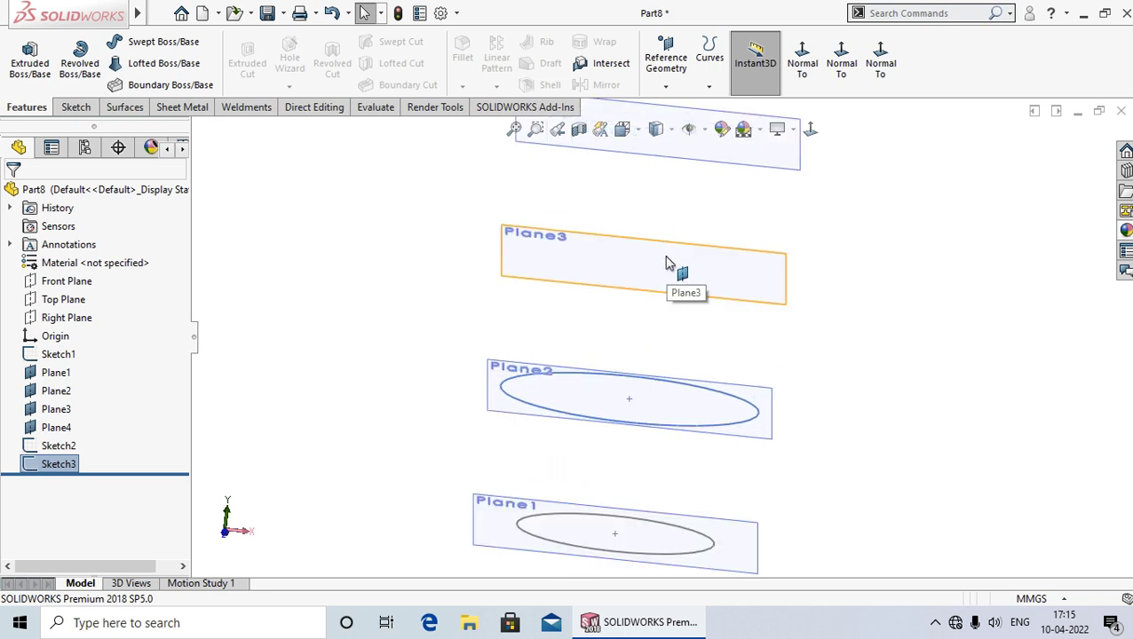
left_click(669, 262)
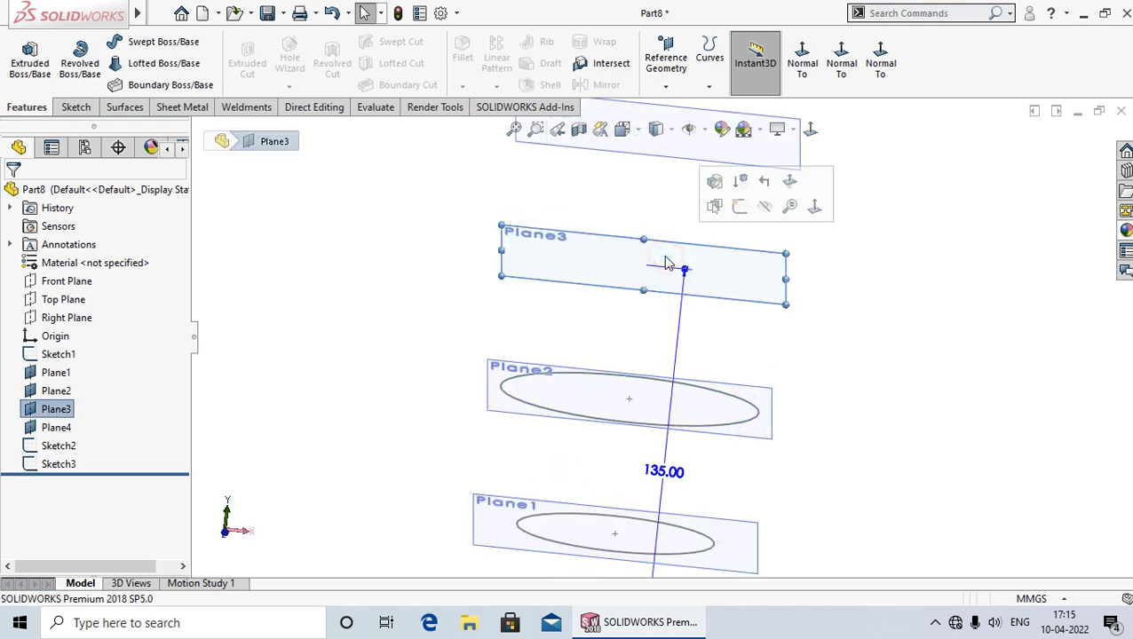
left_click(739, 206)
left_click(809, 130)
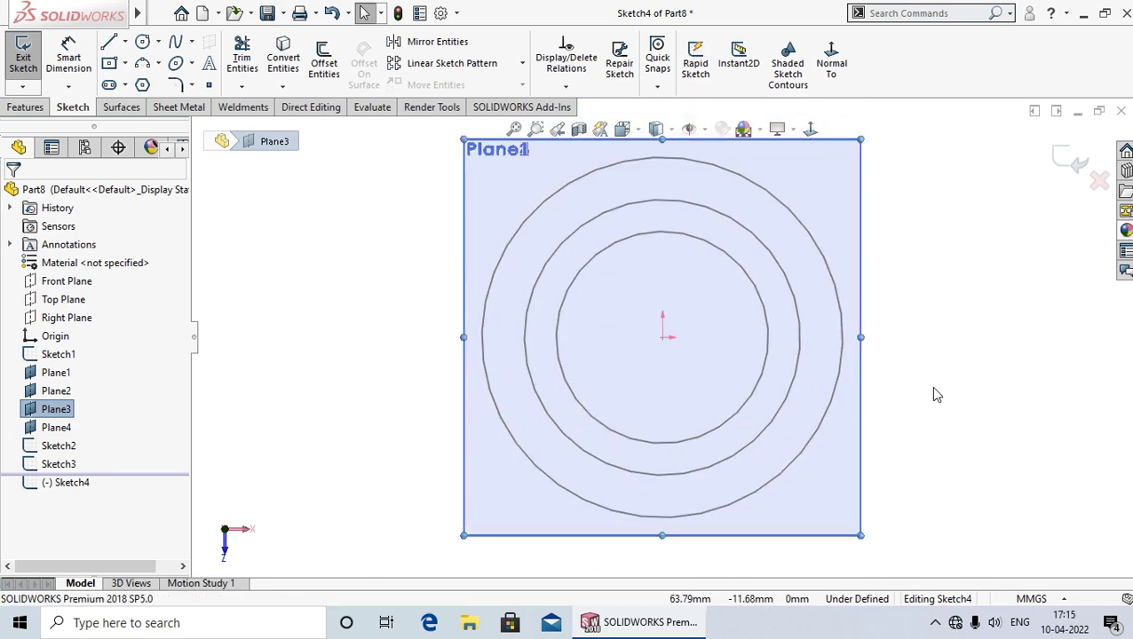
key("z")
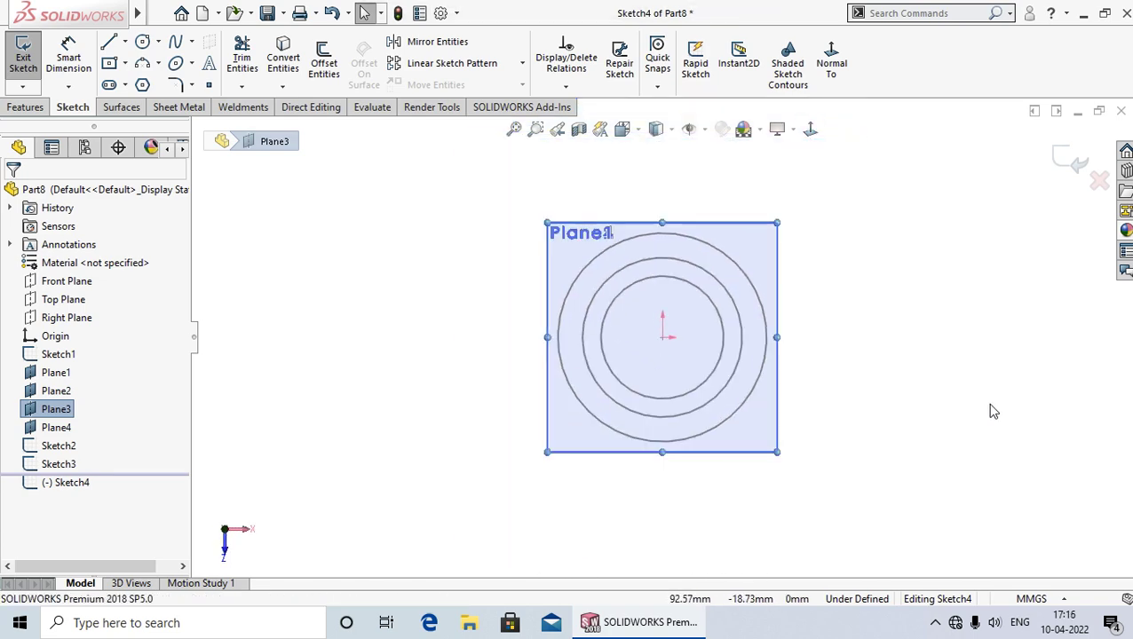
Draw a circle at the origin and dimension it to 105 mm diameter.
left_click(143, 42)
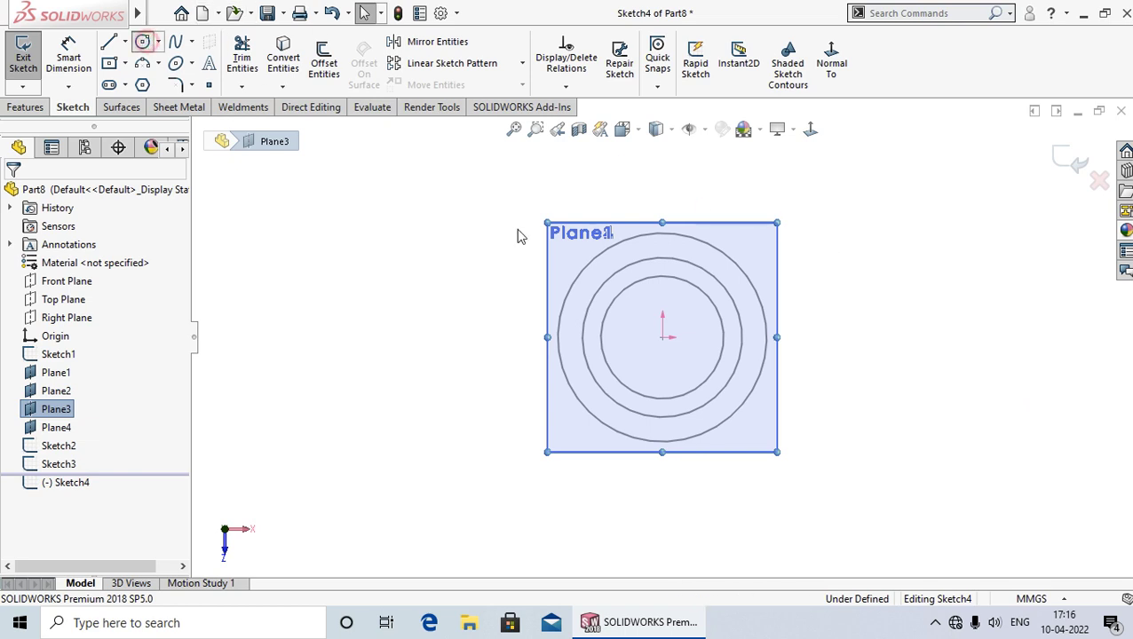
left_click(663, 335)
left_click(733, 223)
right_click(734, 223)
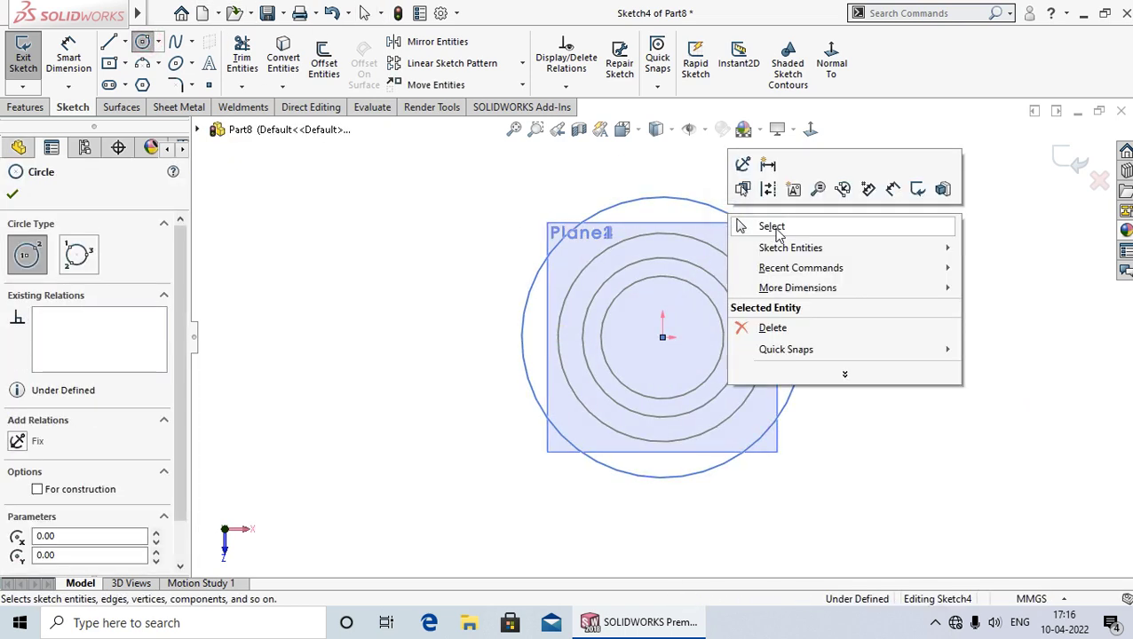
left_click(781, 233)
right_click_drag(892, 458, 814, 333)
left_click(804, 335)
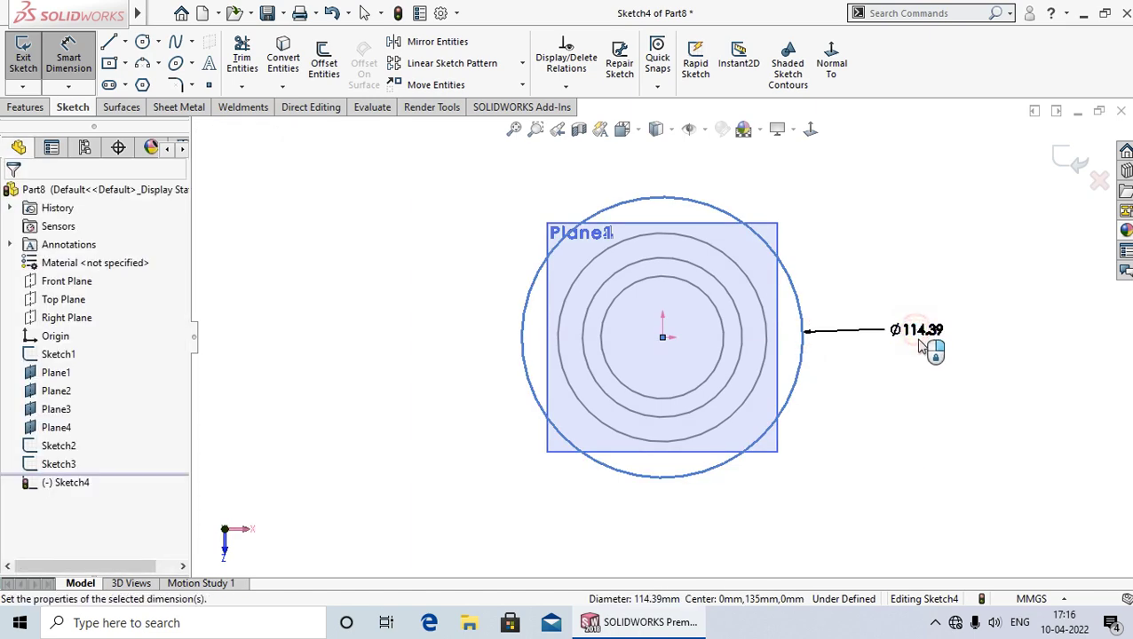
left_click(919, 346)
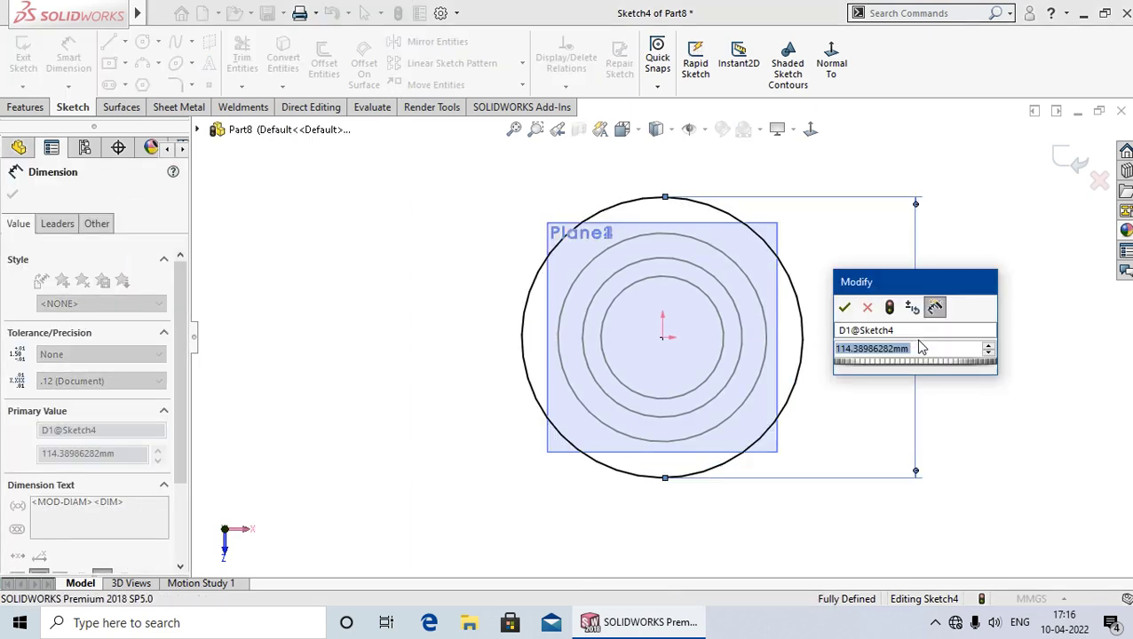
type("105")
key("Return")
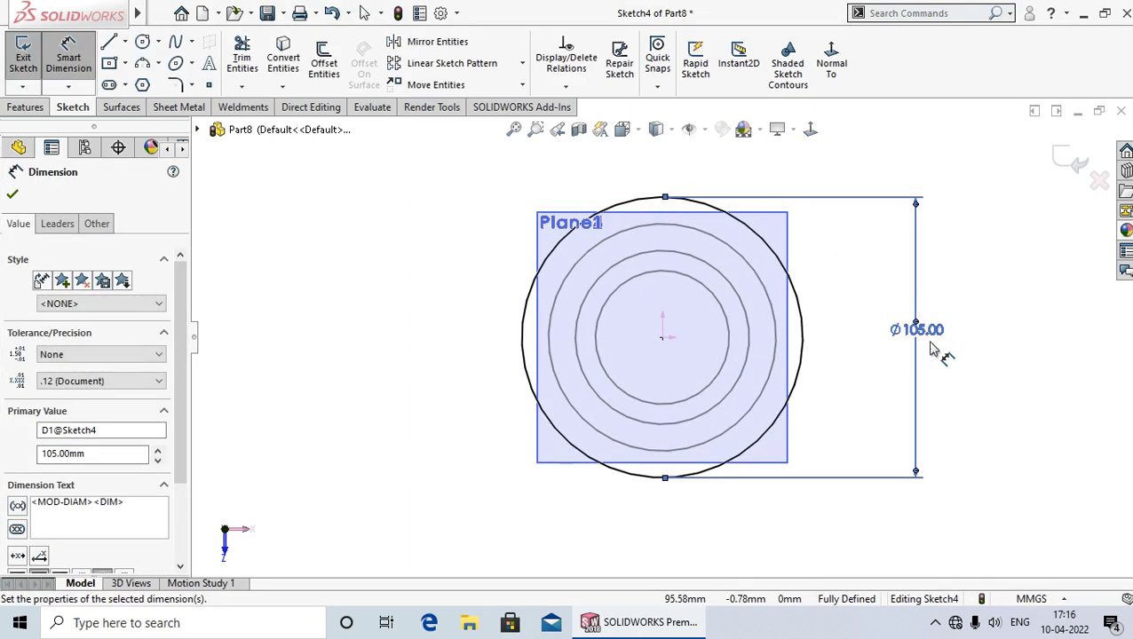
left_click(936, 460)
key("Escape")
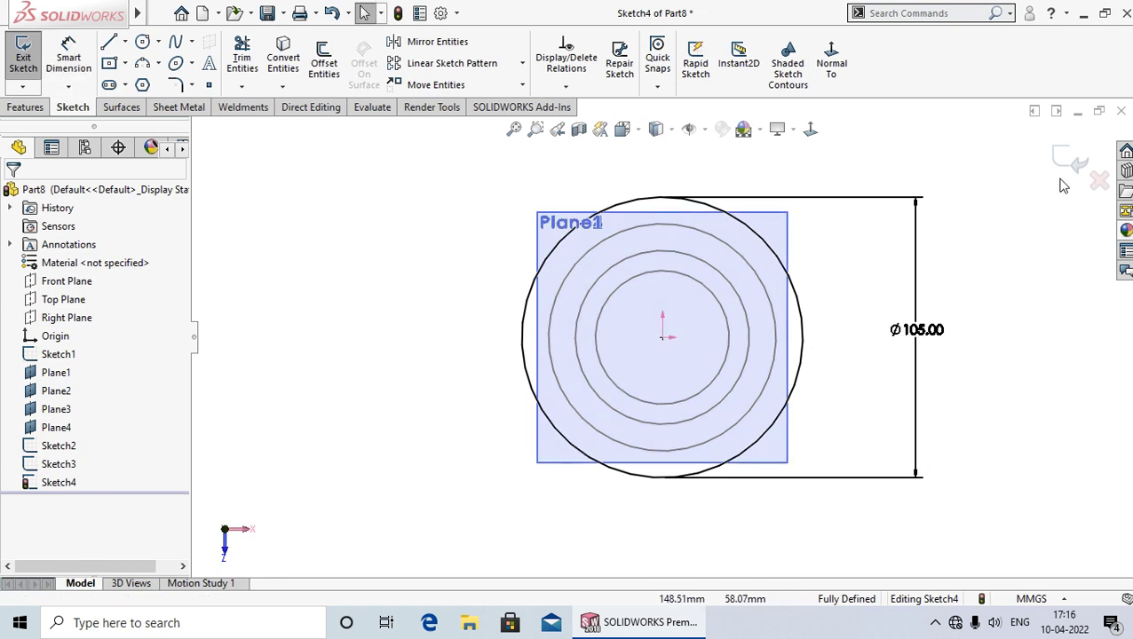
Close Sketch4 and start a new sketch on Plane4, viewed normal to it.
left_click(1063, 162)
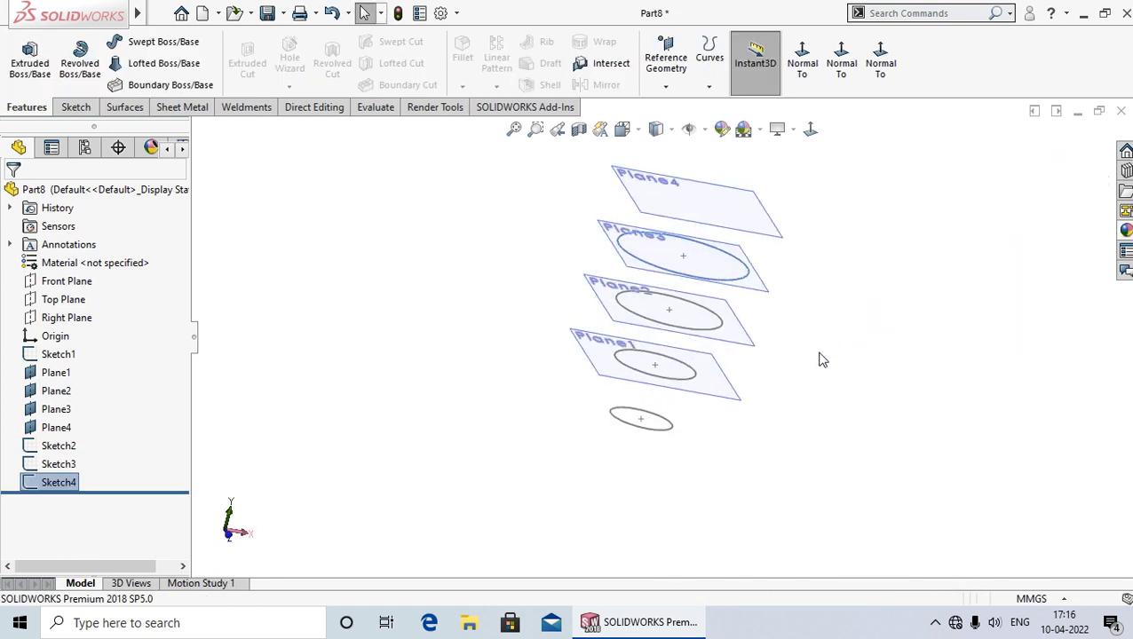
scroll(697, 266, "down", 2)
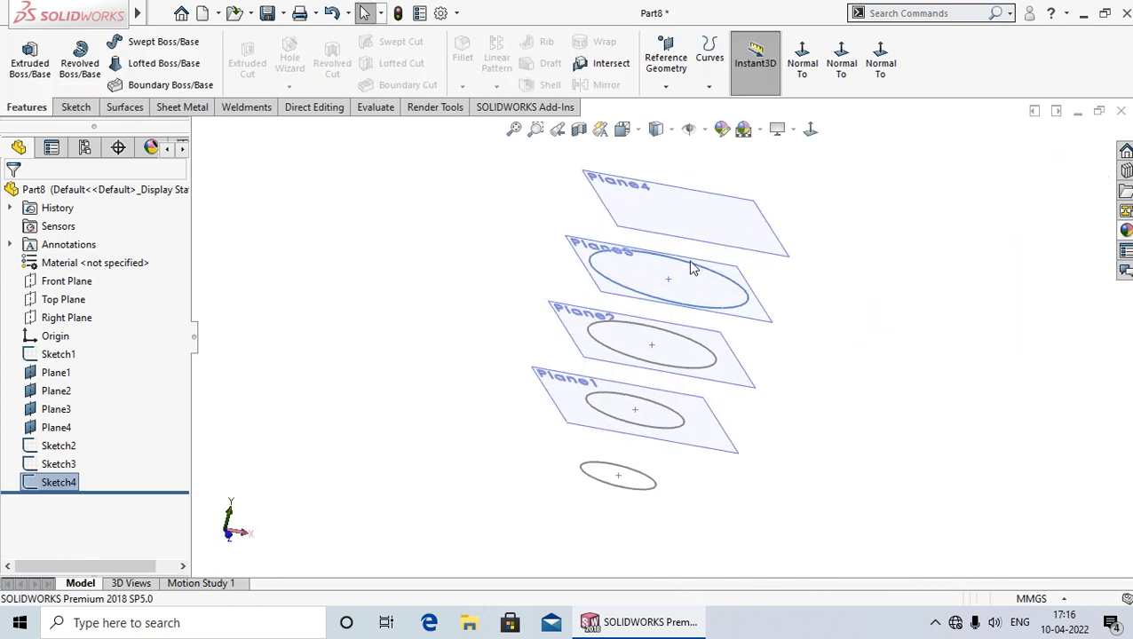
left_click(679, 214)
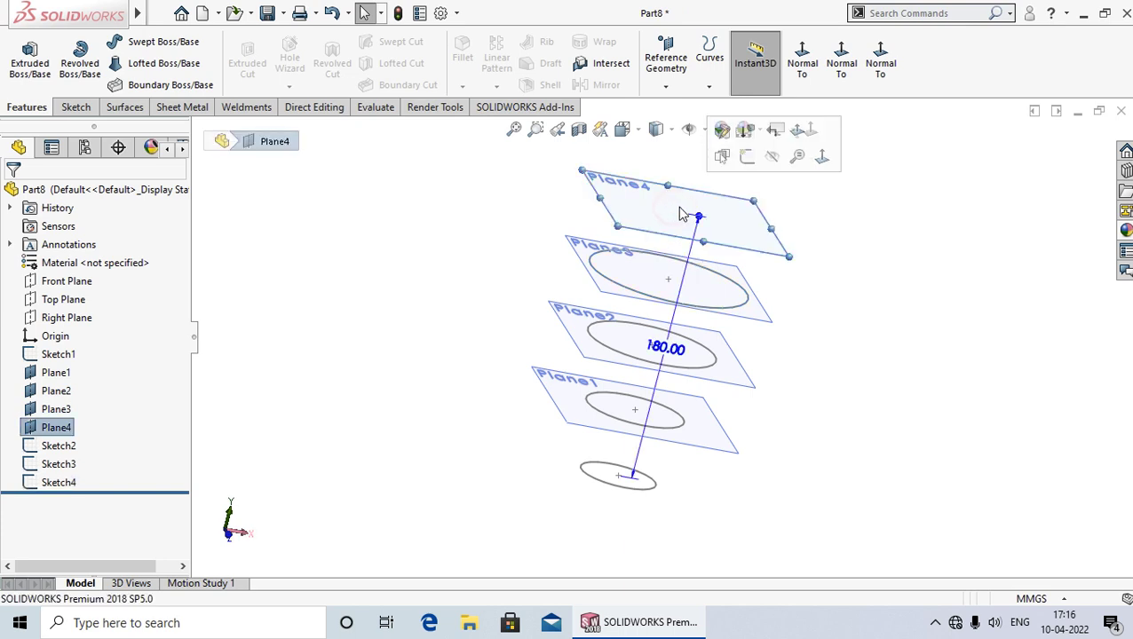
left_click(747, 157)
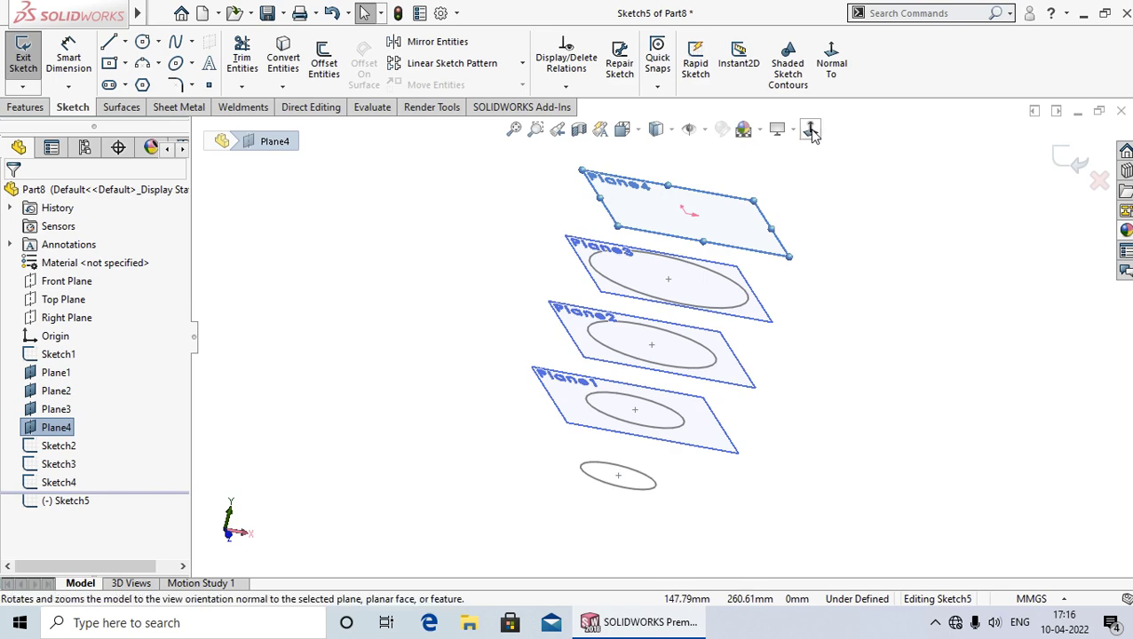
left_click(809, 129)
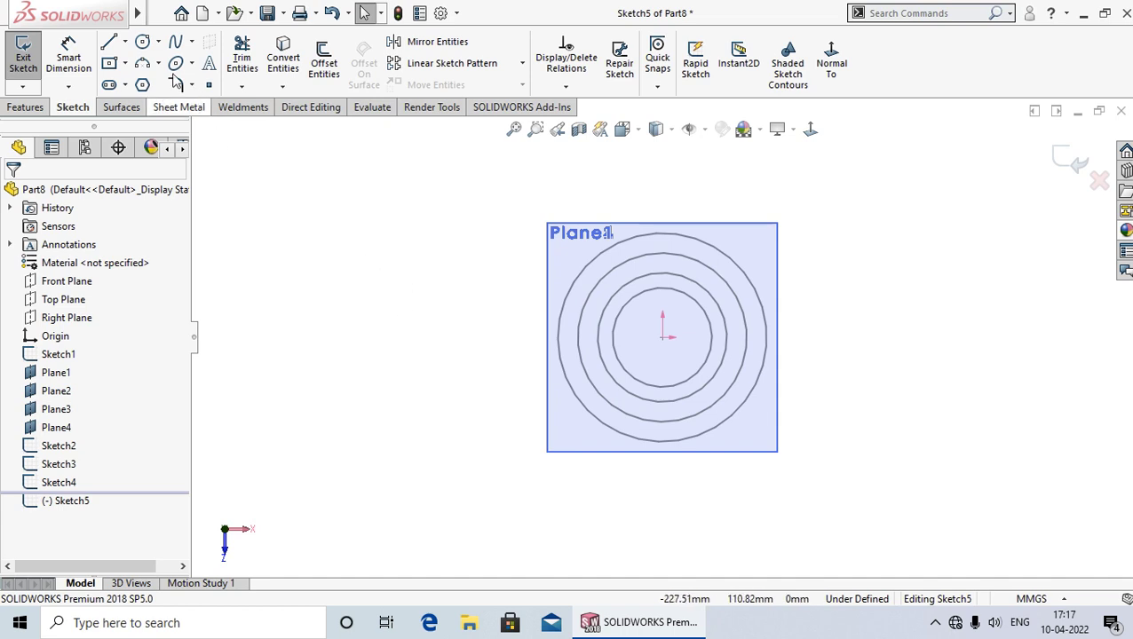
Draw a circle centred on the origin on Plane4.
left_click(142, 41)
left_click(662, 336)
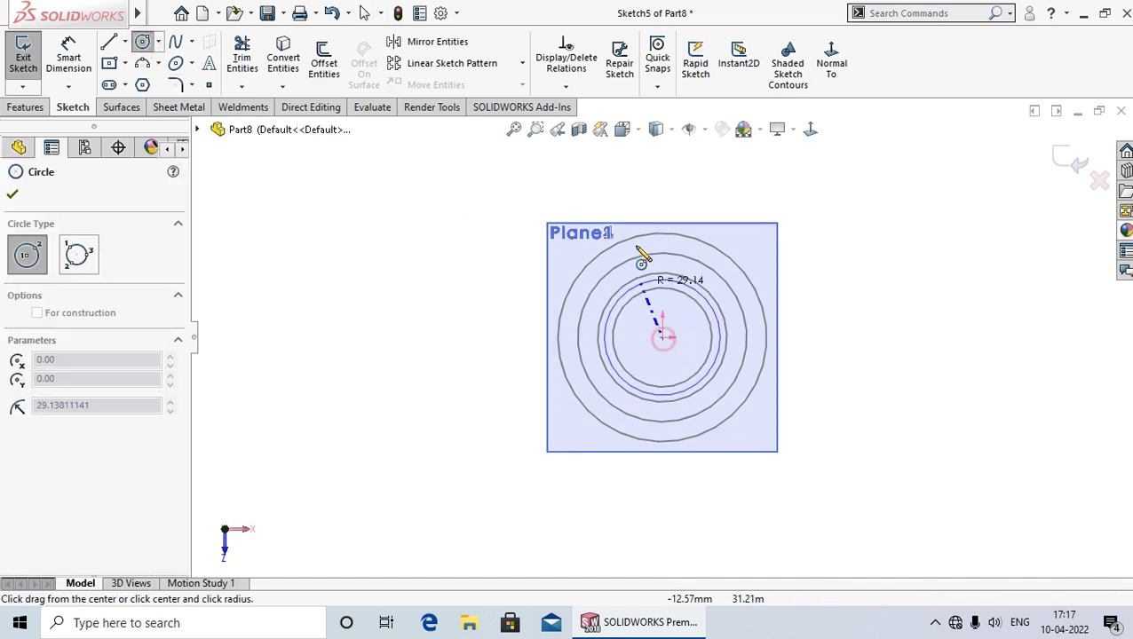
left_click(632, 203)
right_click(632, 203)
Dimension the circle to 120 mm diameter and exit Sketch5.
left_click(677, 212)
right_click_drag(835, 354, 816, 202)
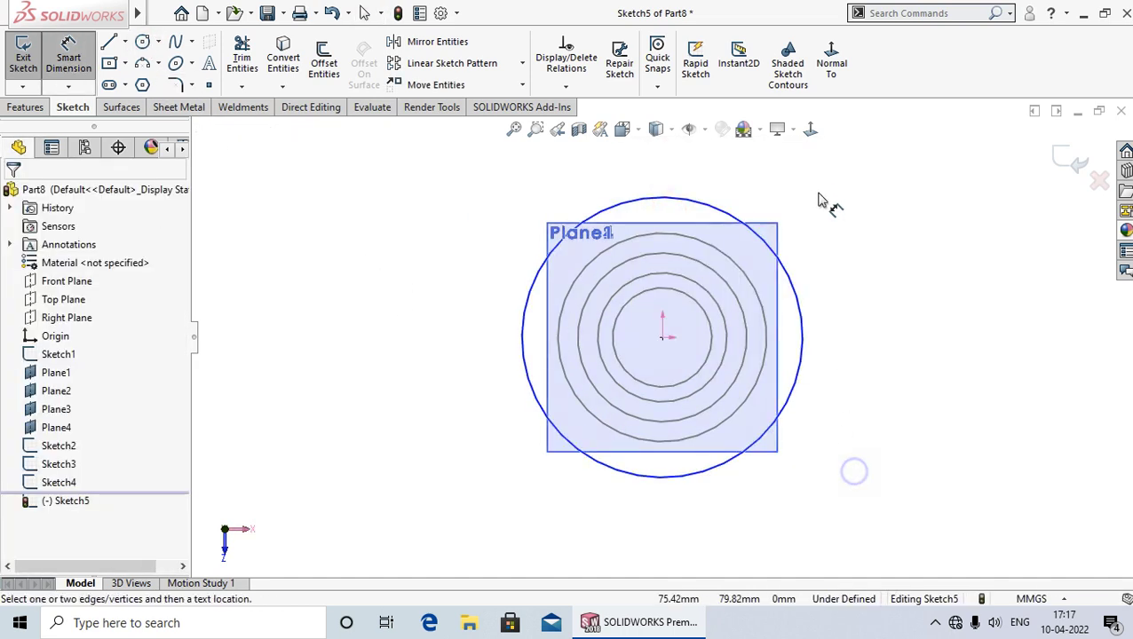
left_click(799, 373)
left_click(879, 372)
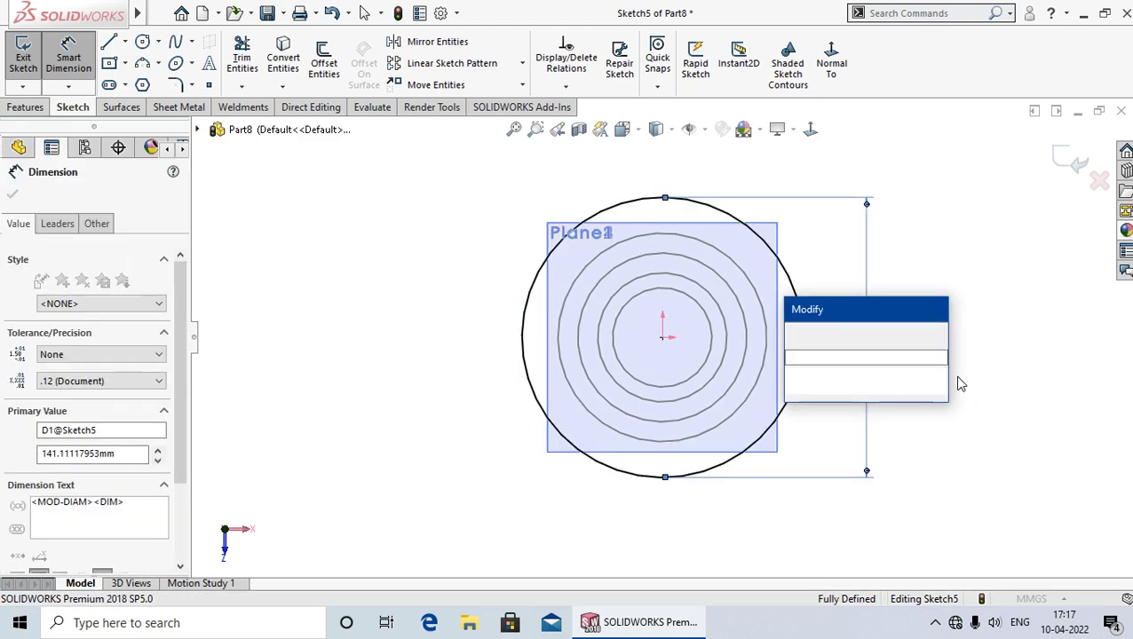
type("120")
key("Return")
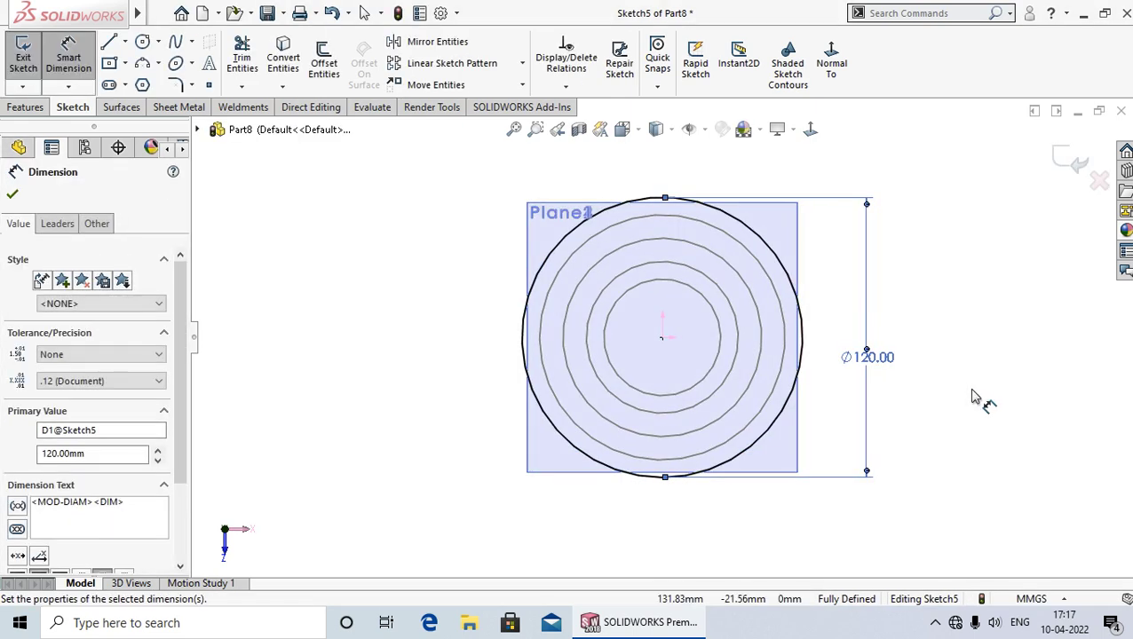
left_click(968, 424)
key("Escape")
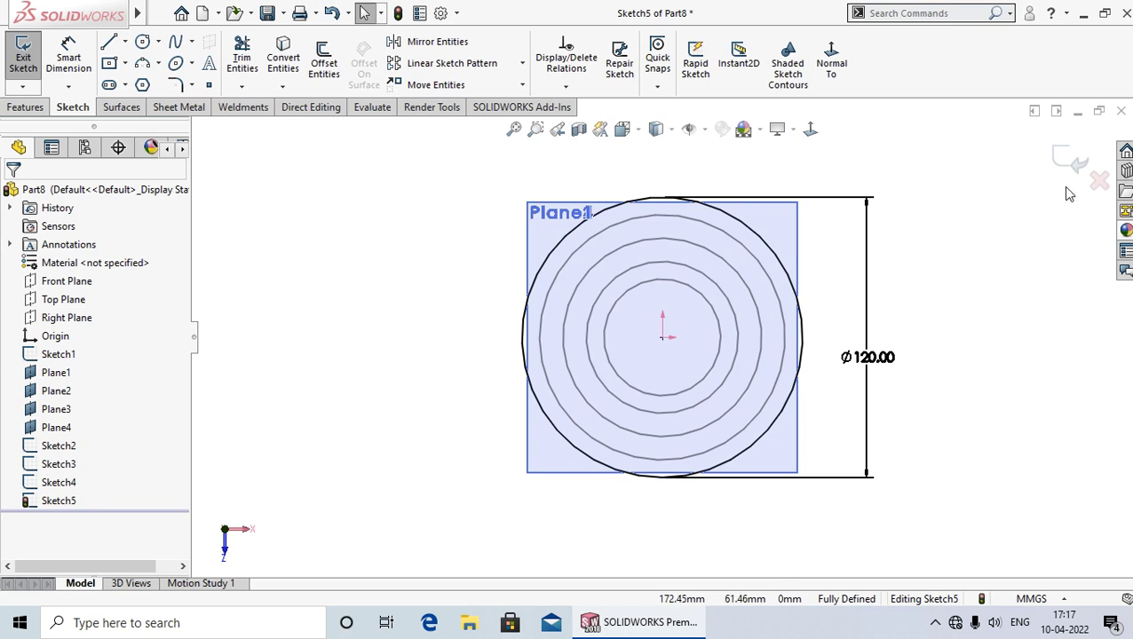
left_click(1068, 158)
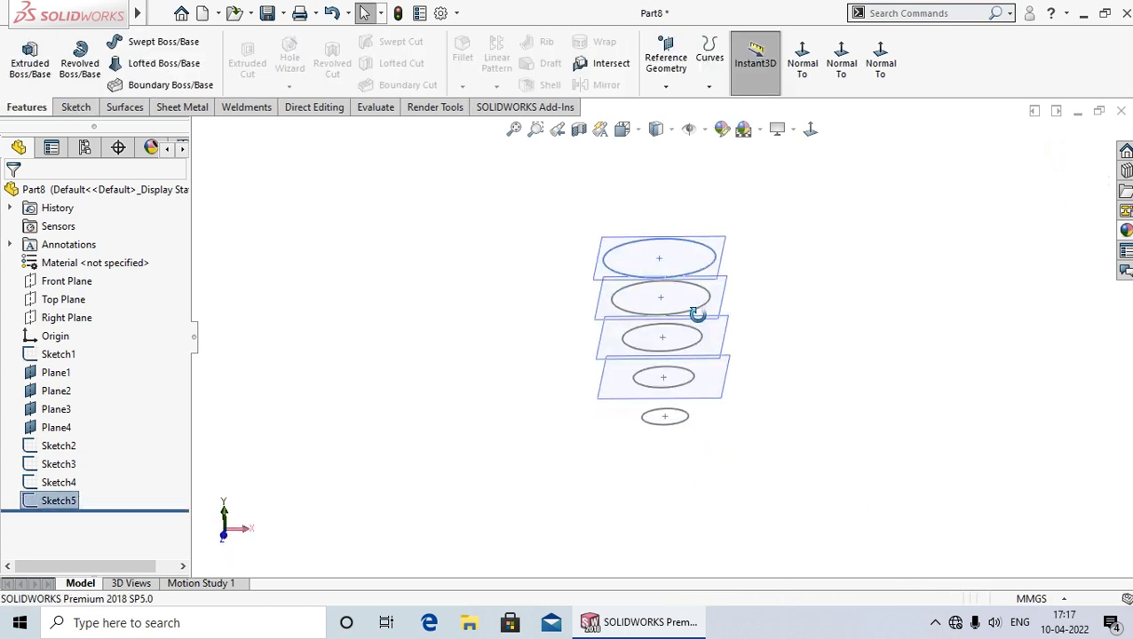
Zoom in on the stacked circles, clear the selection, and launch Lofted Boss/Base.
scroll(690, 346, "down", 2)
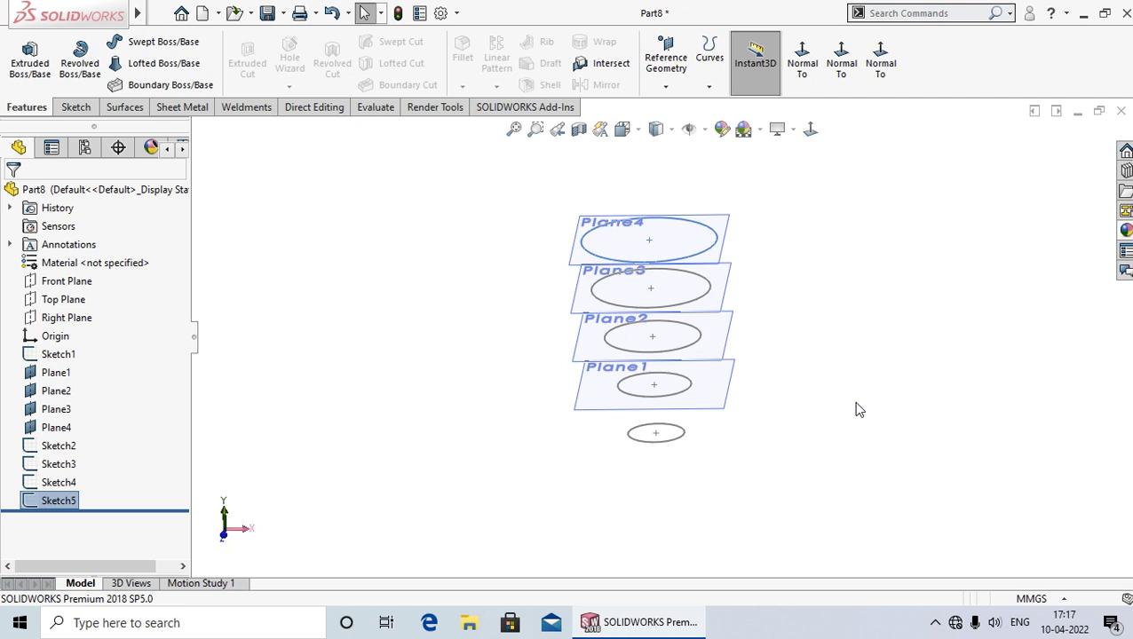
scroll(725, 273, "down", 1)
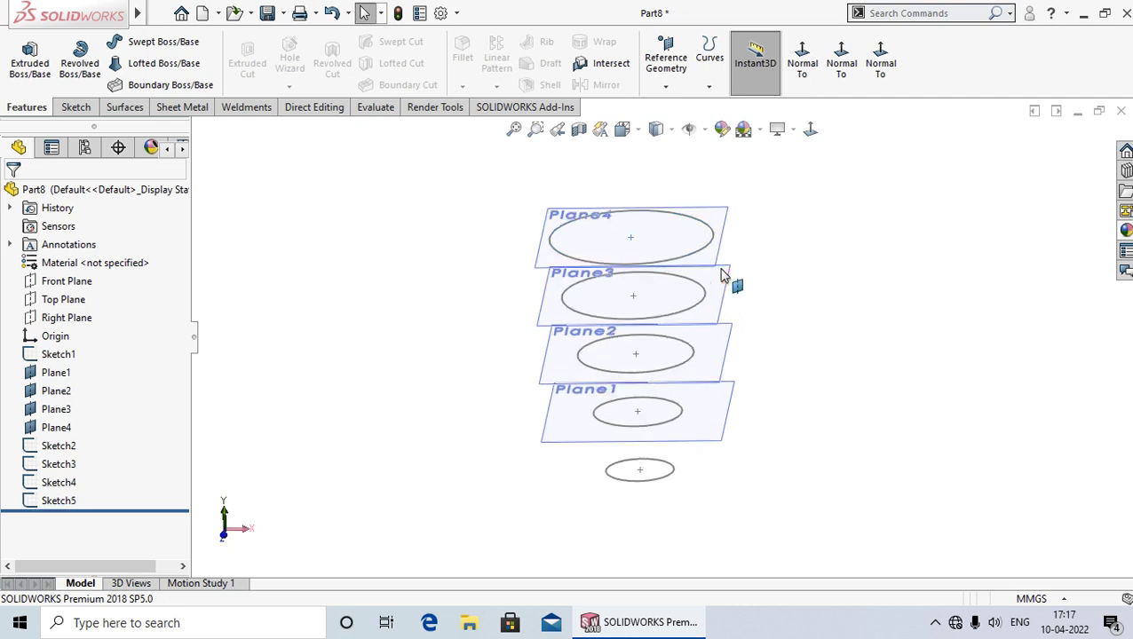
scroll(725, 273, "down", 1)
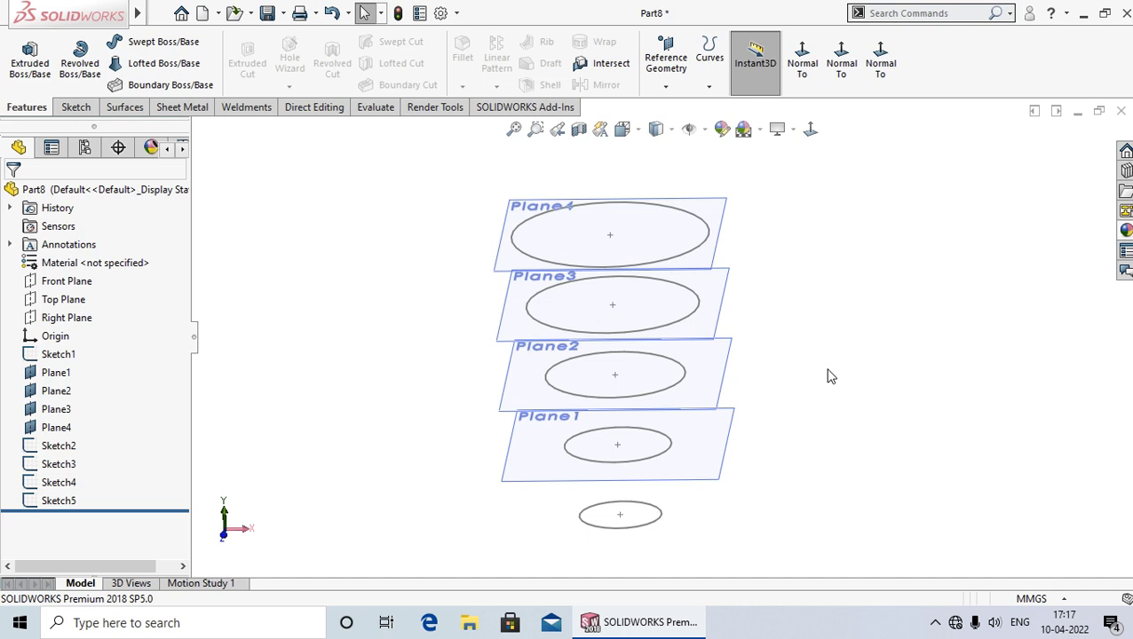
left_click(286, 405)
left_click(168, 66)
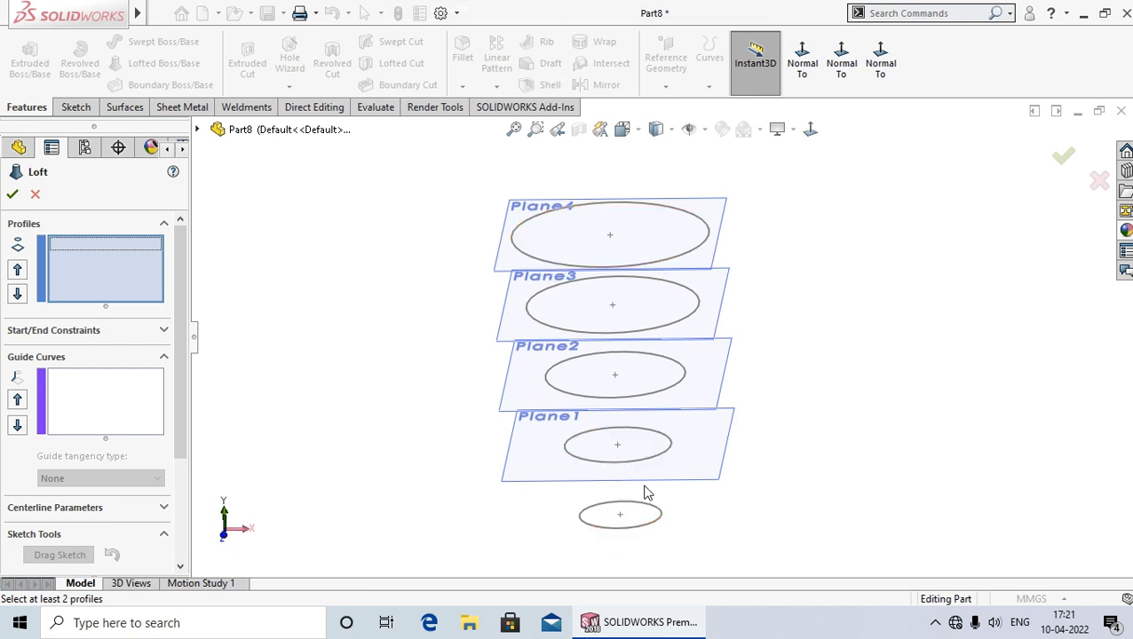
Orbit to an isometric-like angle and pick the 120 mm Sketch5 circle as the first profile.
mouse_move(808, 542)
middle_mouse_down()
mouse_move(804, 504)
mouse_move(674, 235)
mouse_move(735, 280)
mouse_move(636, 283)
middle_mouse_up()
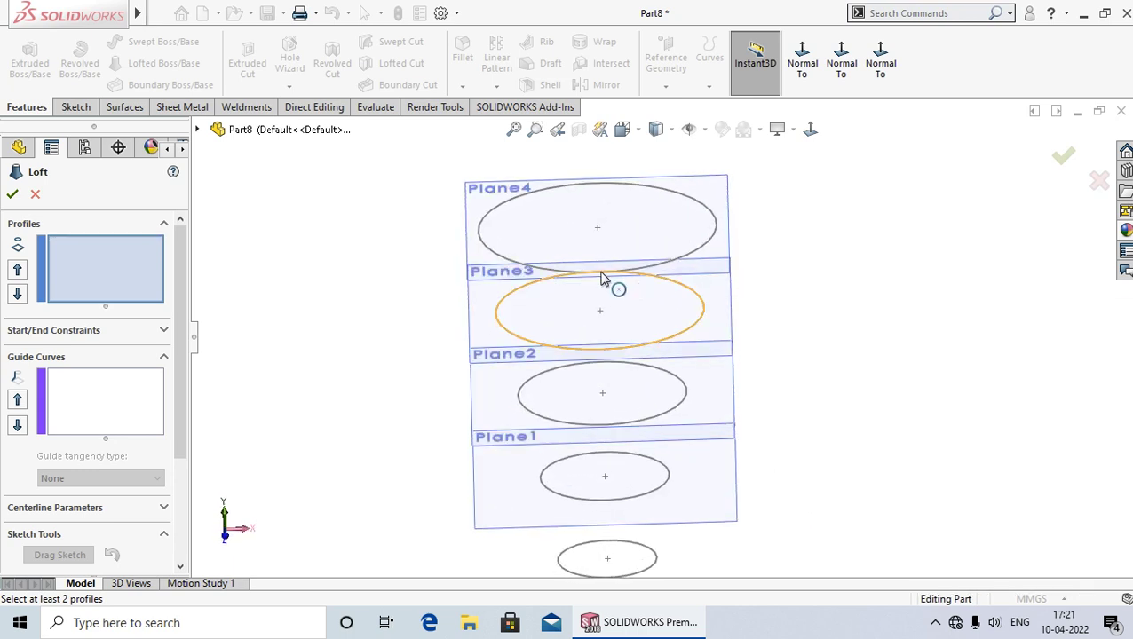
middle_click_drag(549, 260, 585, 264)
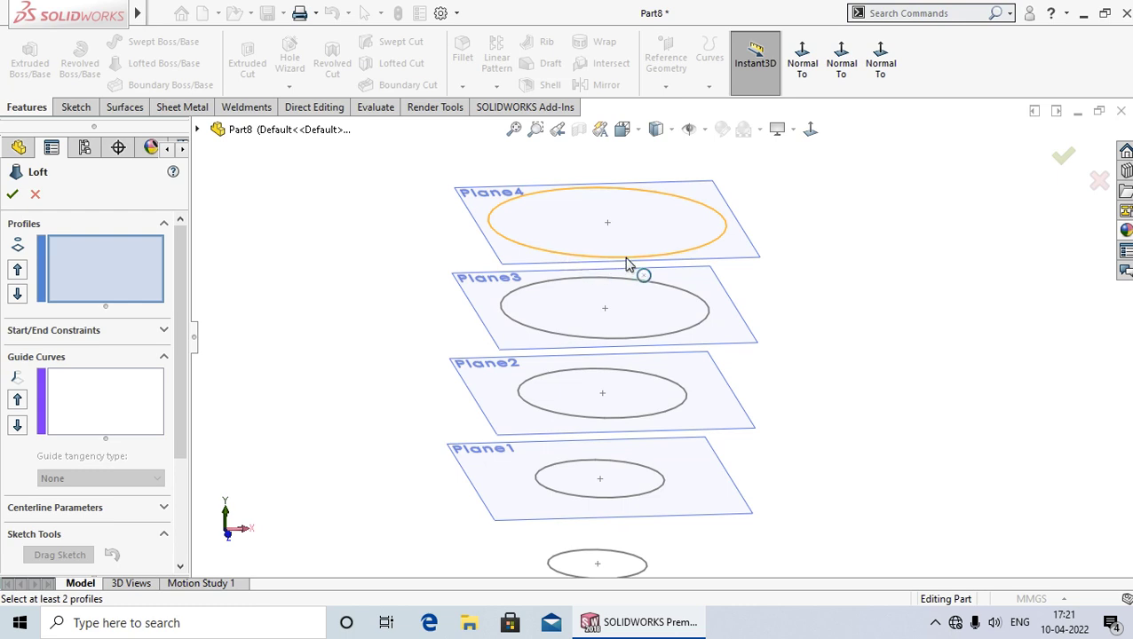
left_click(627, 260)
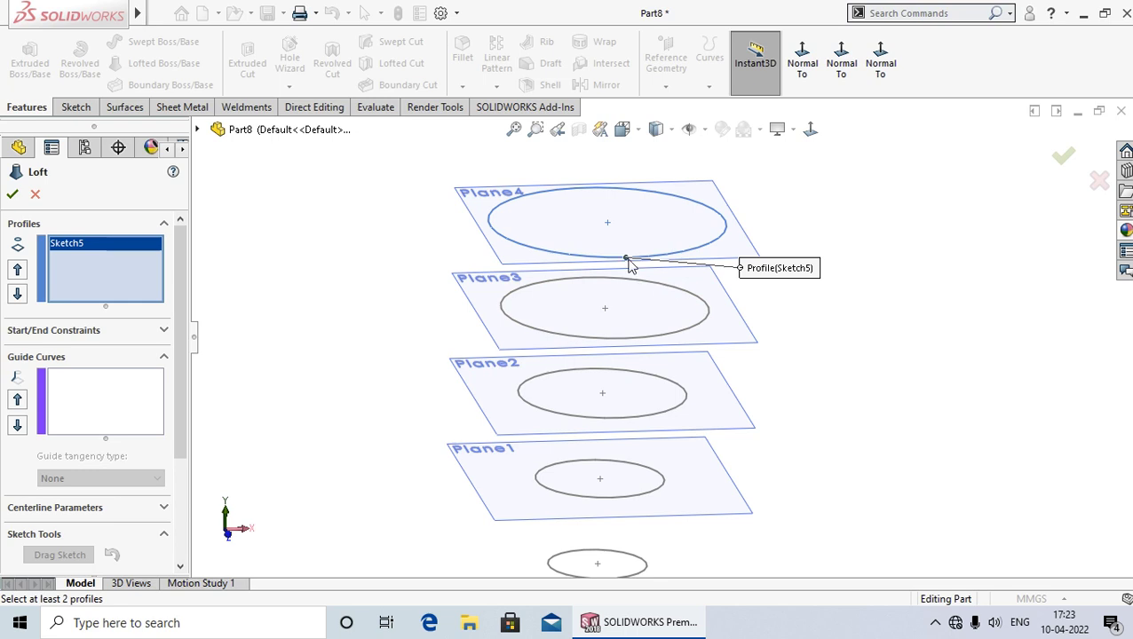
scroll(629, 266, "down", 1)
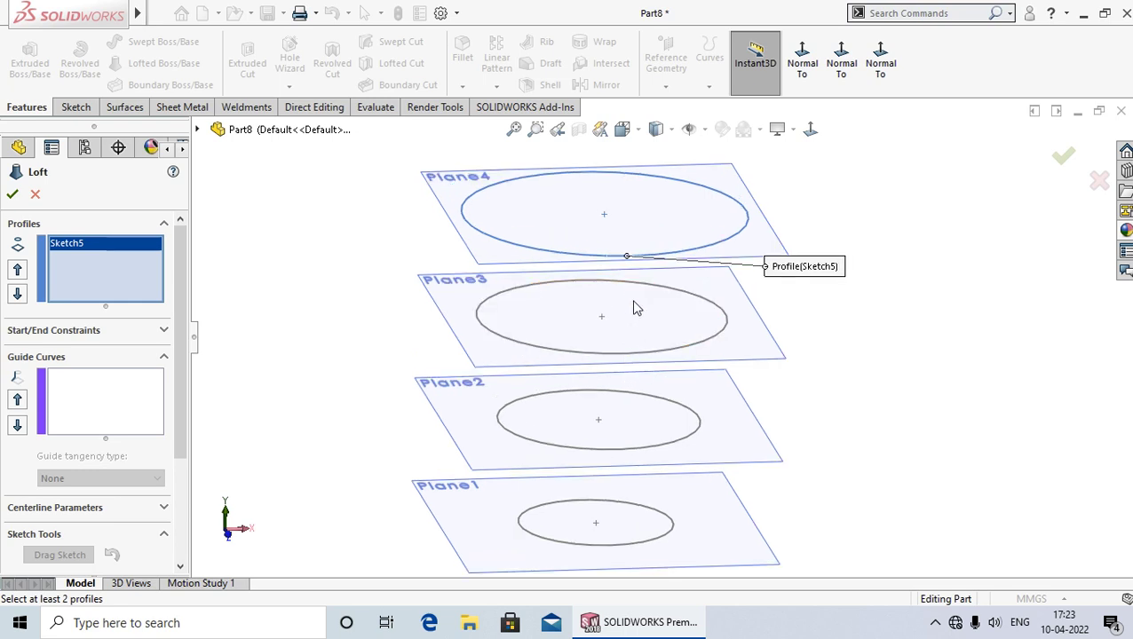
Add Sketch4, Sketch3, Sketch2 and Sketch1 circles as loft profiles, top to bottom.
left_click(623, 355)
scroll(624, 417, "up", 3)
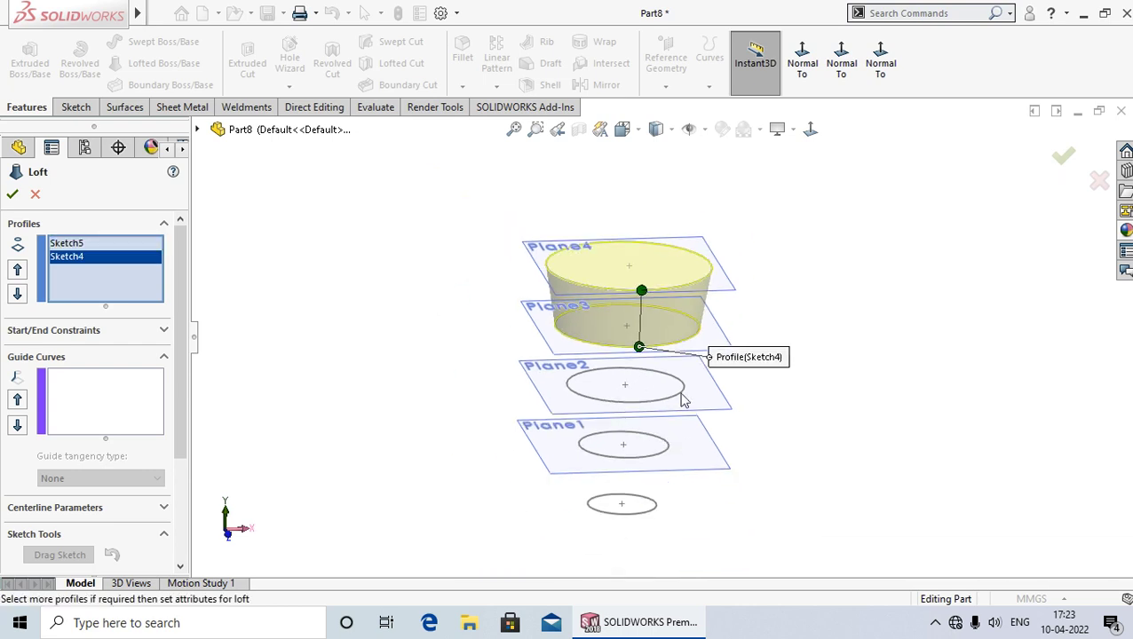
scroll(613, 408, "down", 3)
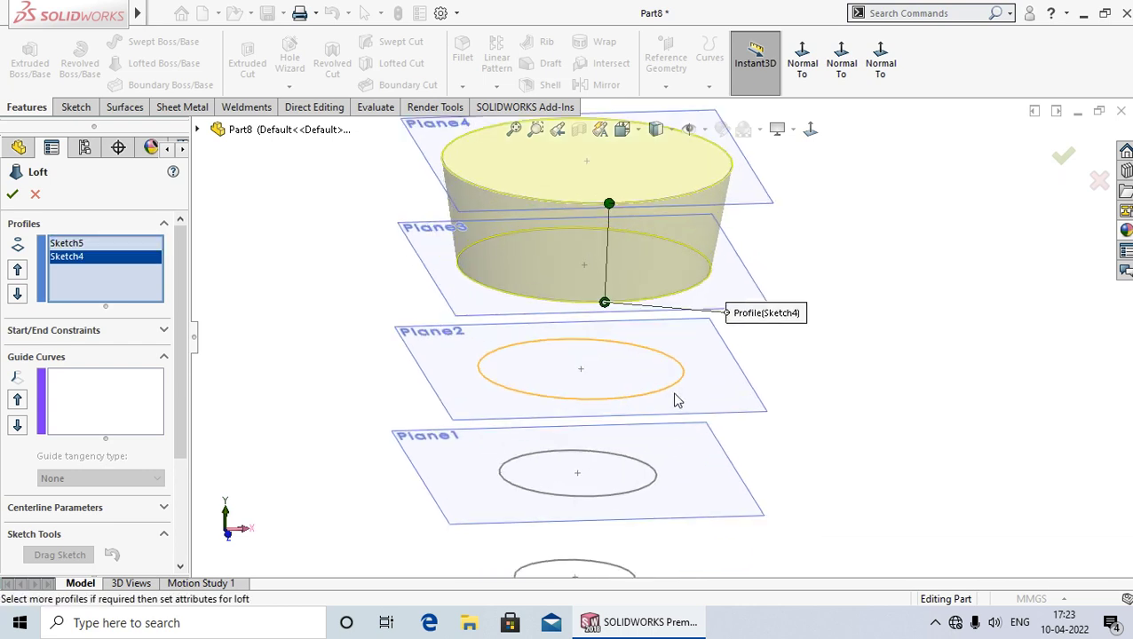
left_click(603, 399)
scroll(621, 435, "up", 2)
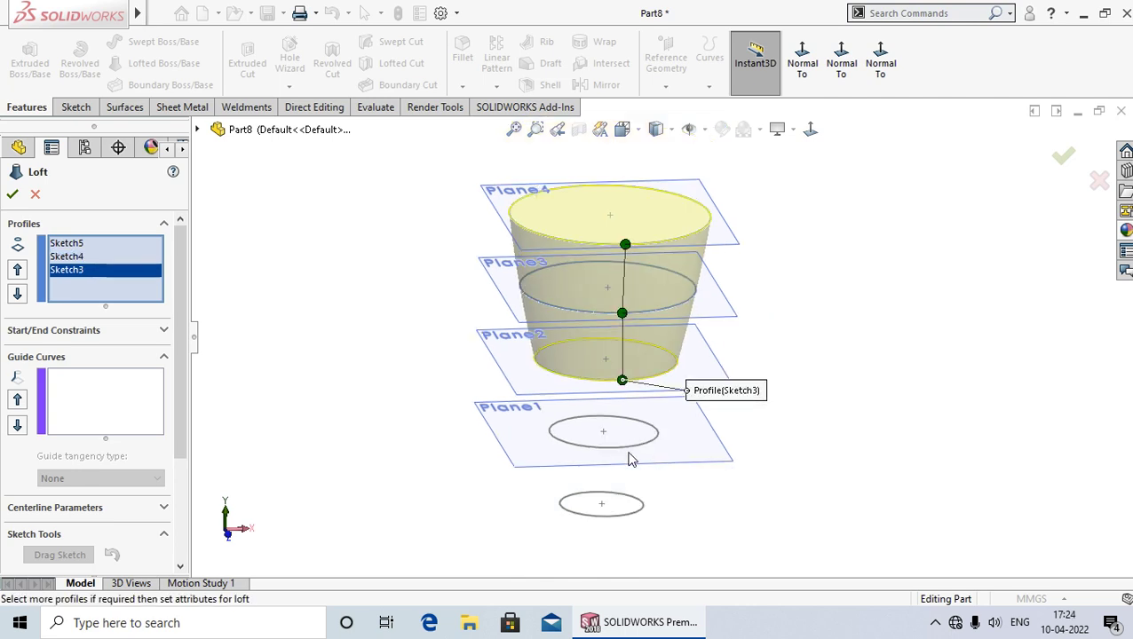
scroll(626, 456, "down", 2)
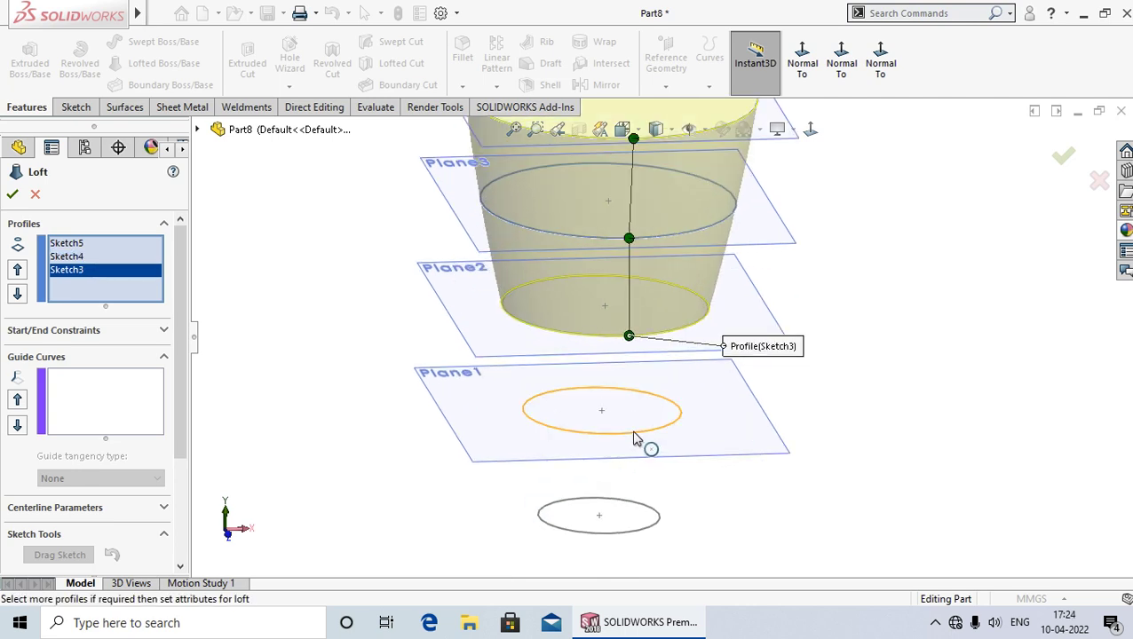
left_click(632, 434)
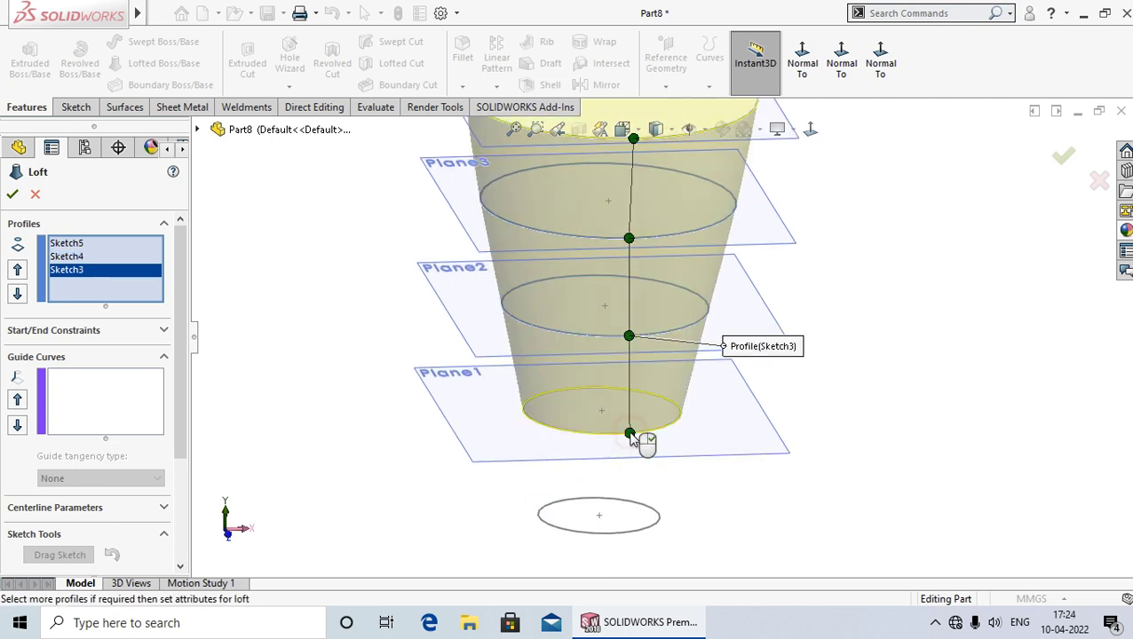
left_click(631, 533)
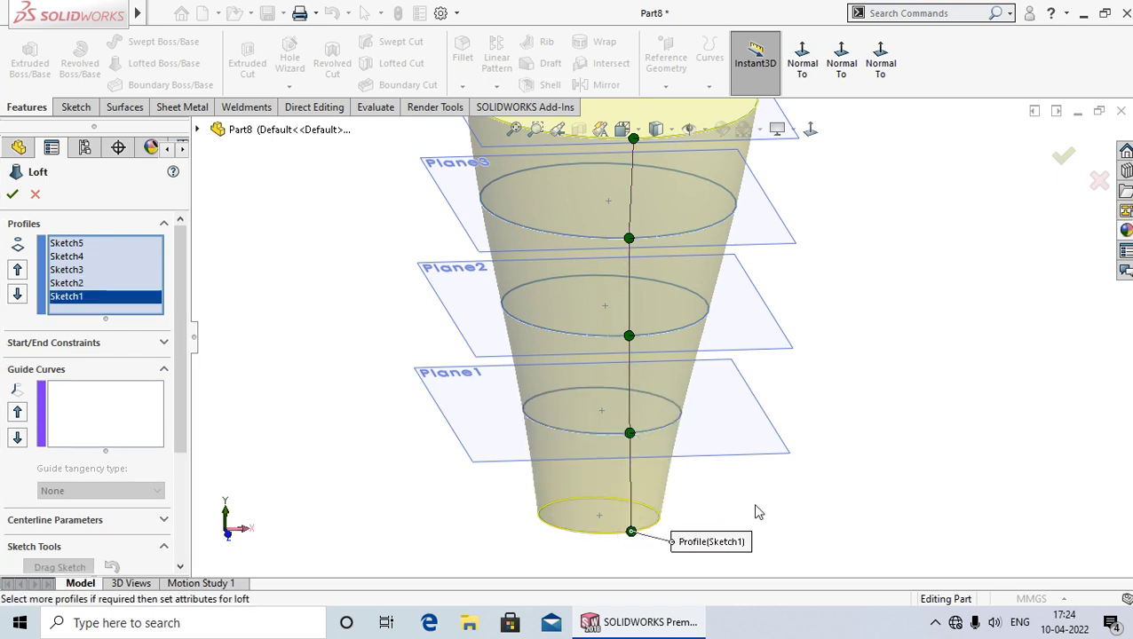
Zoom to fit the loft preview and accept it to create Loft1.
key("f")
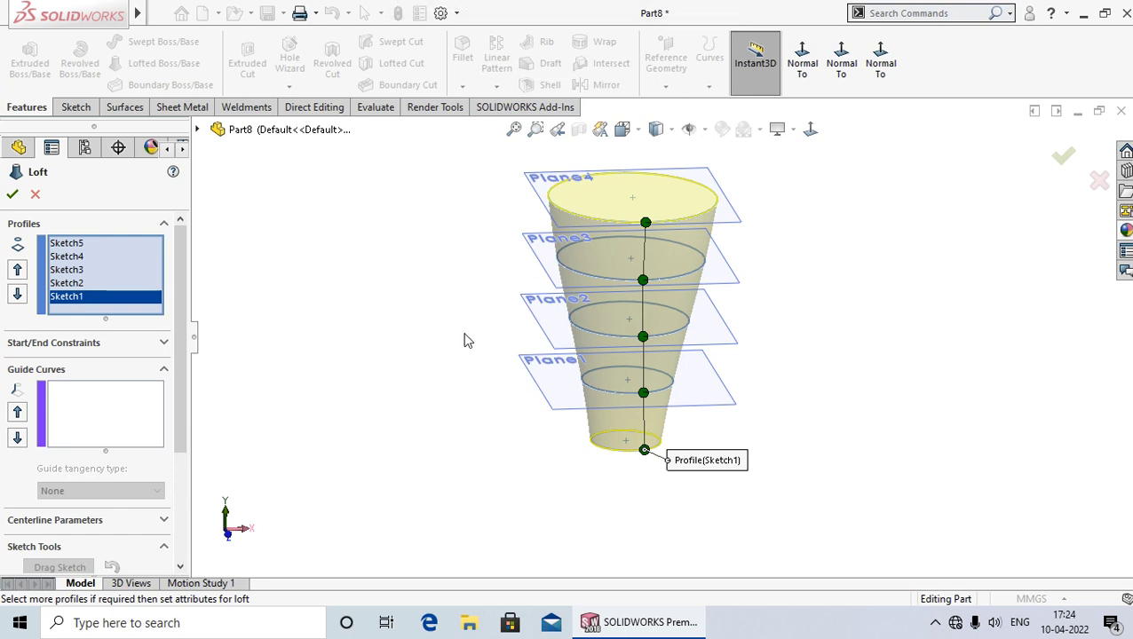
scroll(654, 304, "up", 2)
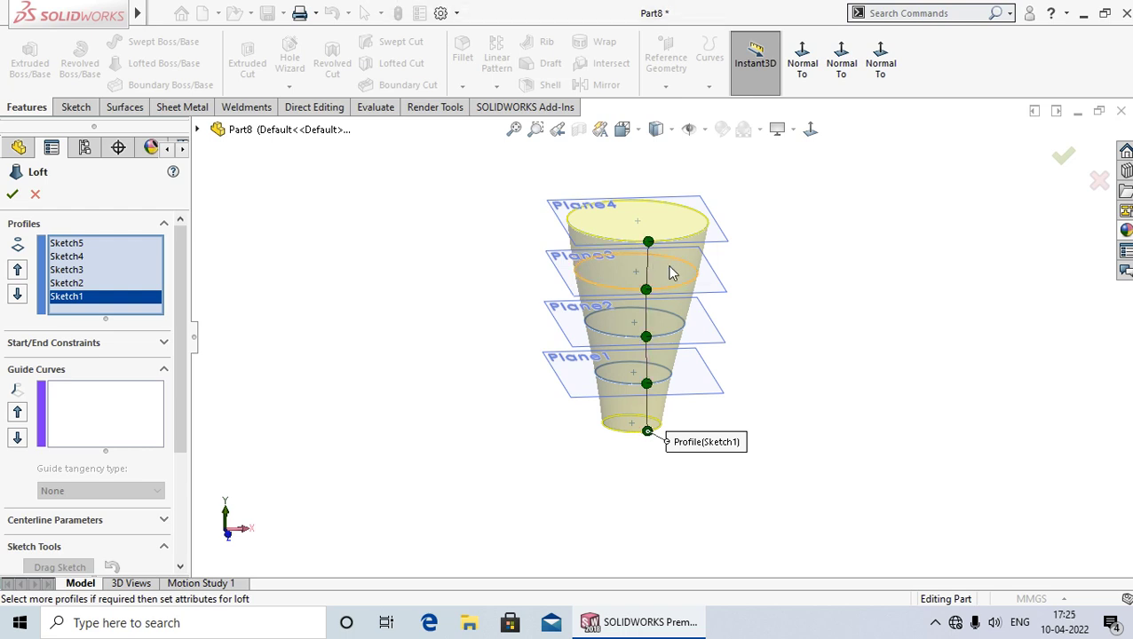
scroll(646, 289, "down", 2)
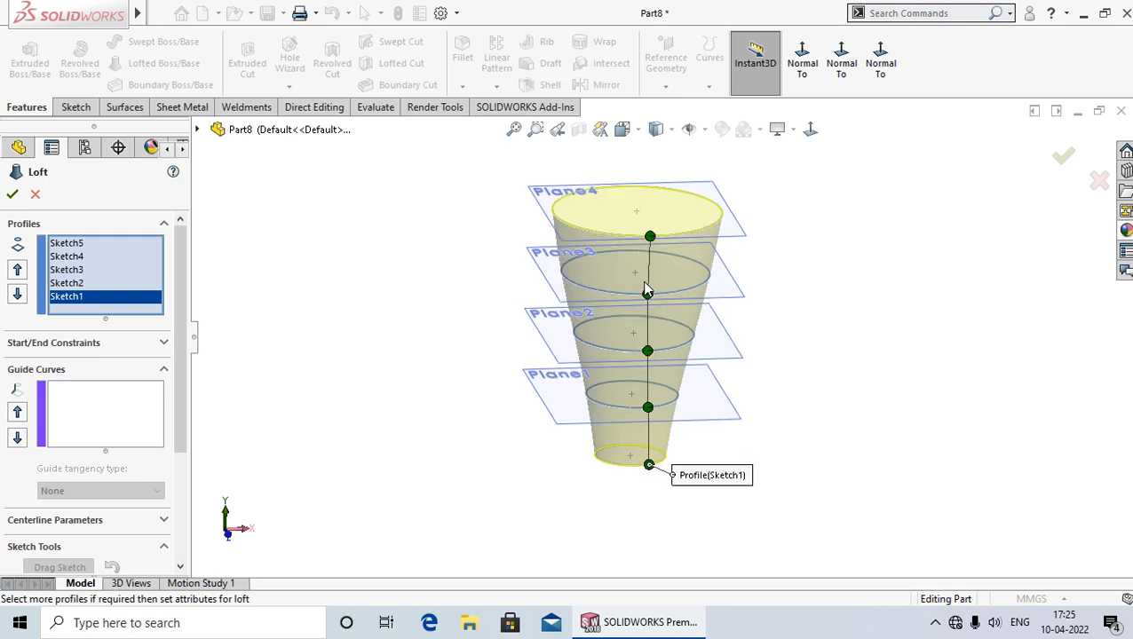
left_click(14, 195)
Orbit and zoom around the existing tapered loft to inspect it.
middle_click_drag(387, 422, 733, 291)
mouse_move(796, 379)
middle_mouse_down()
mouse_move(773, 463)
mouse_move(797, 316)
mouse_move(805, 435)
mouse_move(814, 412)
mouse_move(670, 235)
middle_mouse_up()
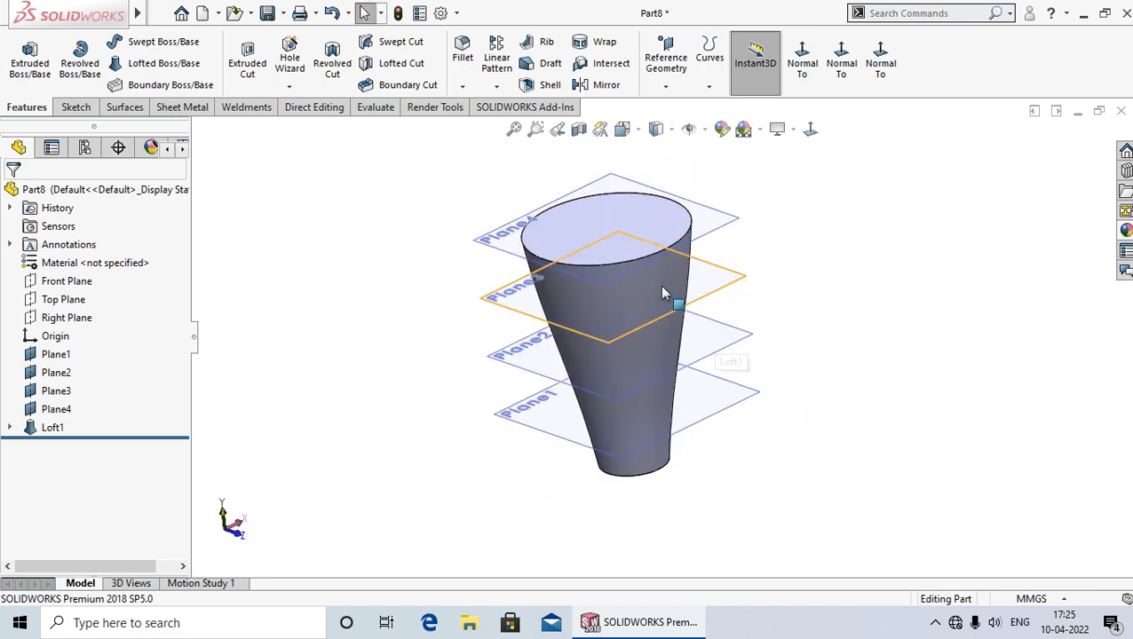
scroll(785, 355, "down", 1)
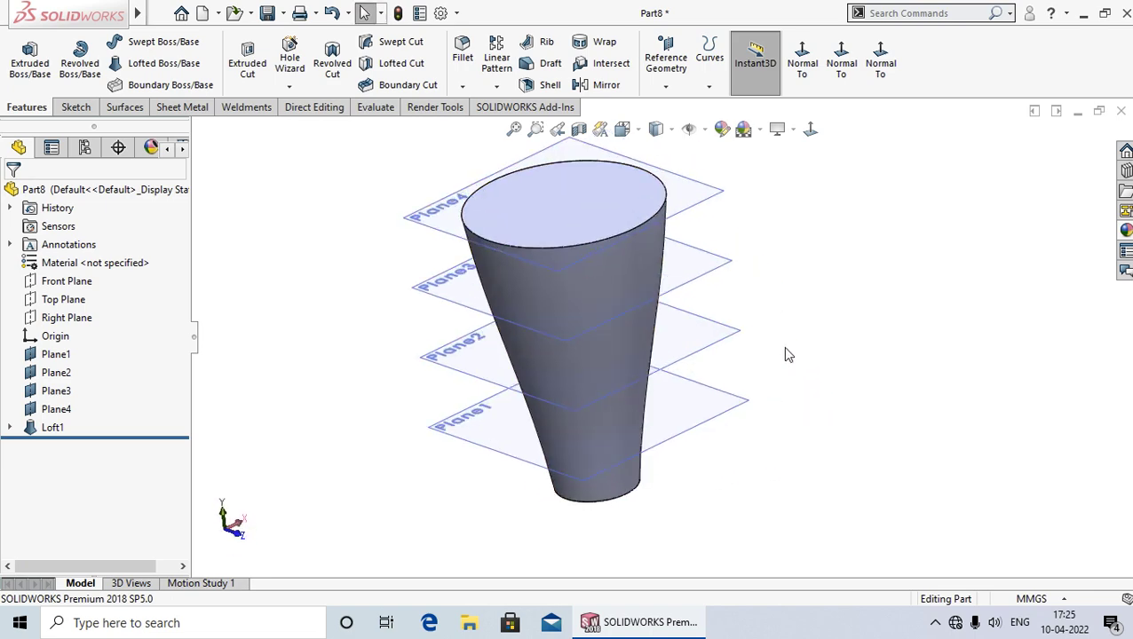
scroll(786, 356, "up", 1)
middle_click_drag(797, 372, 872, 446)
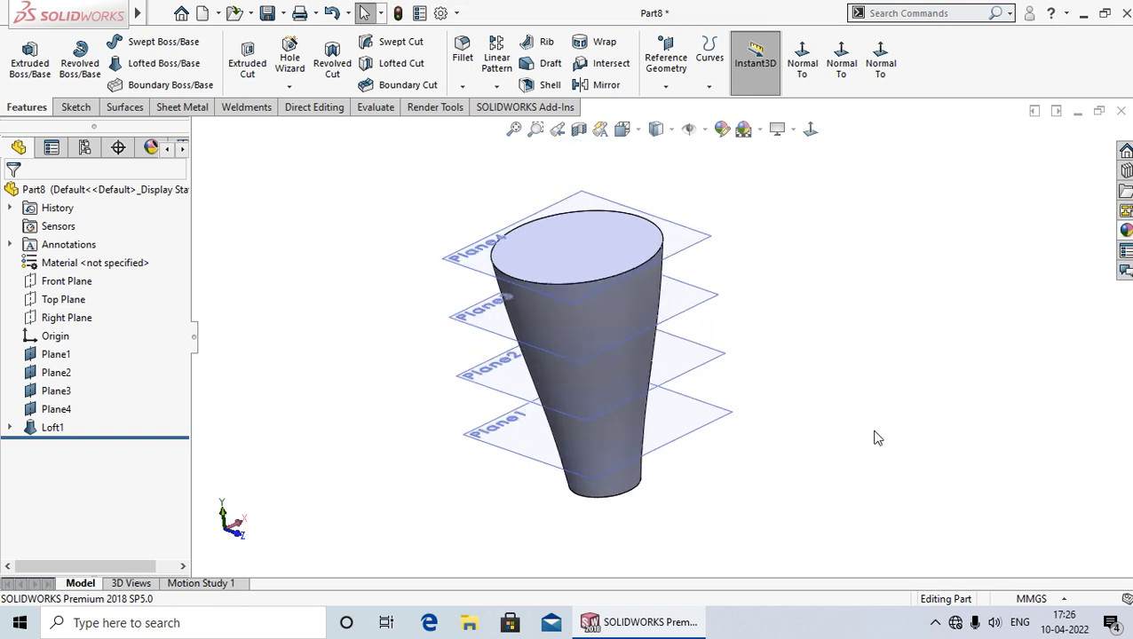
scroll(754, 395, "up", 1)
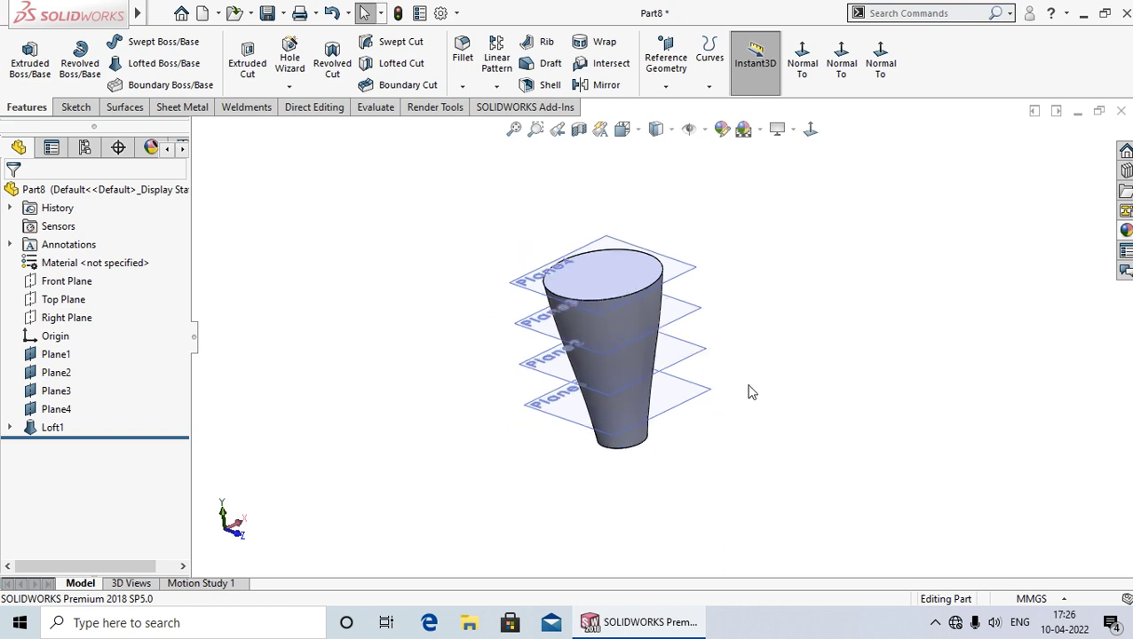
scroll(630, 317, "down", 1)
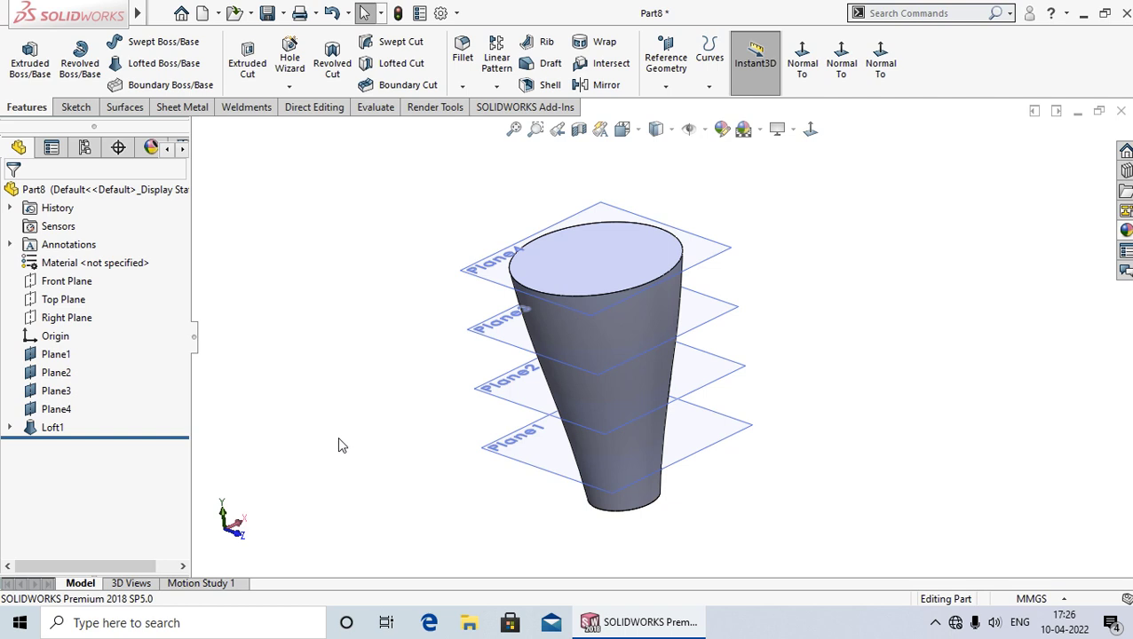
Delete Loft1, keeping the five circle sketches, and begin a new lofted boss.
right_click(62, 430)
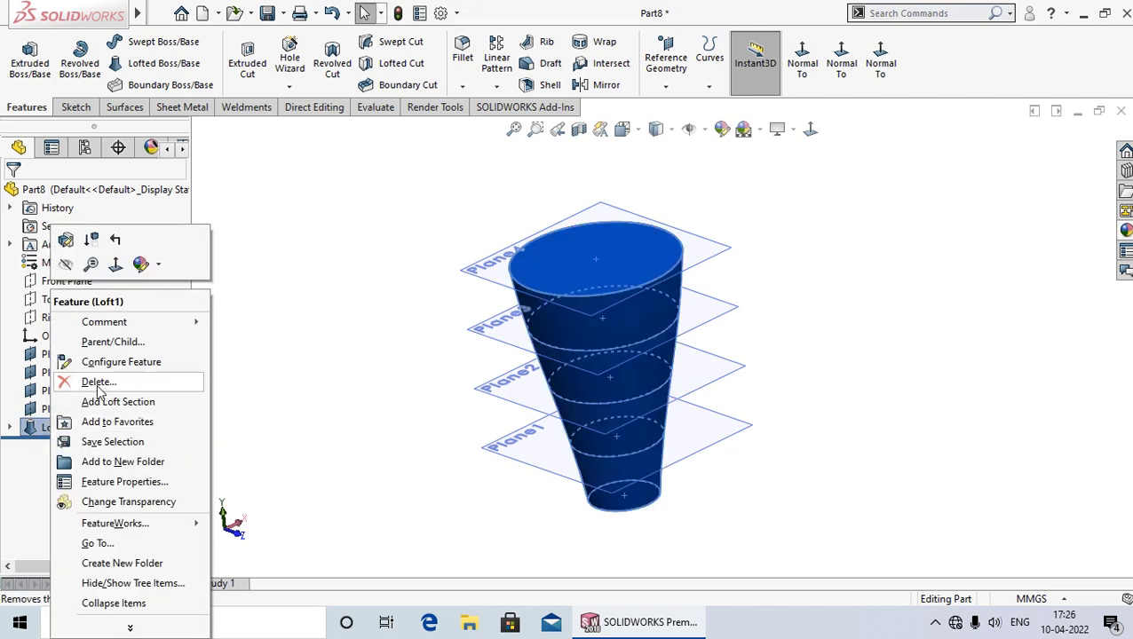
left_click(88, 383)
left_click(672, 229)
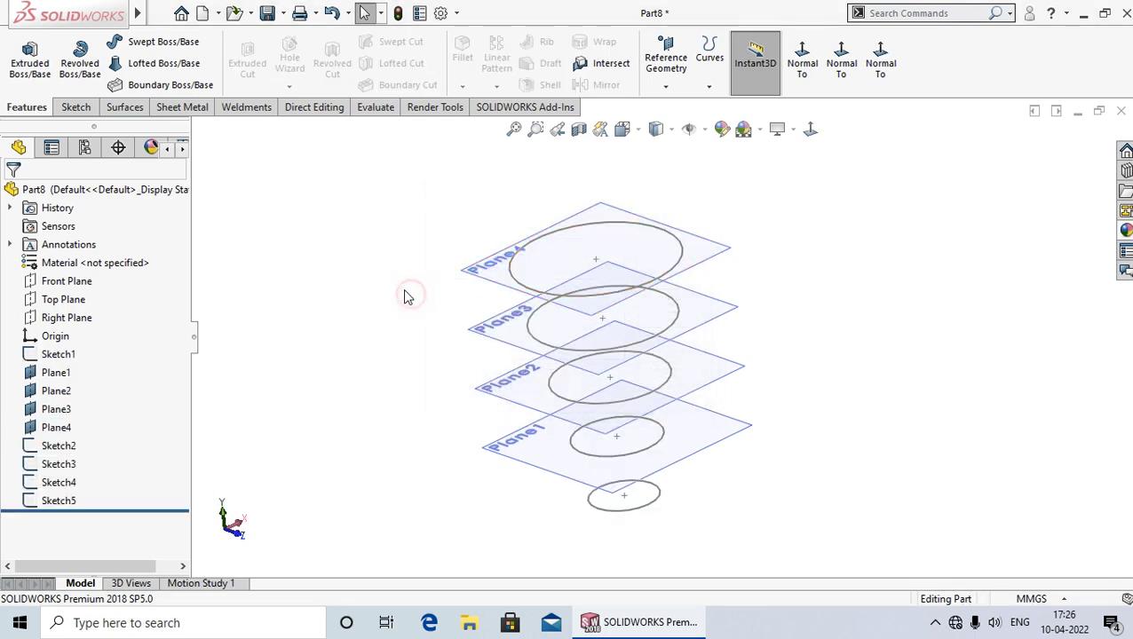
left_click(164, 64)
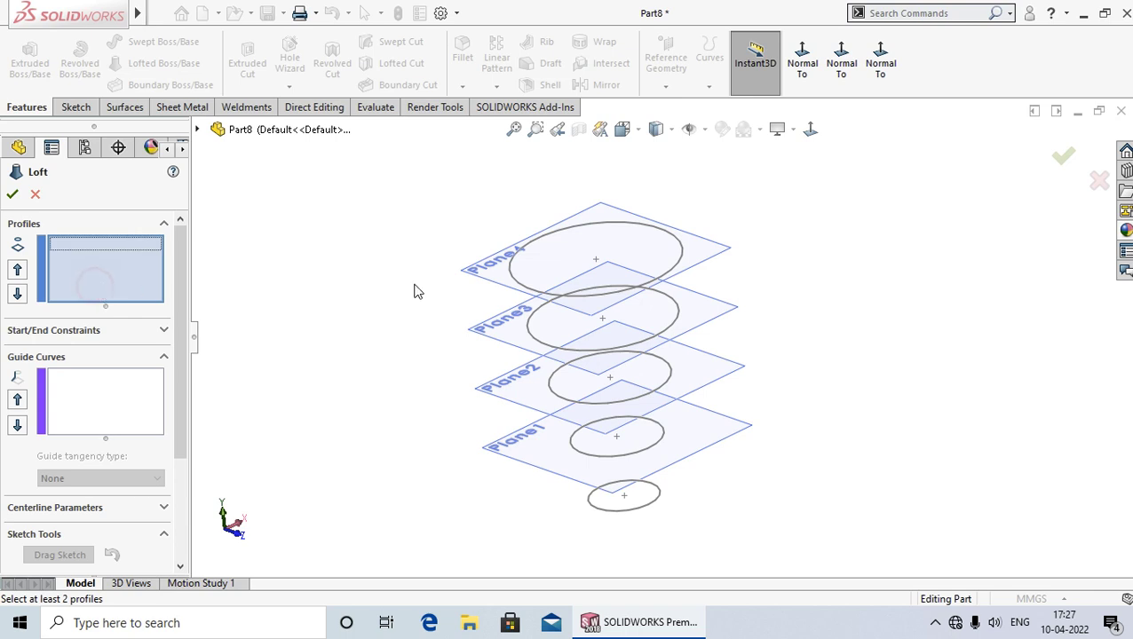
Pick the circles Sketch5, Sketch4, Sketch3, Sketch2 and Sketch1, top to bottom, as loft profiles.
left_click(612, 298)
scroll(626, 342, "down", 2)
scroll(624, 359, "down", 1)
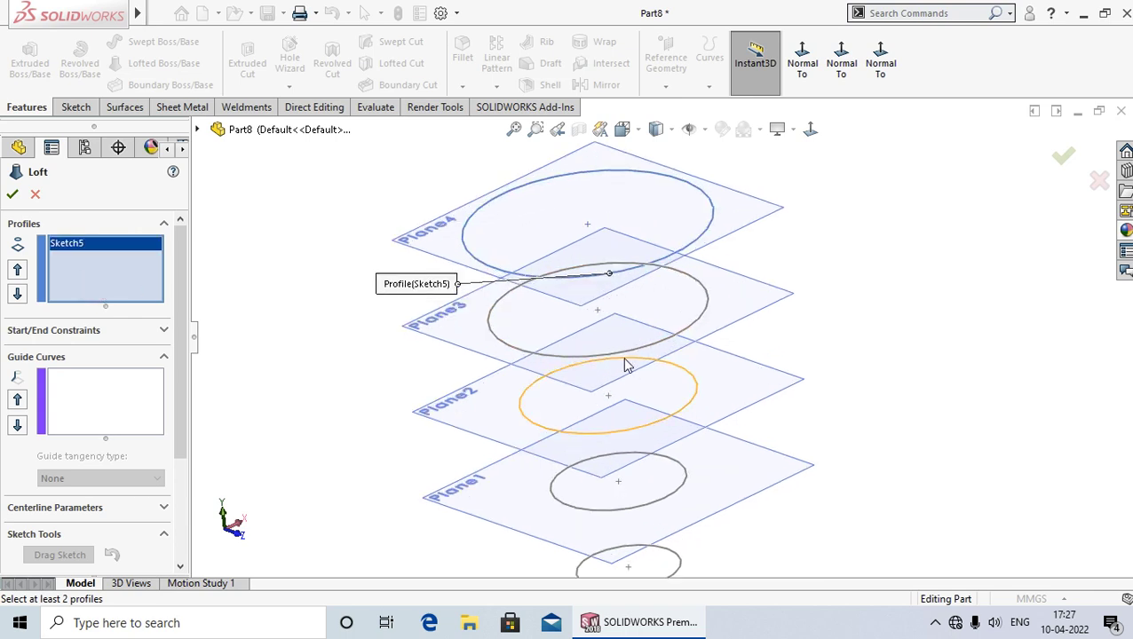
middle_click_drag(834, 463, 856, 390)
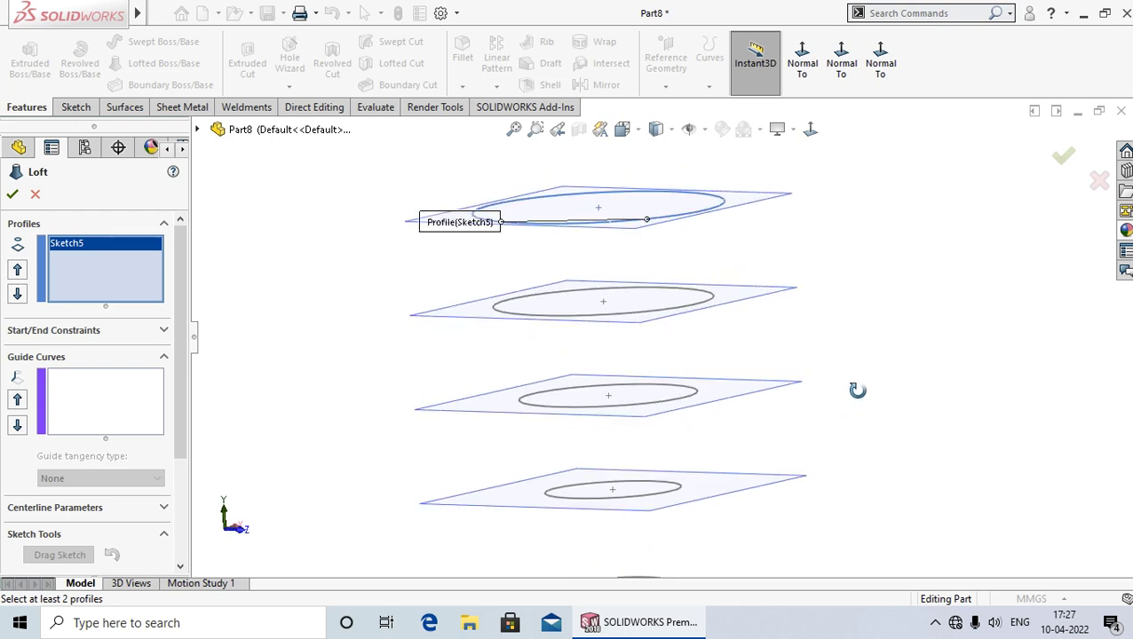
left_click(653, 312)
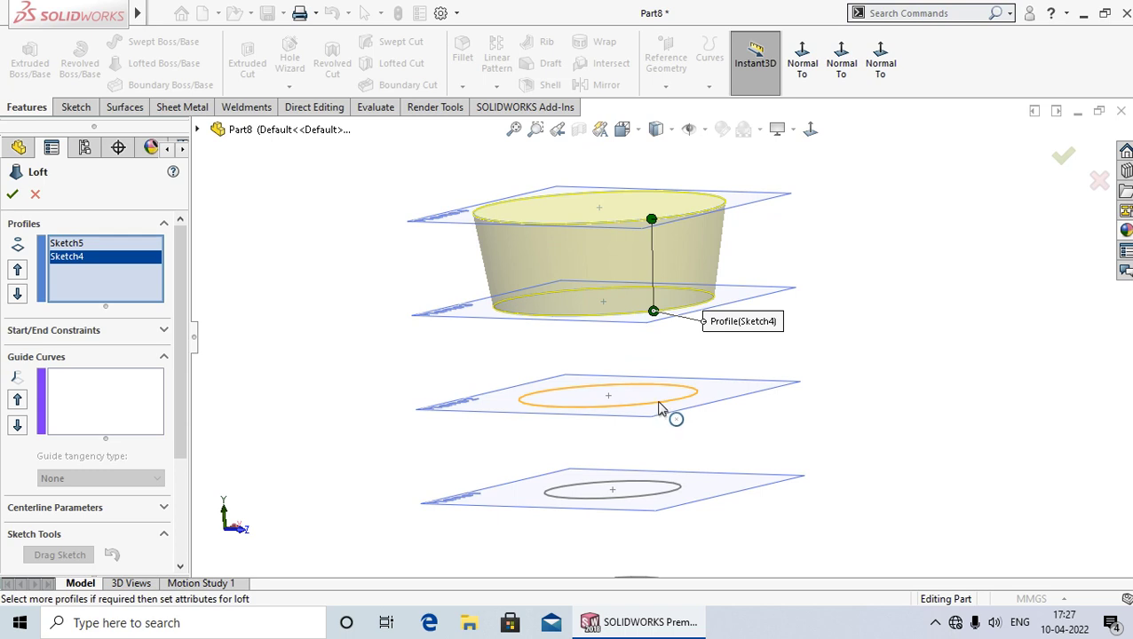
left_click(658, 409)
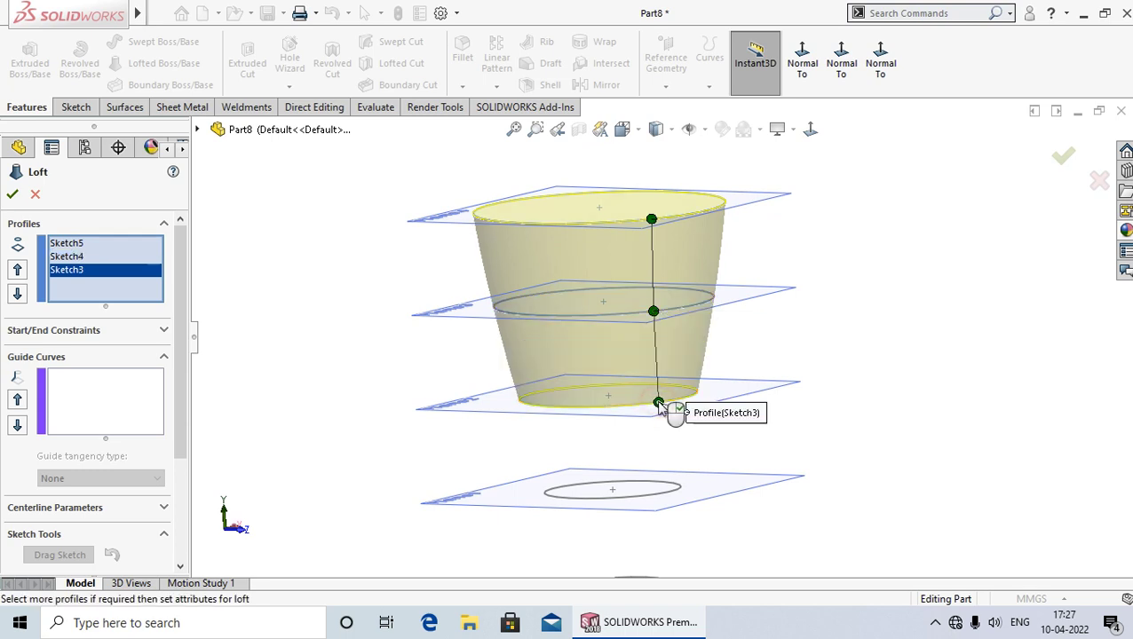
left_click(660, 496)
left_click(660, 494)
scroll(694, 502, "down", 3)
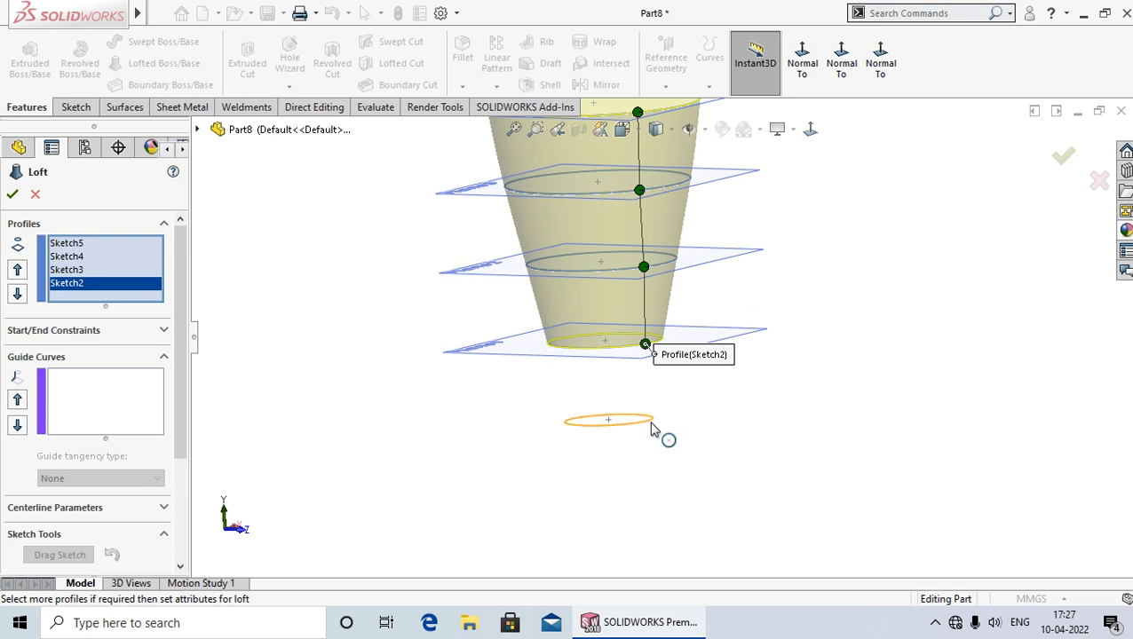
left_click(662, 434)
Adjust the loft connector points and zoom out to see the whole preview.
mouse_move(736, 415)
middle_mouse_down()
mouse_move(708, 384)
mouse_move(716, 436)
mouse_move(619, 356)
mouse_move(641, 419)
middle_mouse_up()
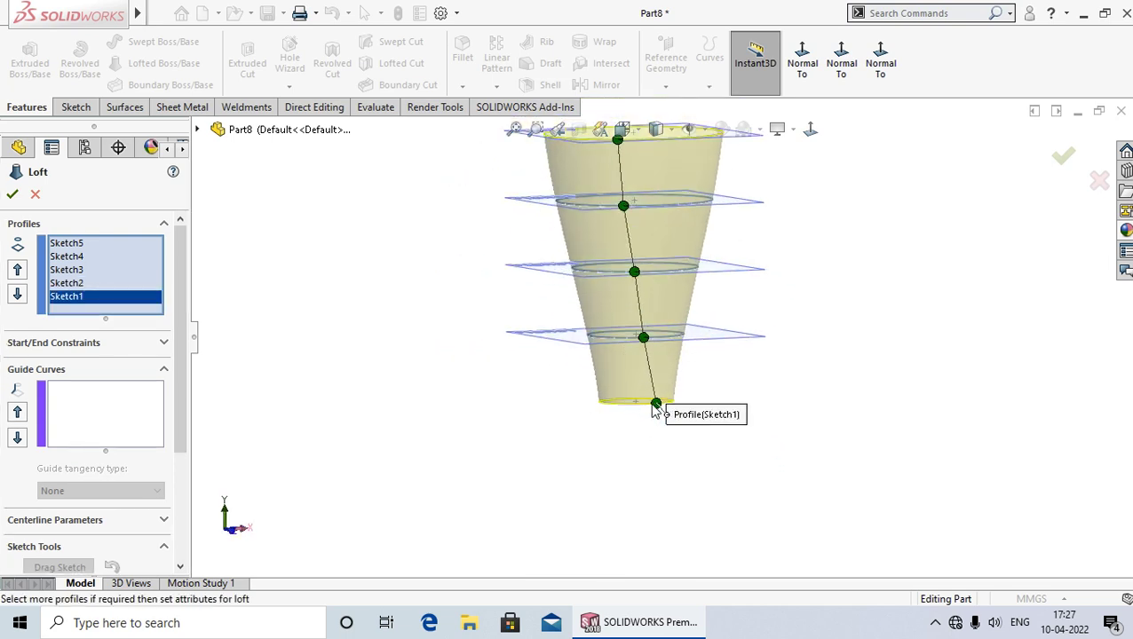
left_click_drag(656, 403, 639, 405)
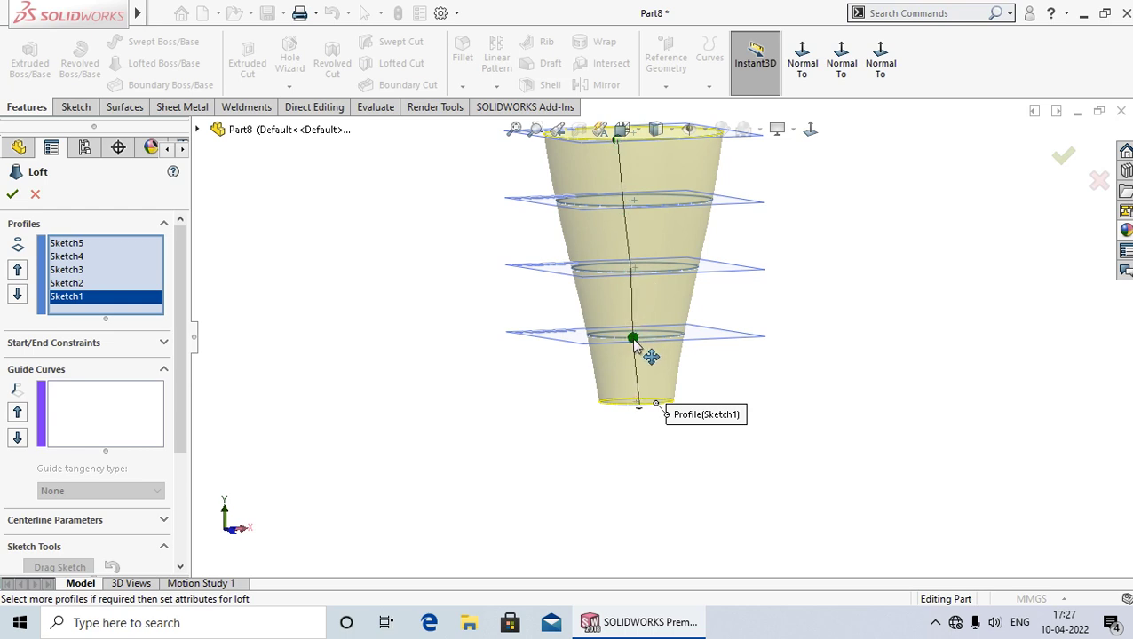
left_click(634, 344)
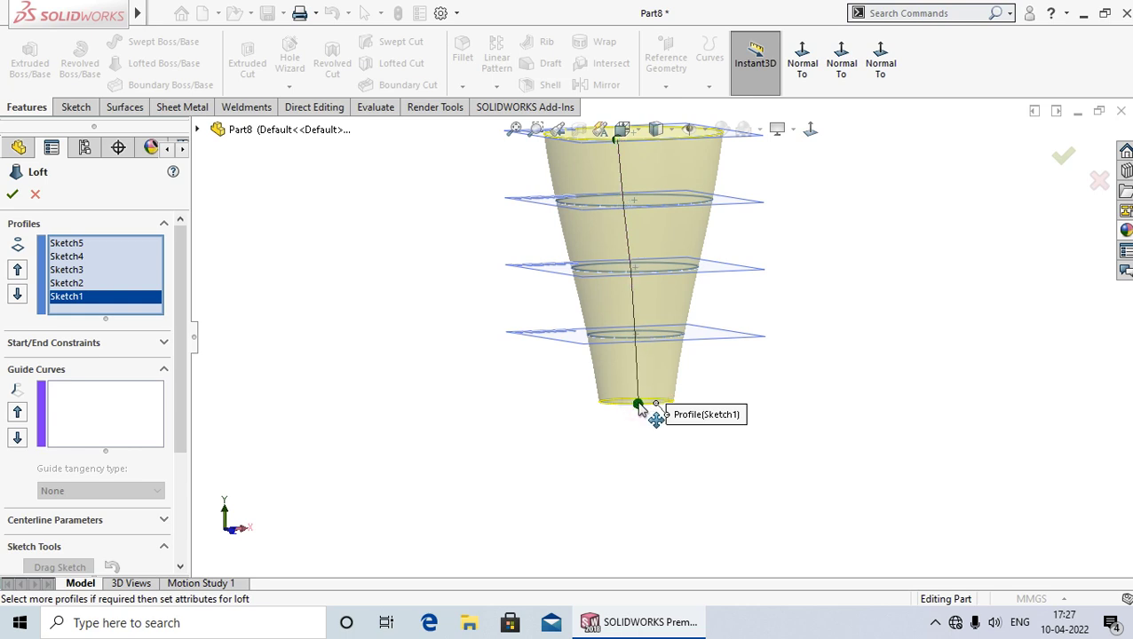
key("z")
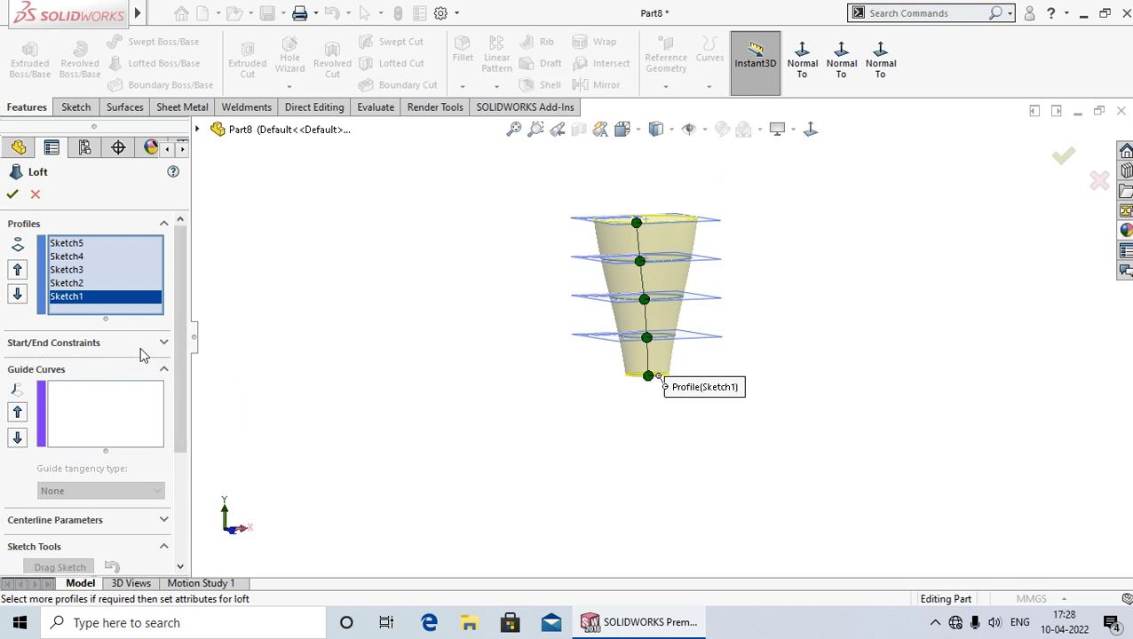
Turn on Thin Feature for the loft with the One-Direction wall type.
left_click(89, 416)
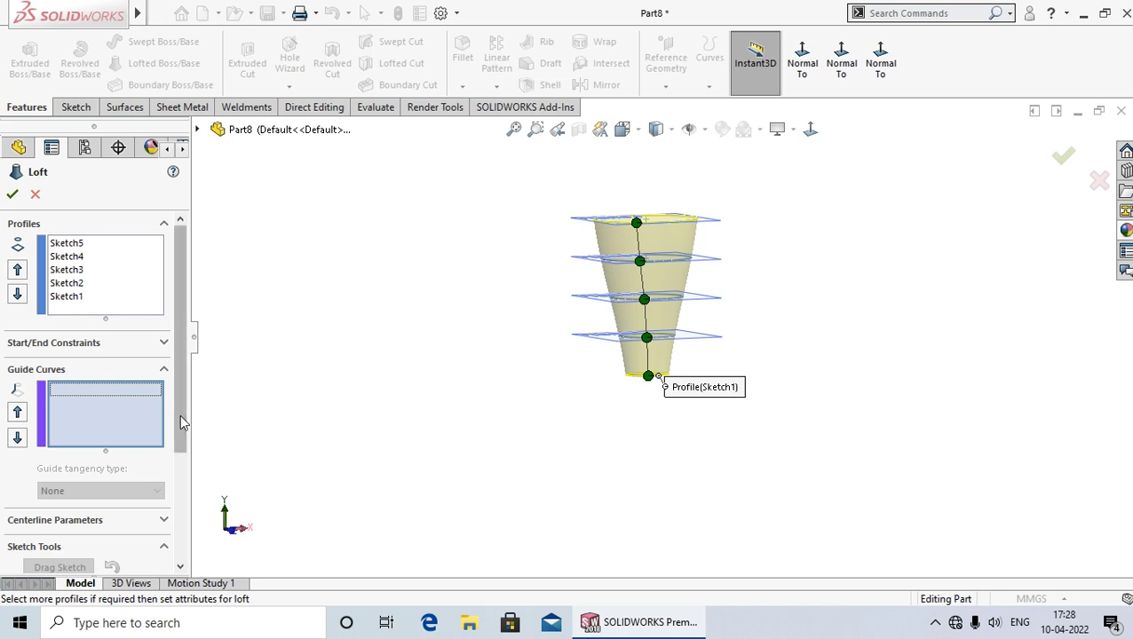
scroll(179, 415, "down", 3)
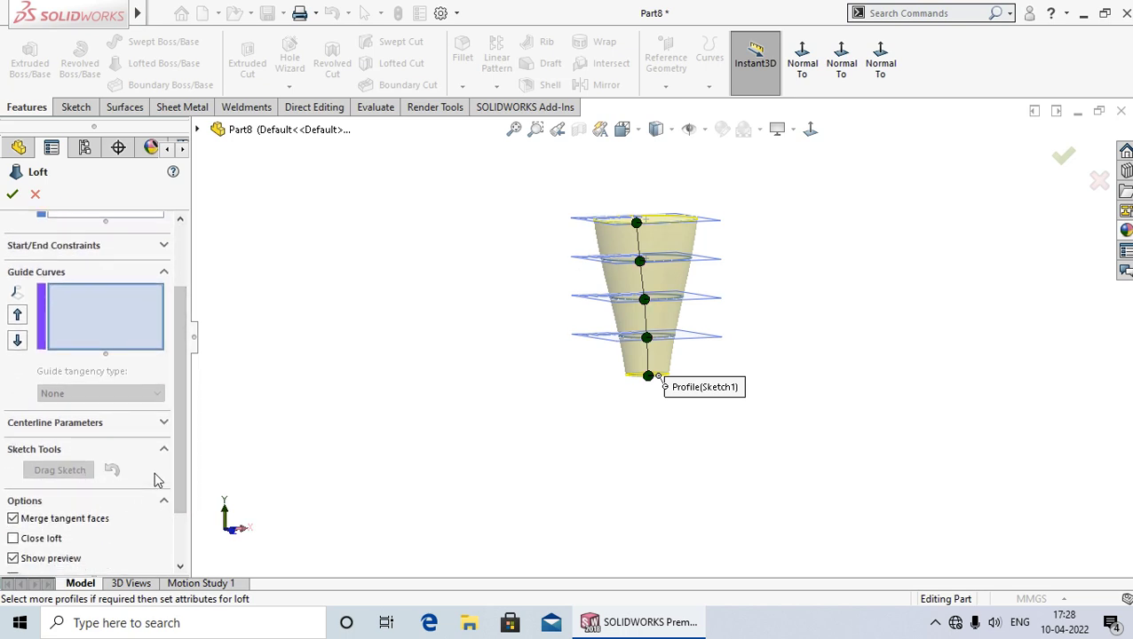
left_click(182, 473)
scroll(182, 474, "down", 2)
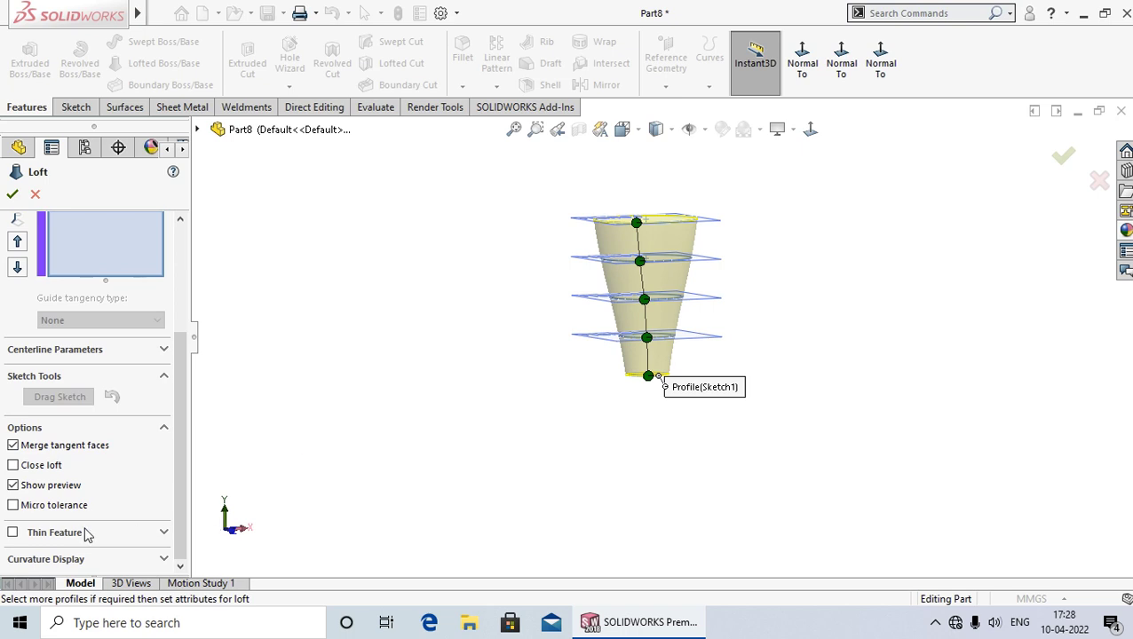
left_click(12, 533)
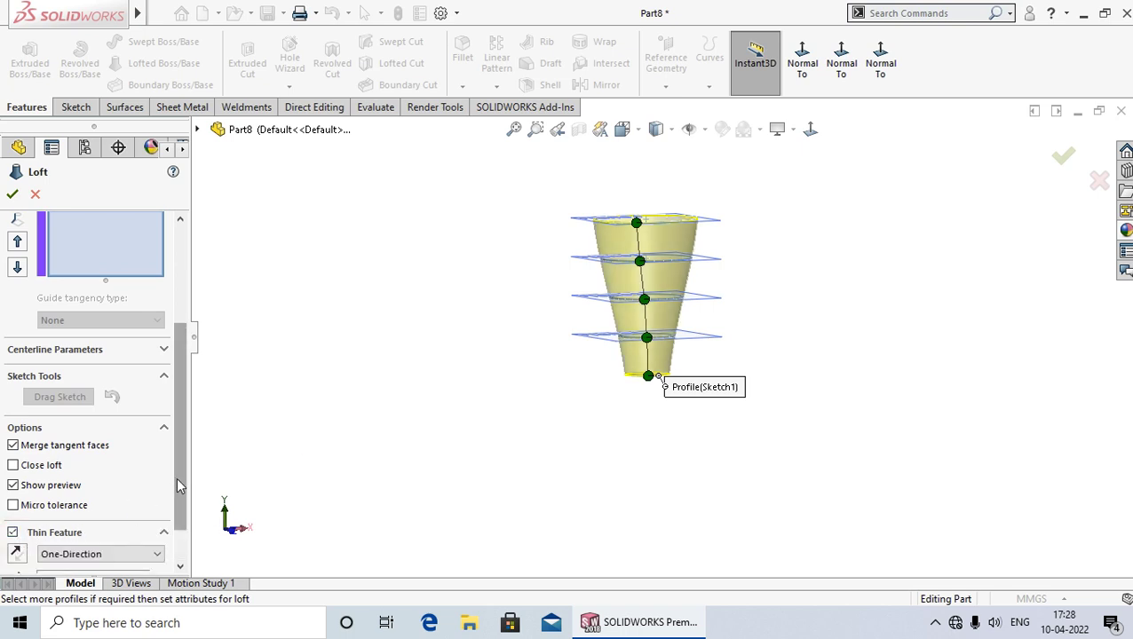
left_click_drag(176, 477, 184, 537)
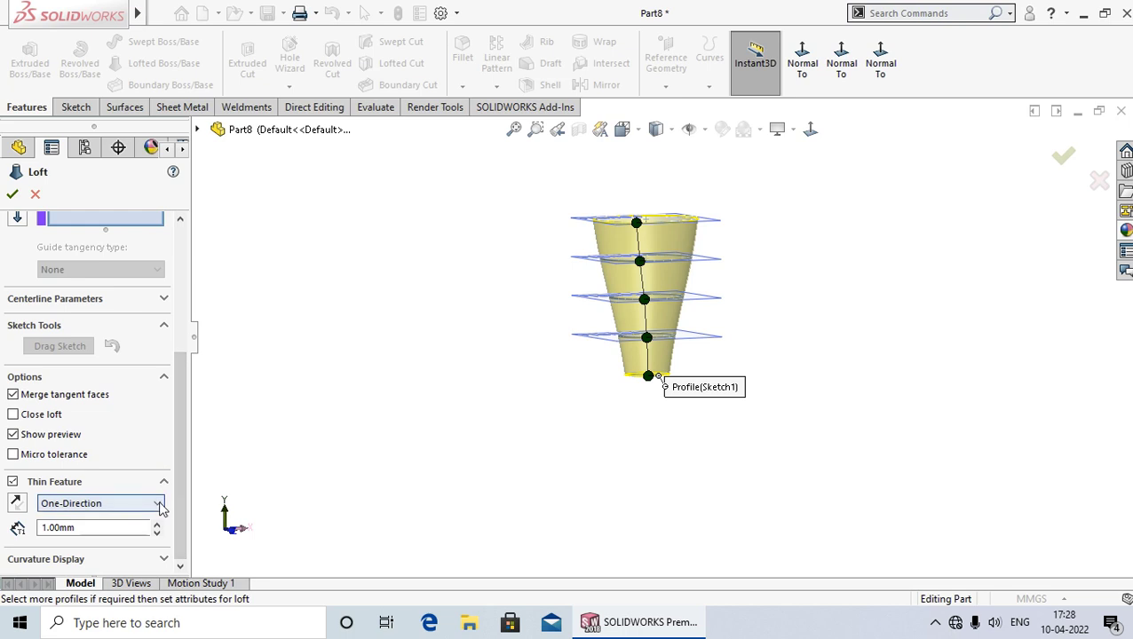
left_click(157, 503)
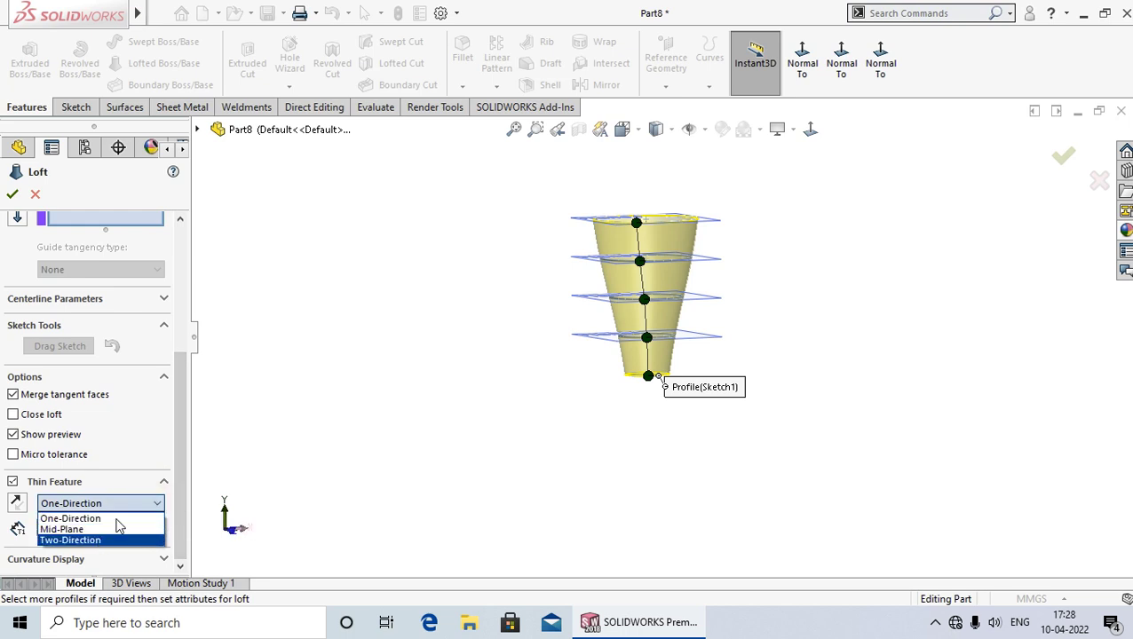
left_click(279, 497)
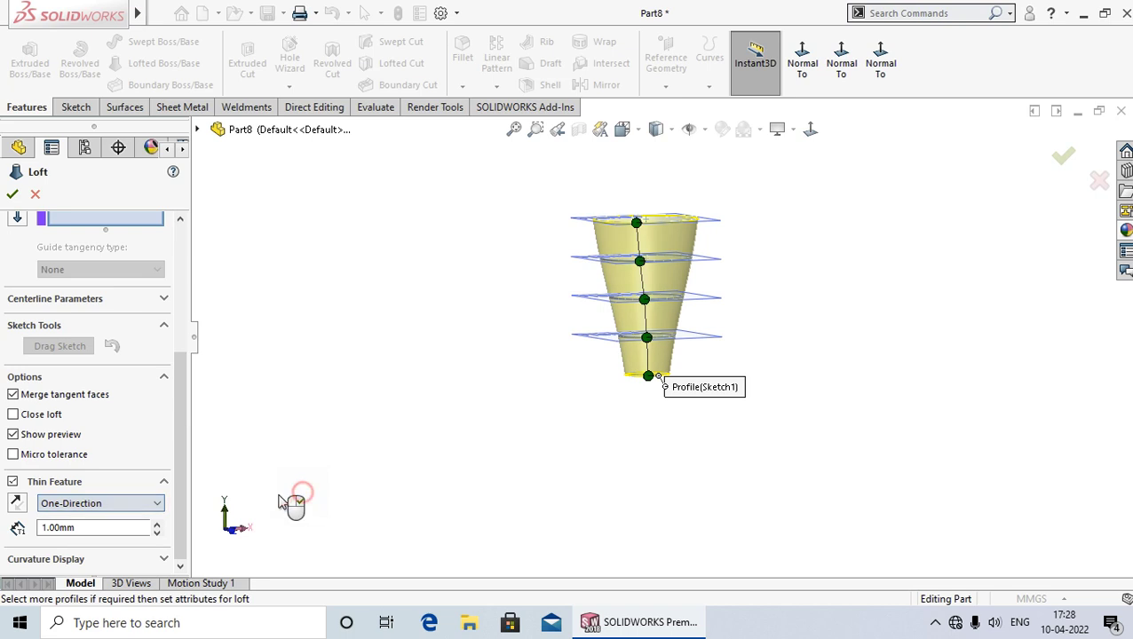
Set the thin wall thickness to 2.00 mm.
left_click(116, 504)
left_click(98, 517)
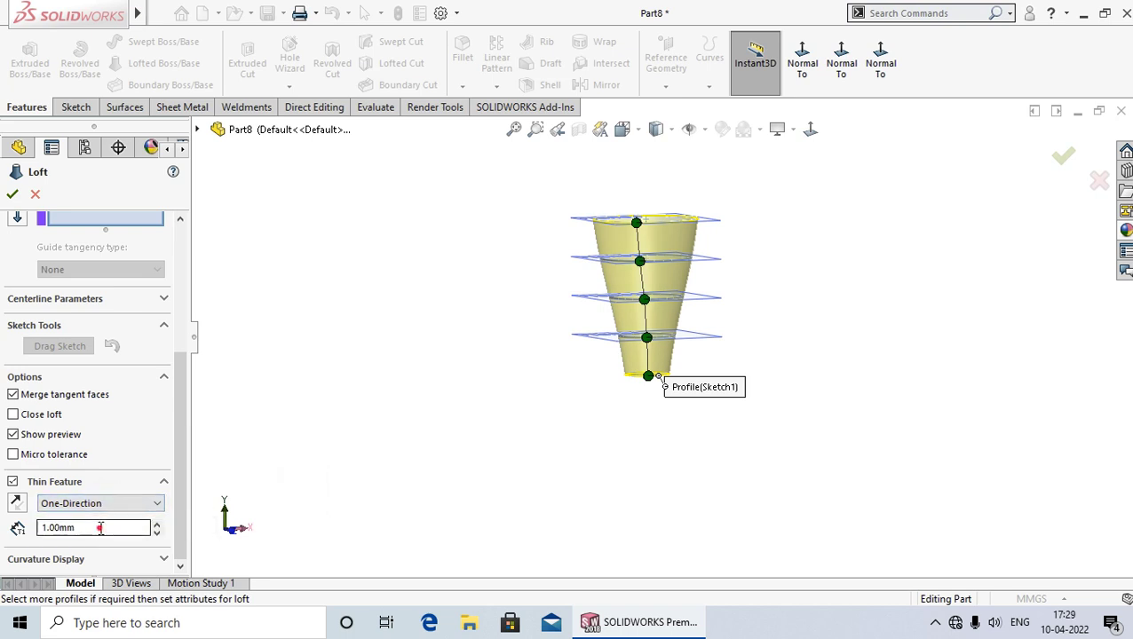
left_click_drag(101, 528, 39, 528)
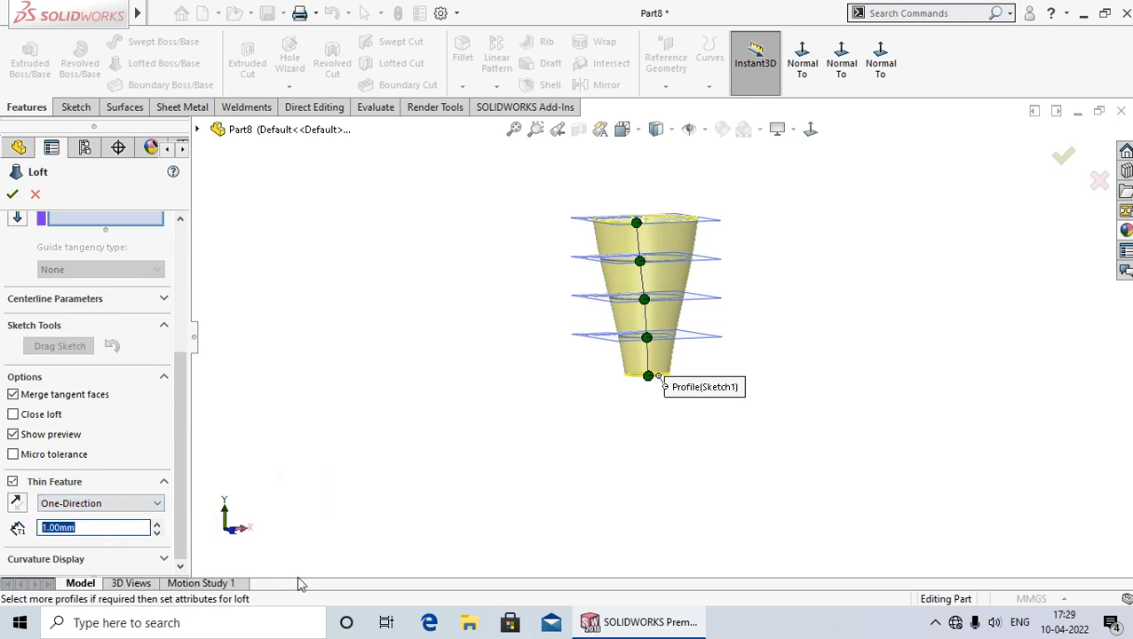
type("2")
key("Return")
scroll(643, 197, "down", 1)
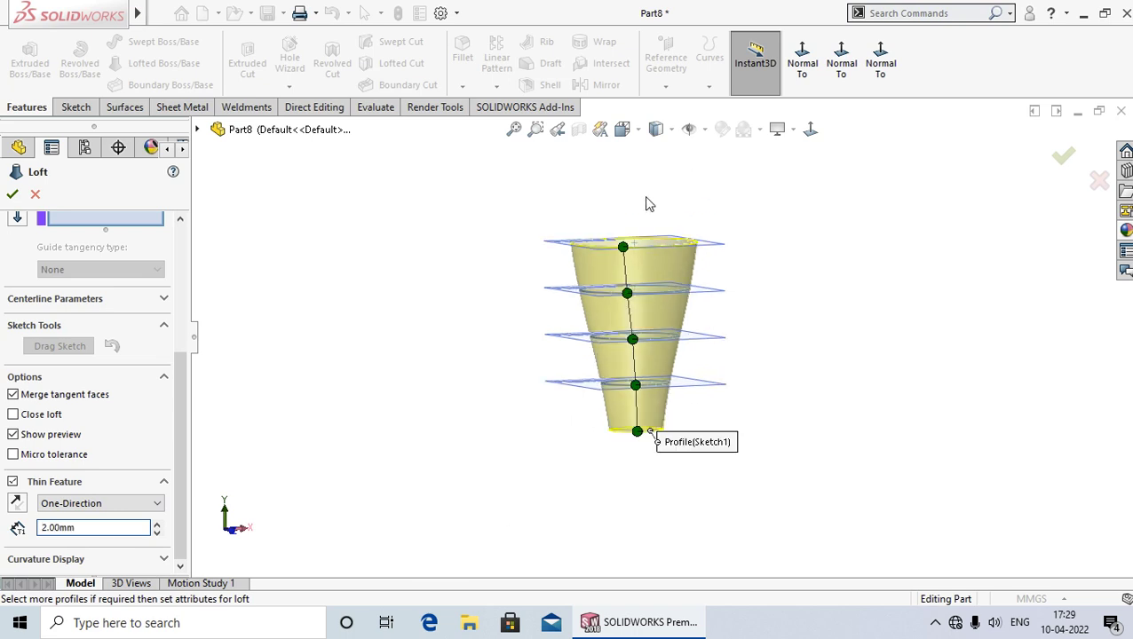
scroll(822, 284, "down", 3)
Switch the thin wall type from One-Direction, through Mid-Plane, to Two-Direction.
middle_click_drag(822, 284, 827, 369)
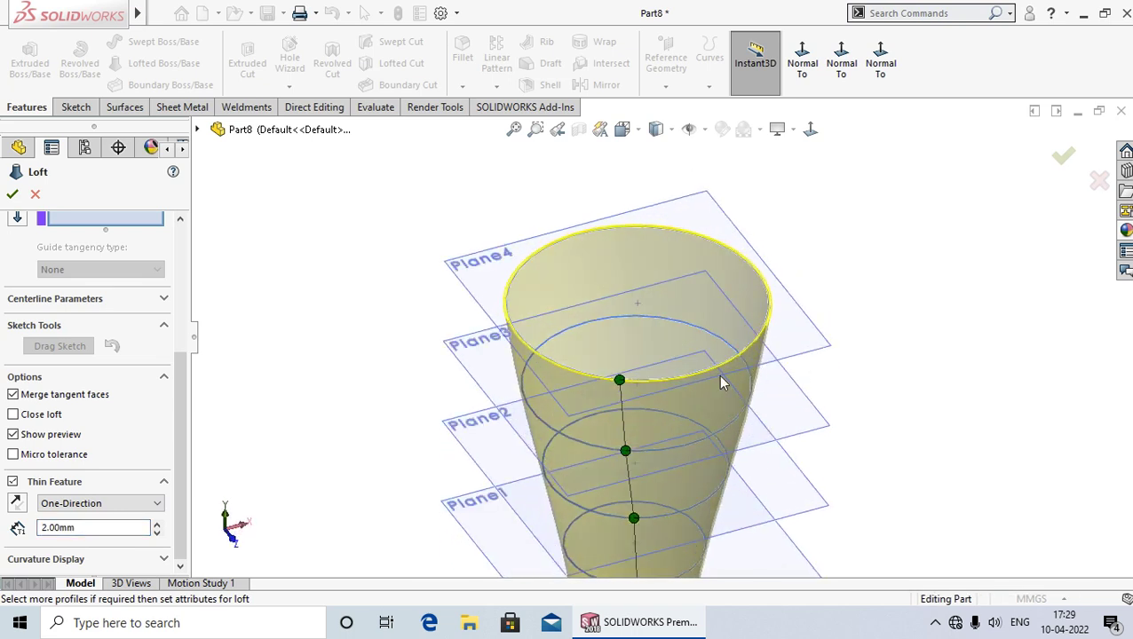
scroll(576, 296, "down", 2)
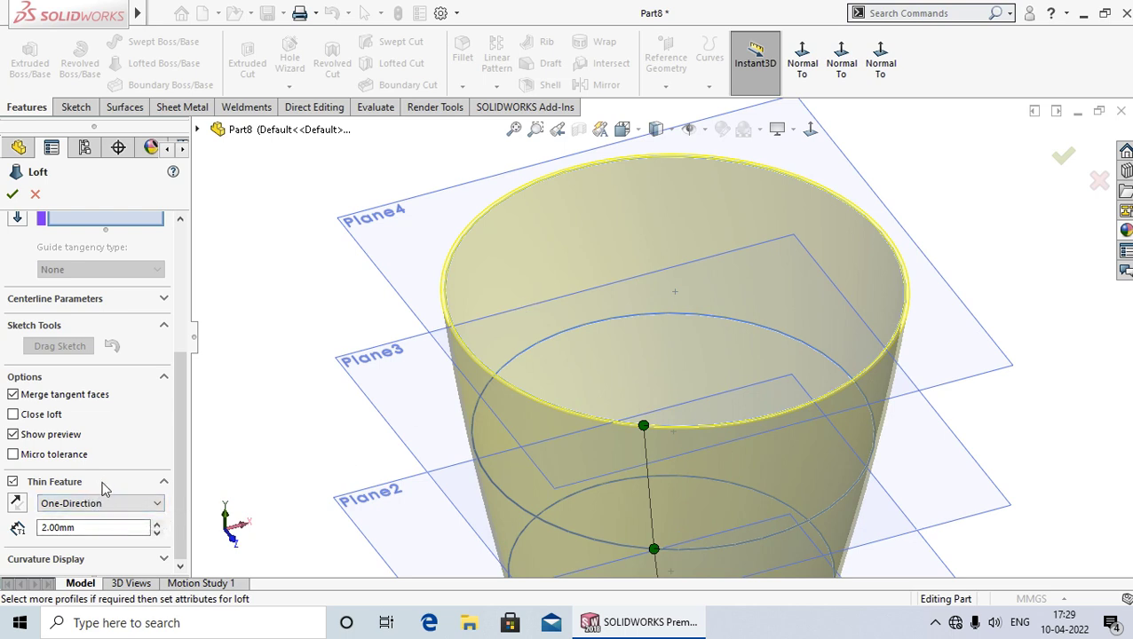
left_click(16, 503)
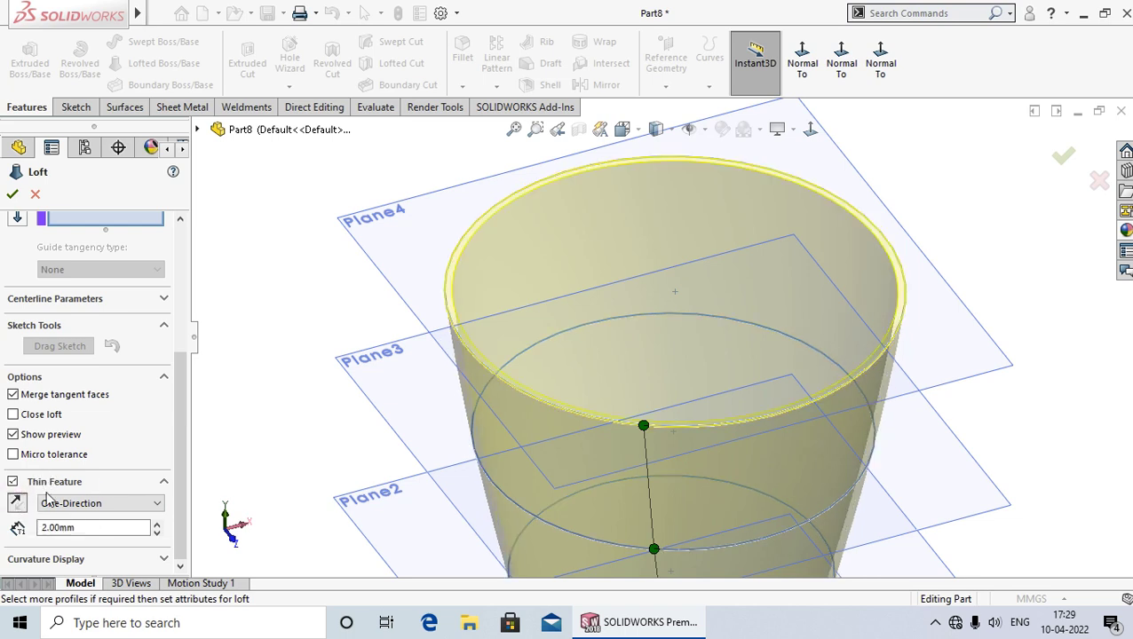
scroll(379, 455, "up", 3)
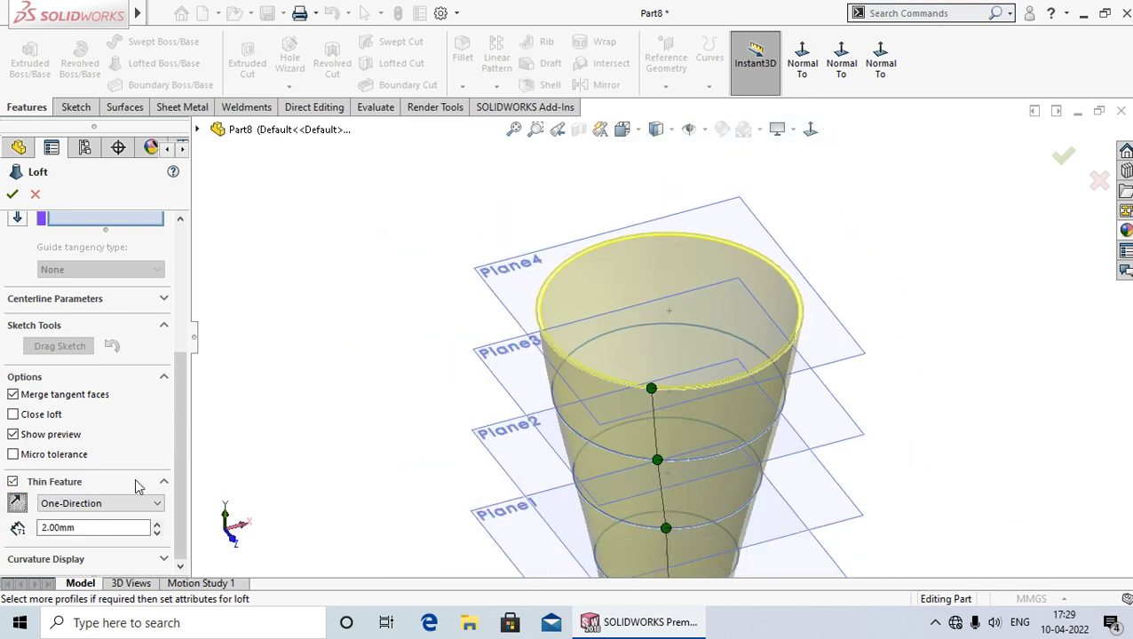
left_click(153, 504)
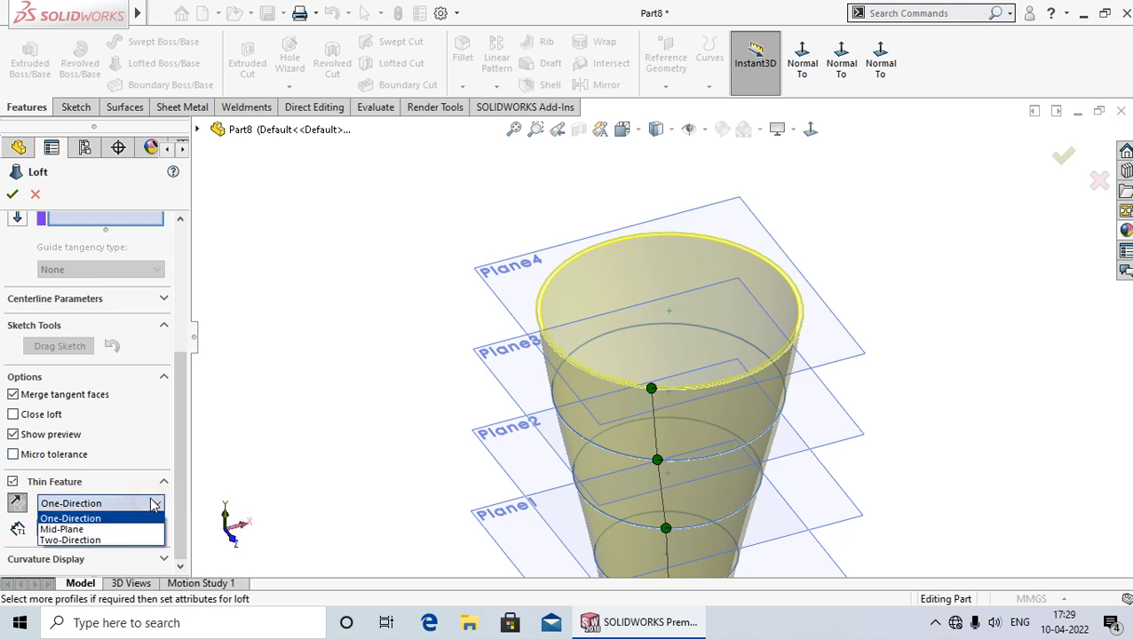
left_click(94, 529)
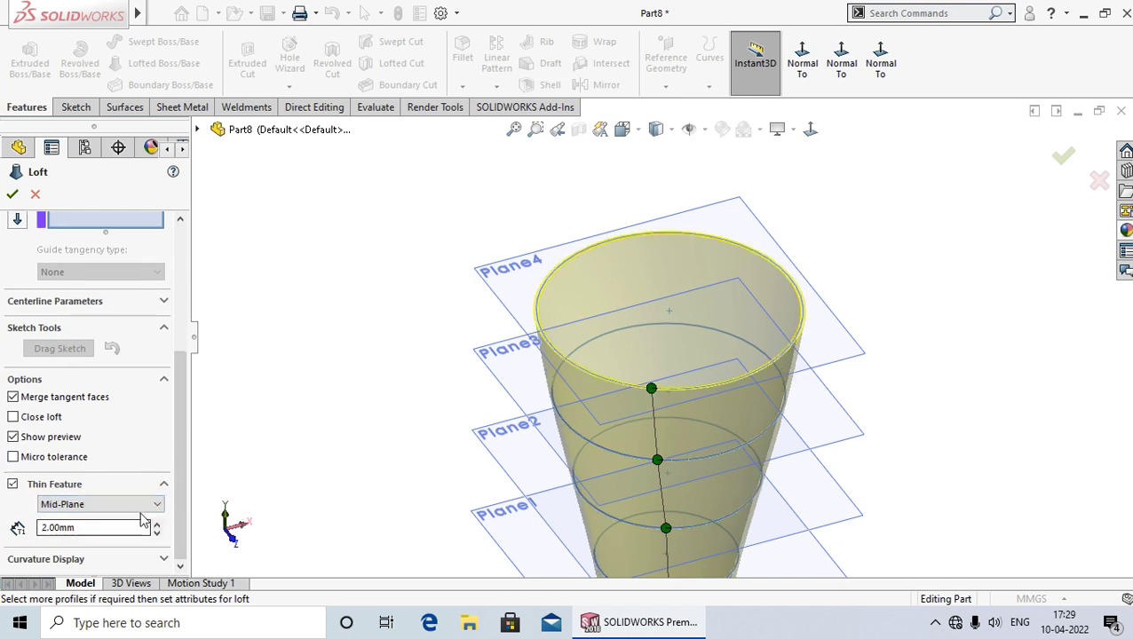
scroll(558, 342, "down", 3)
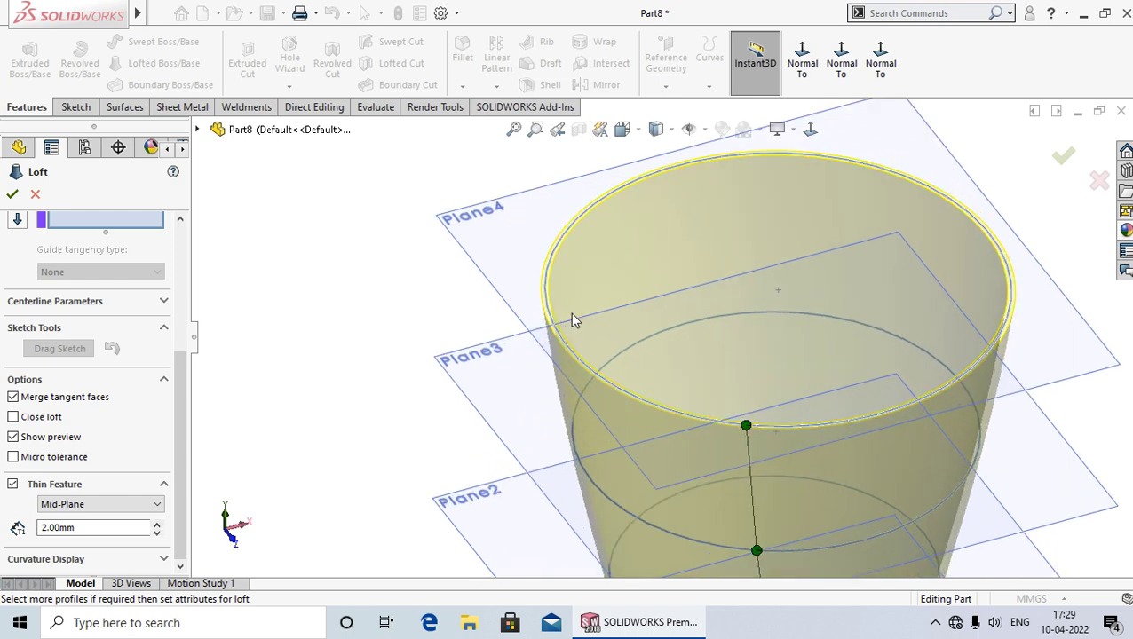
left_click(99, 504)
left_click(104, 541)
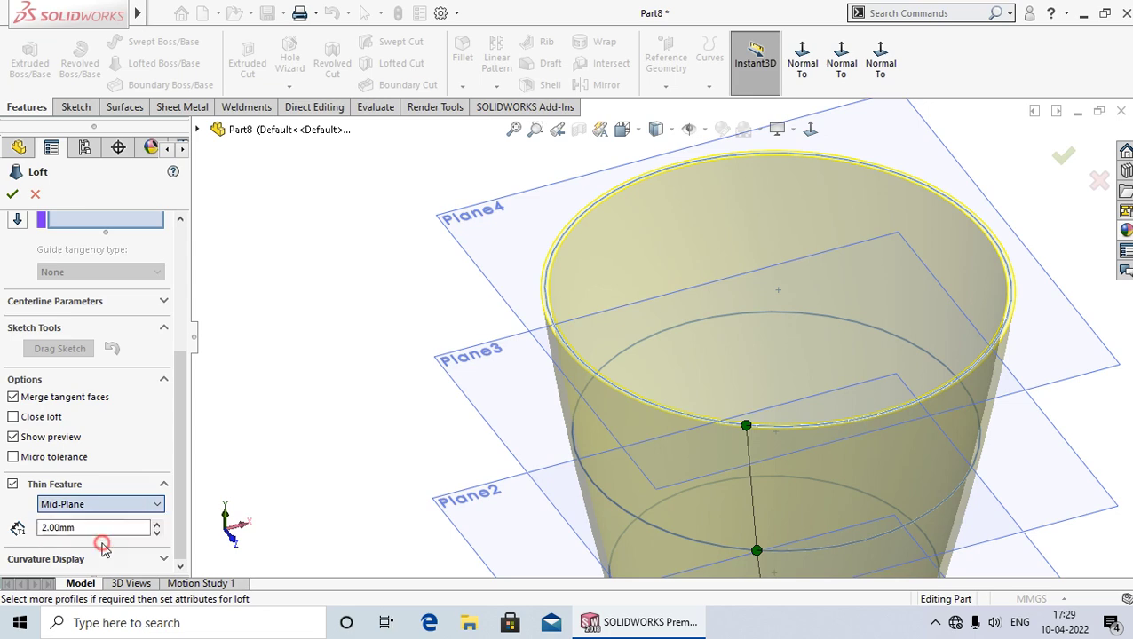
scroll(388, 472, "up", 3)
scroll(388, 472, "down", 2)
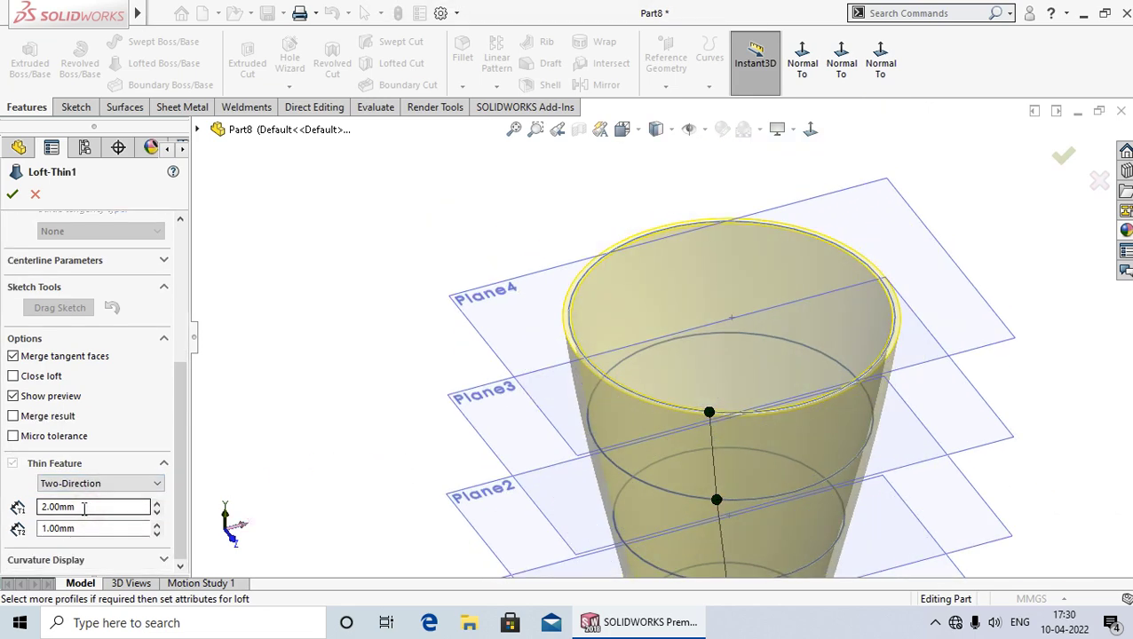
Enter wall thicknesses of 4.00 mm and 2.00 mm and accept the feature as Loft-Thin1.
left_click(104, 532)
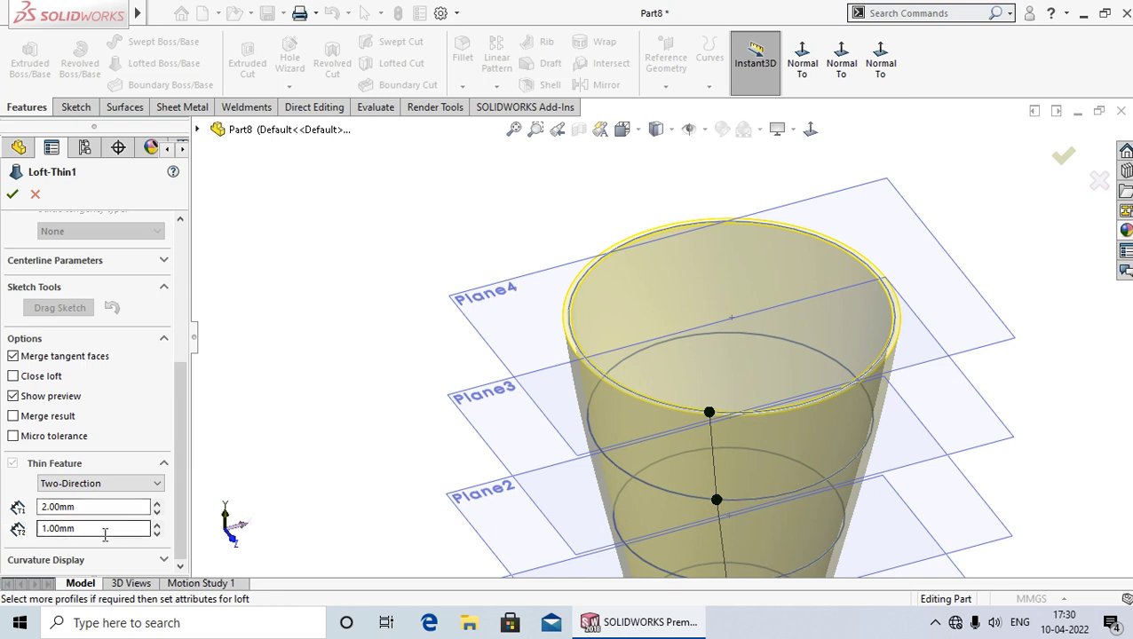
scroll(555, 364, "down", 1)
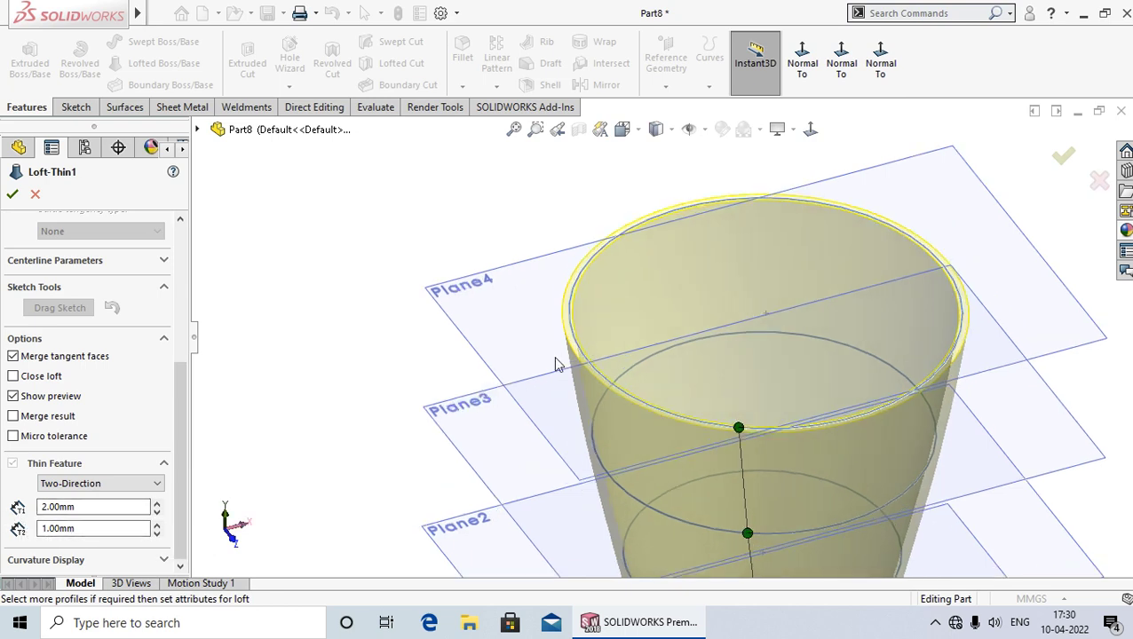
left_click_drag(93, 508, 38, 506)
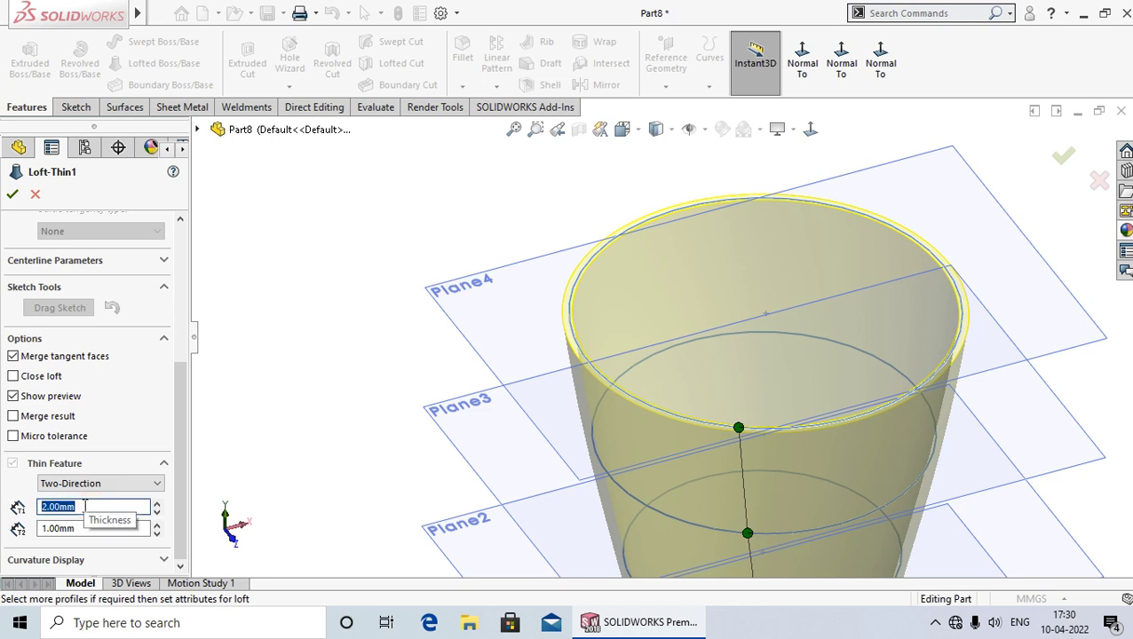
type("4")
left_click(88, 529)
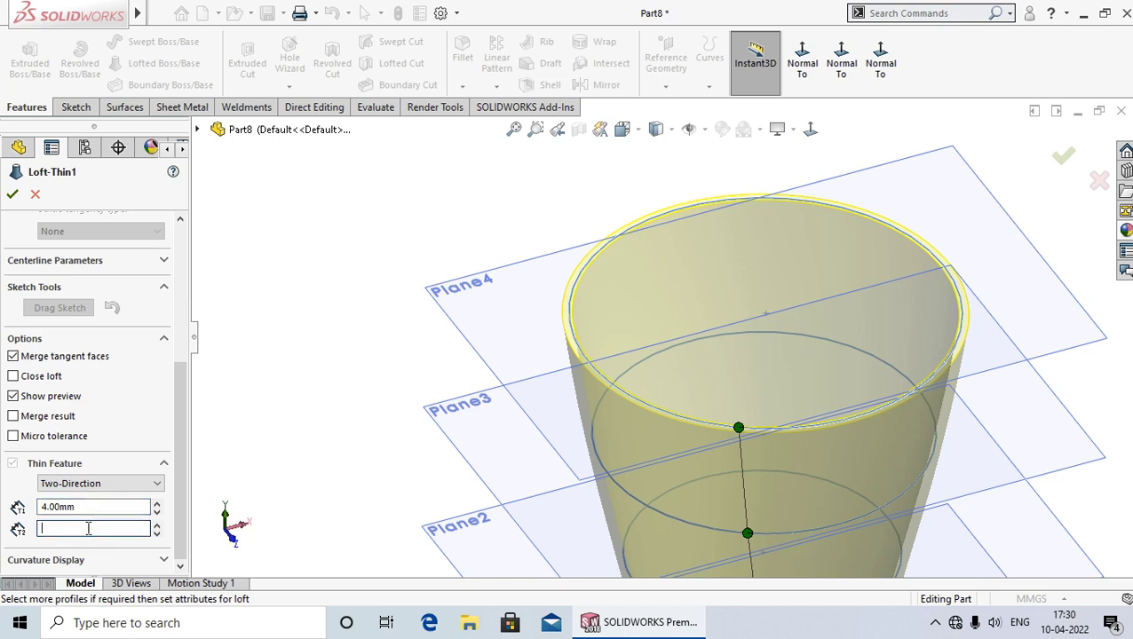
type("2")
key("Return")
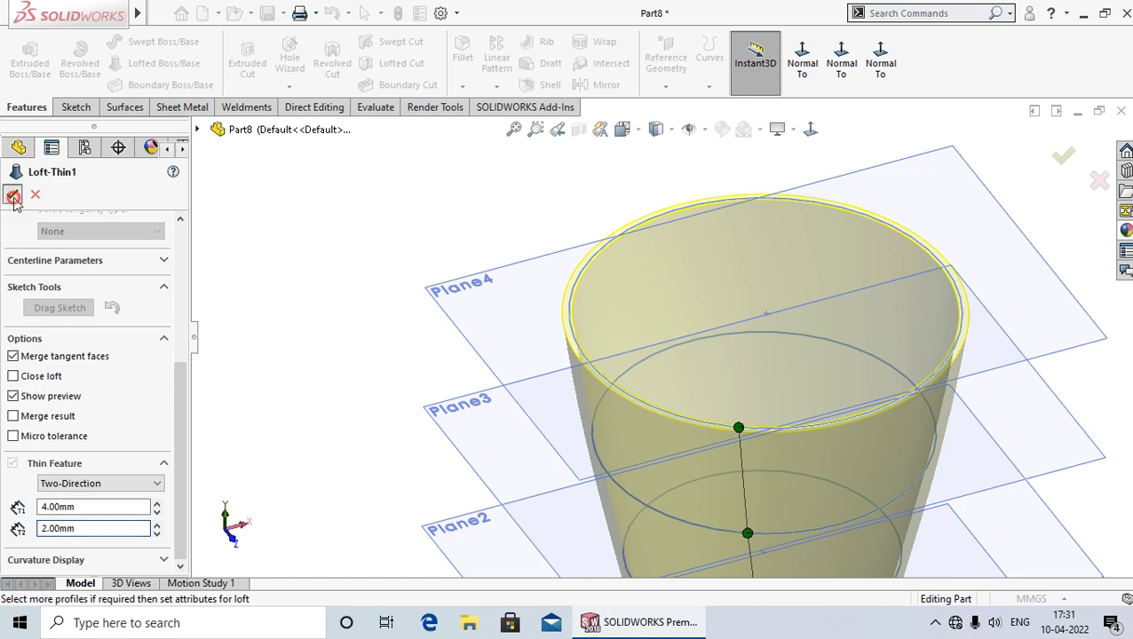
left_click(12, 193)
Orbit and zoom to view the finished cup shell from below.
scroll(612, 315, "down", 2)
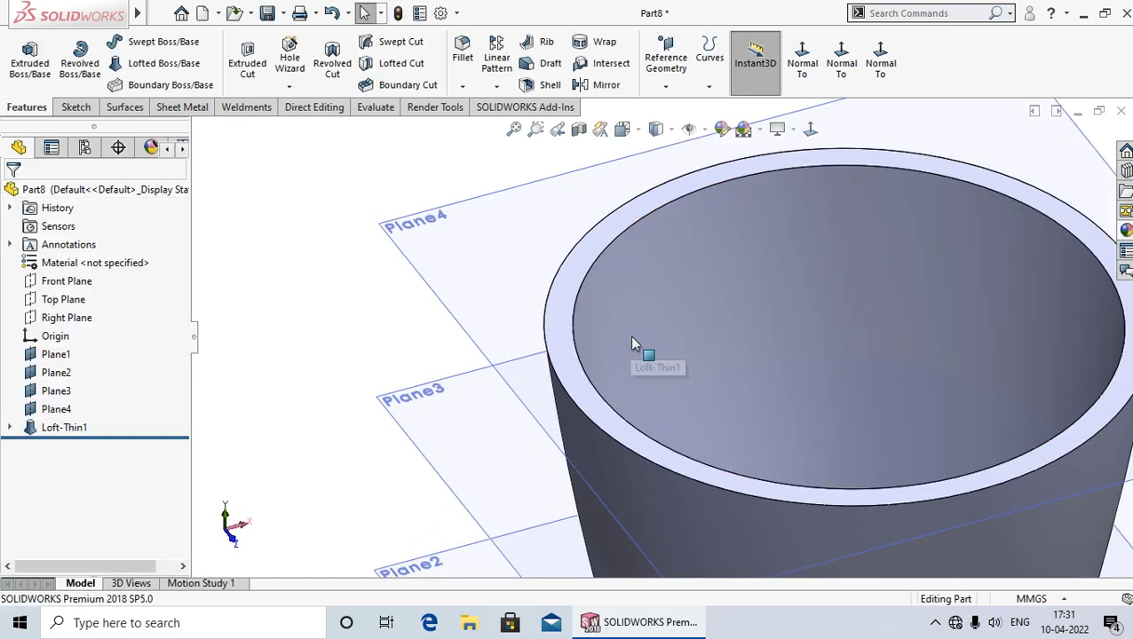
scroll(699, 377, "up", 2)
scroll(754, 404, "up", 2)
scroll(758, 533, "up", 2)
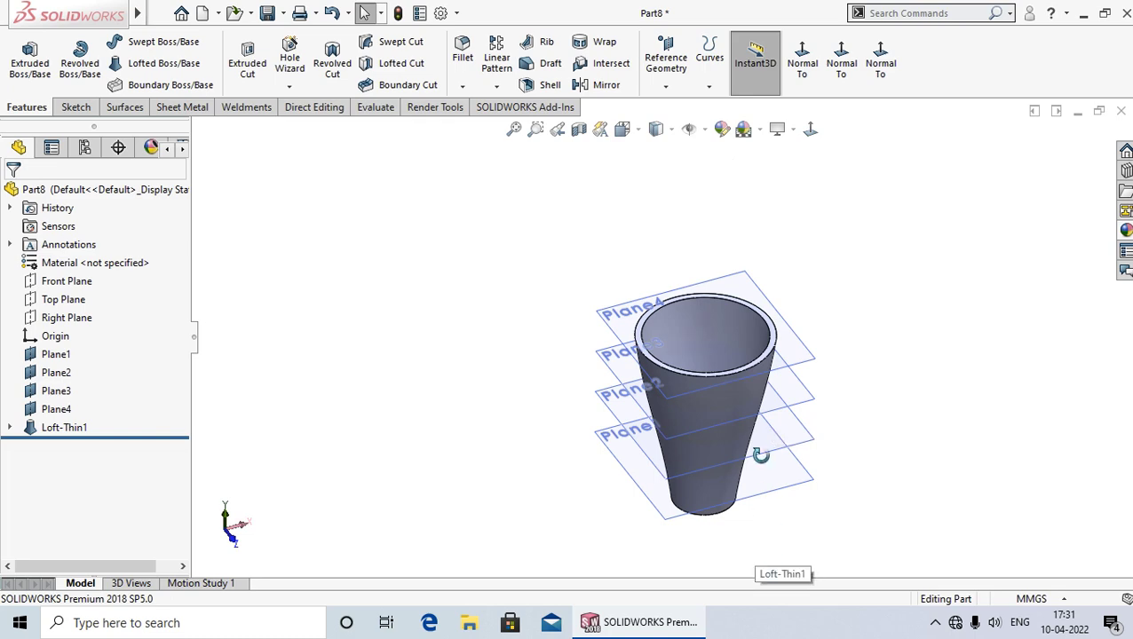
mouse_move(755, 568)
middle_mouse_down()
mouse_move(763, 247)
mouse_move(750, 460)
mouse_move(733, 527)
mouse_move(798, 410)
mouse_move(687, 453)
middle_mouse_up()
scroll(784, 424, "down", 2)
scroll(789, 505, "up", 2)
scroll(666, 399, "down", 2)
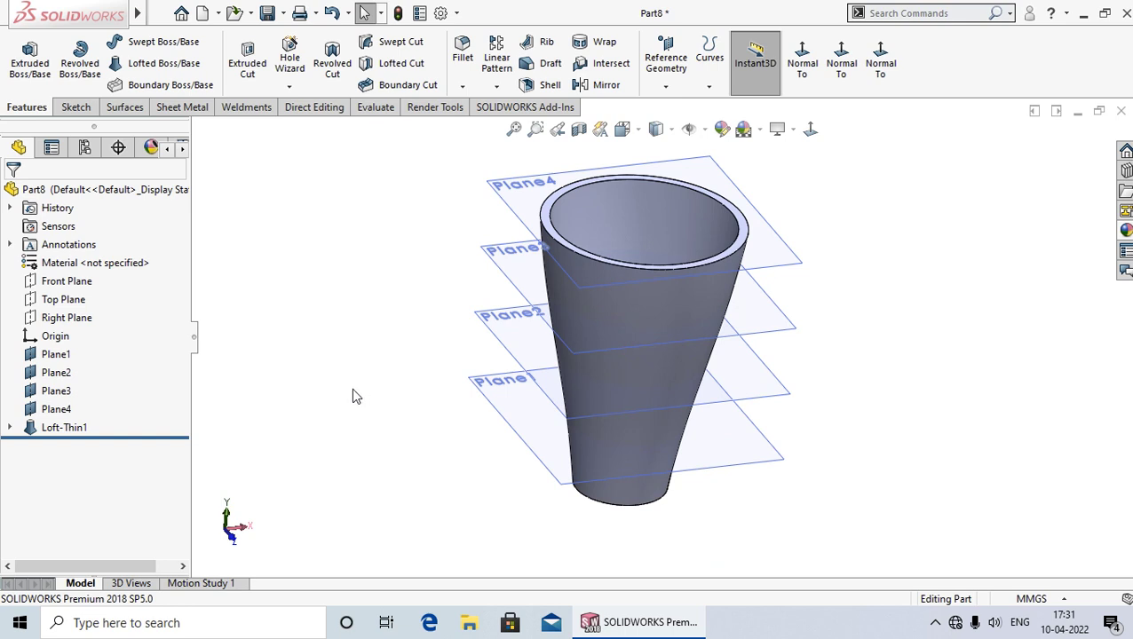
Select Plane4, Plane3, Plane2 and Plane1 in the FeatureManager tree.
left_click(51, 410)
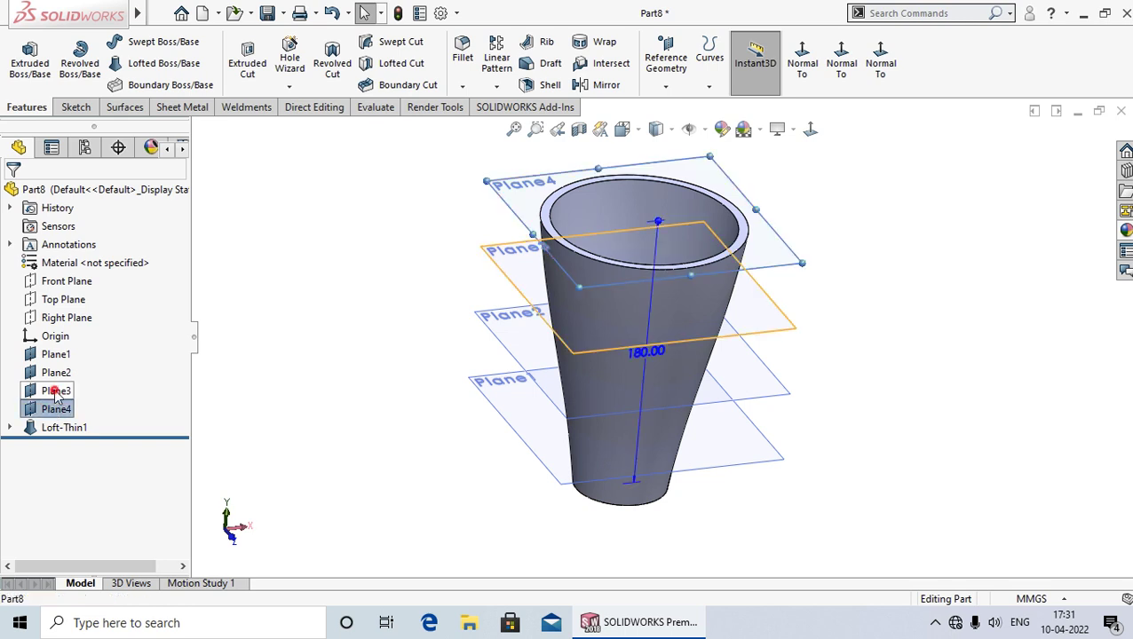
left_click(55, 391, "ctrl")
left_click(55, 373, "ctrl")
left_click(55, 355, "ctrl")
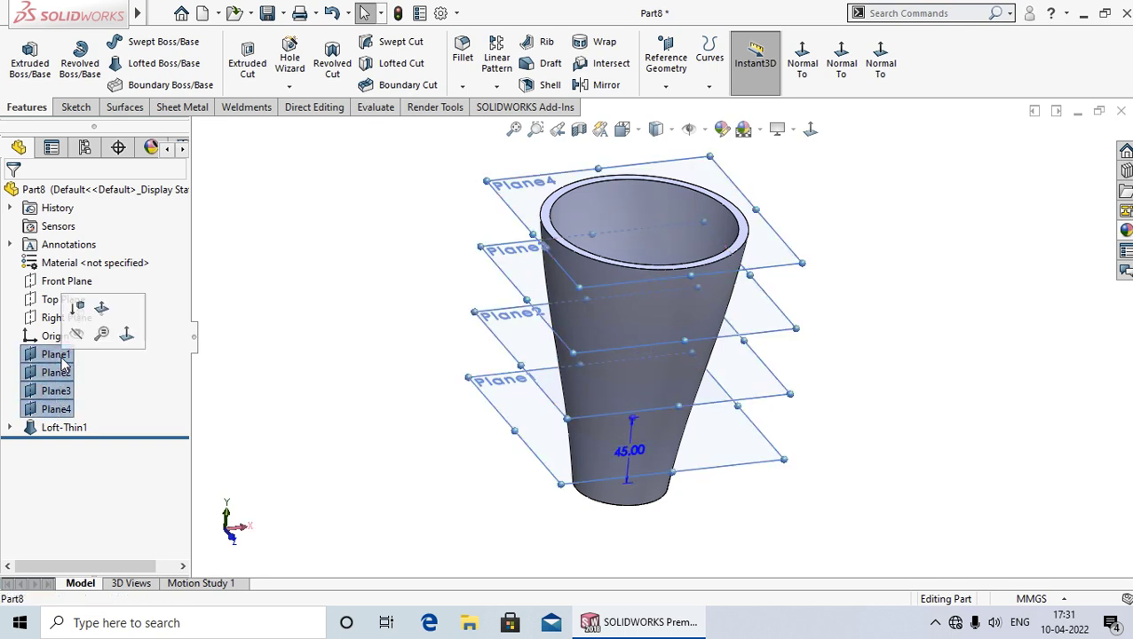
Hide the four selected planes and show the tapered cup in Isometric view.
left_click(76, 334)
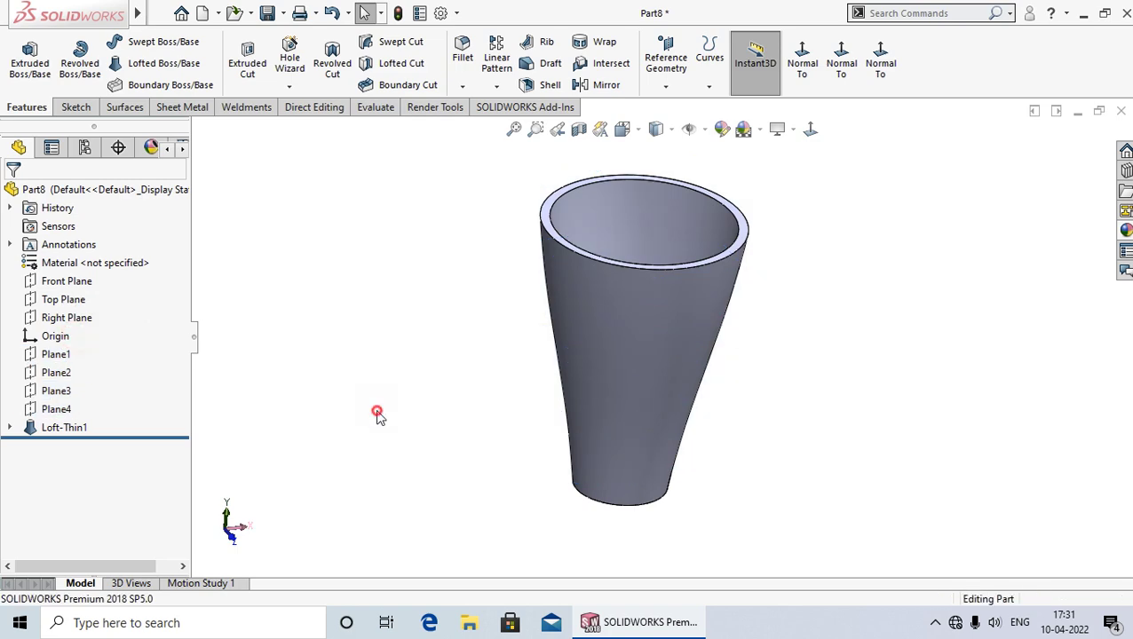
mouse_move(766, 387)
middle_mouse_down()
mouse_move(733, 304)
mouse_move(756, 473)
mouse_move(707, 323)
middle_mouse_up()
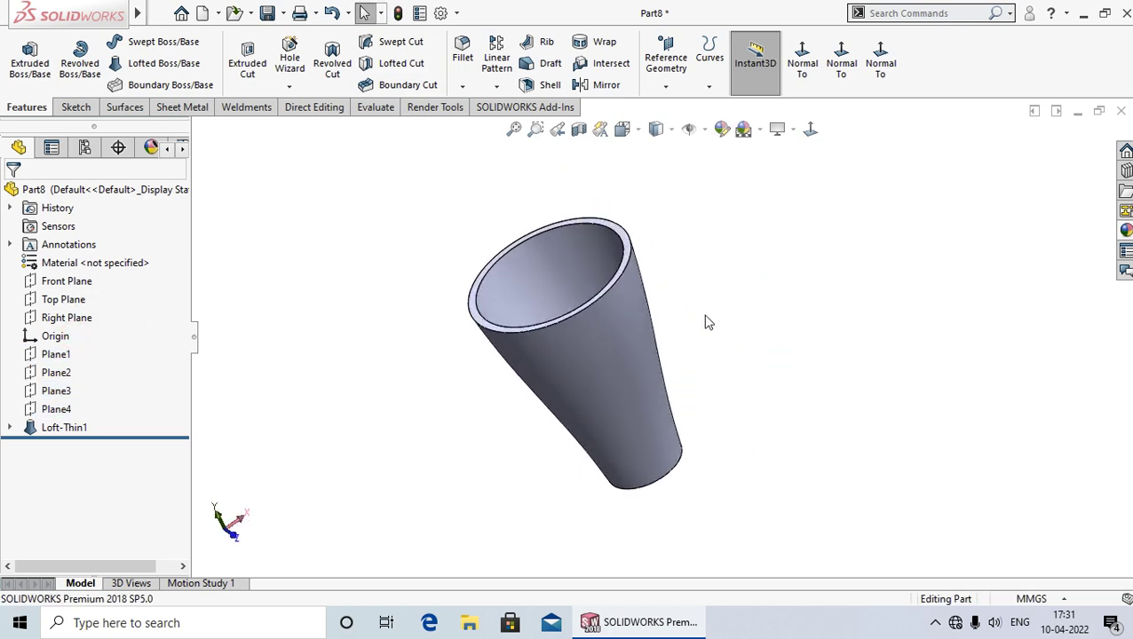
left_click(636, 133)
left_click(734, 178)
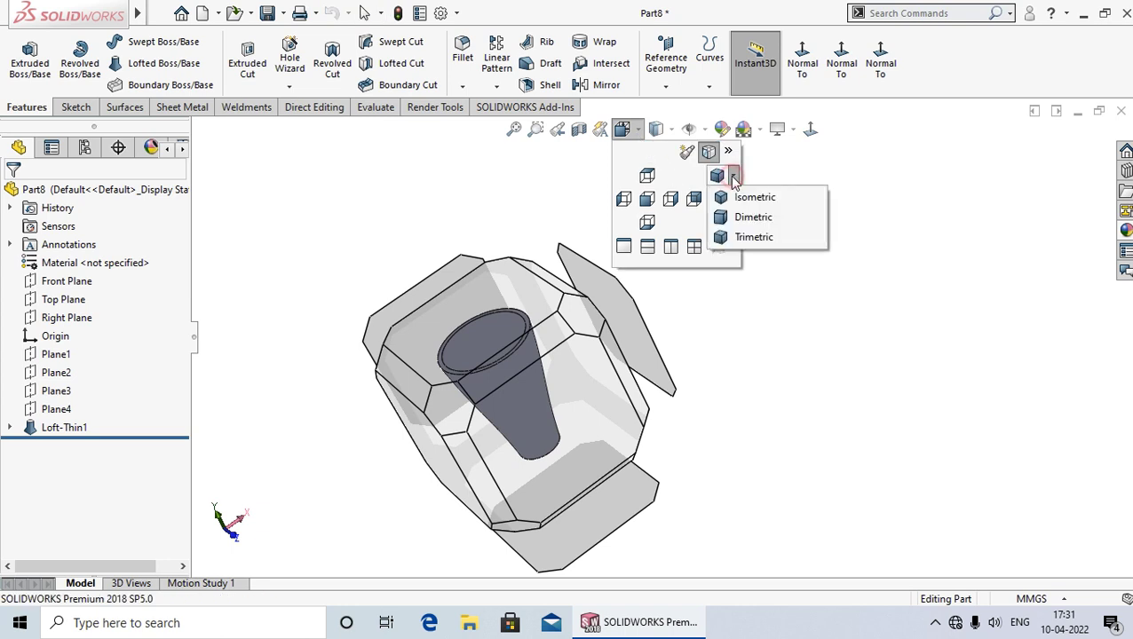
left_click(746, 197)
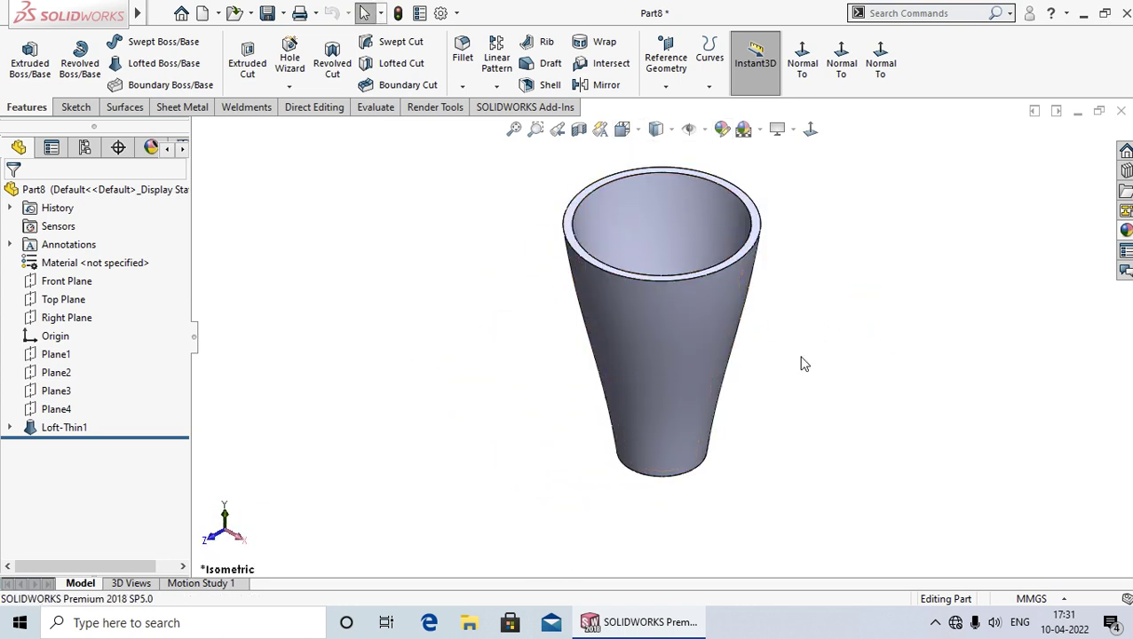
left_click(901, 356)
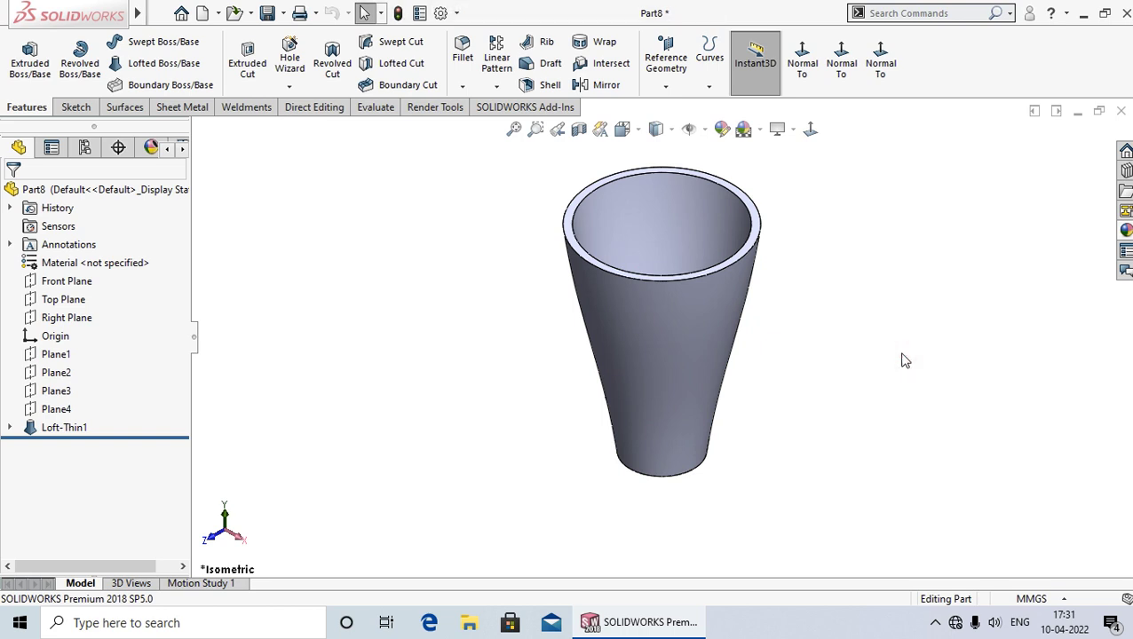